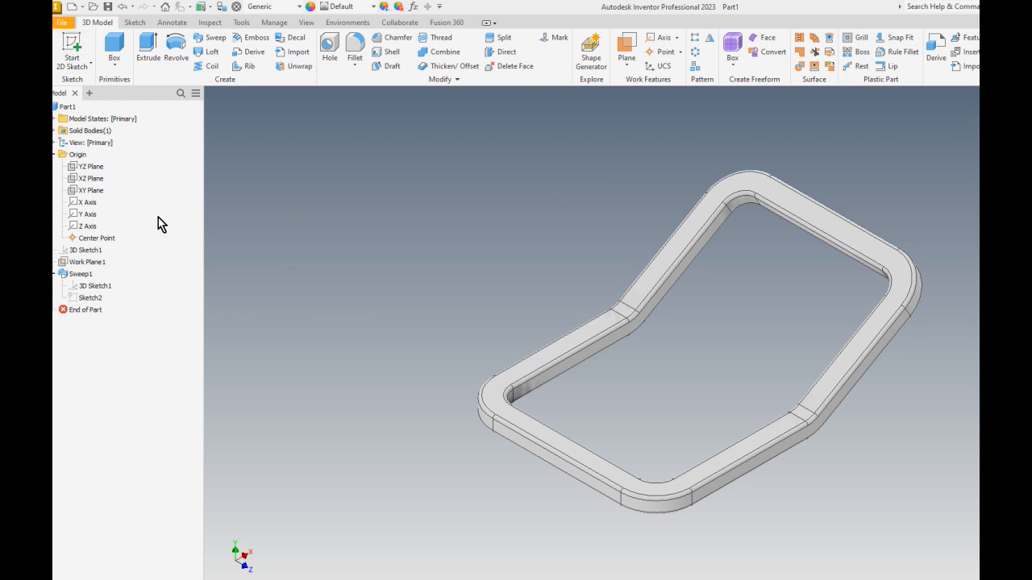
Open the swept frame's 3D path sketch for editing
{"action": "mouse_move", "coordinate": [85, 252]}
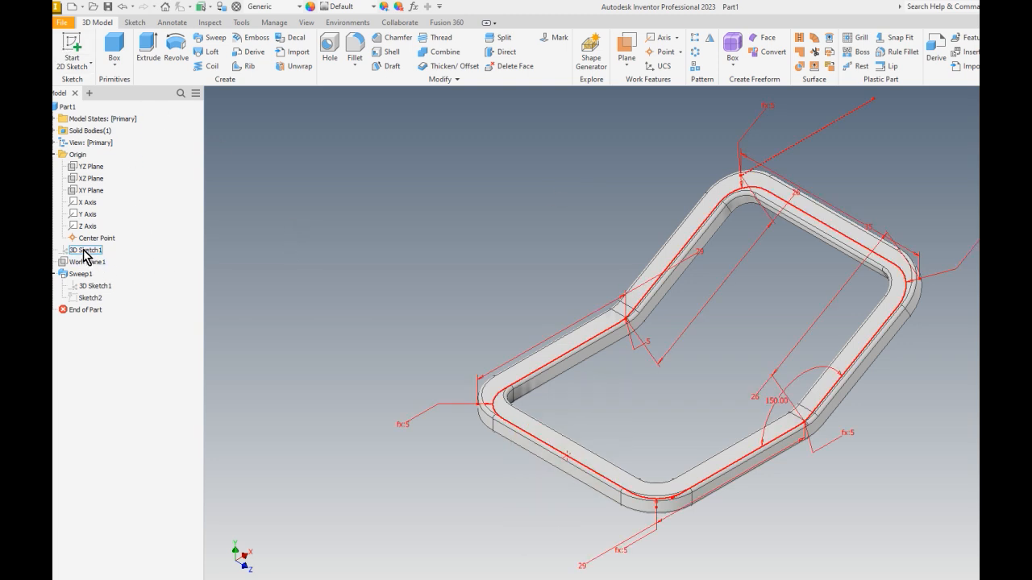
{"action": "left_click", "coordinate": [84, 251]}
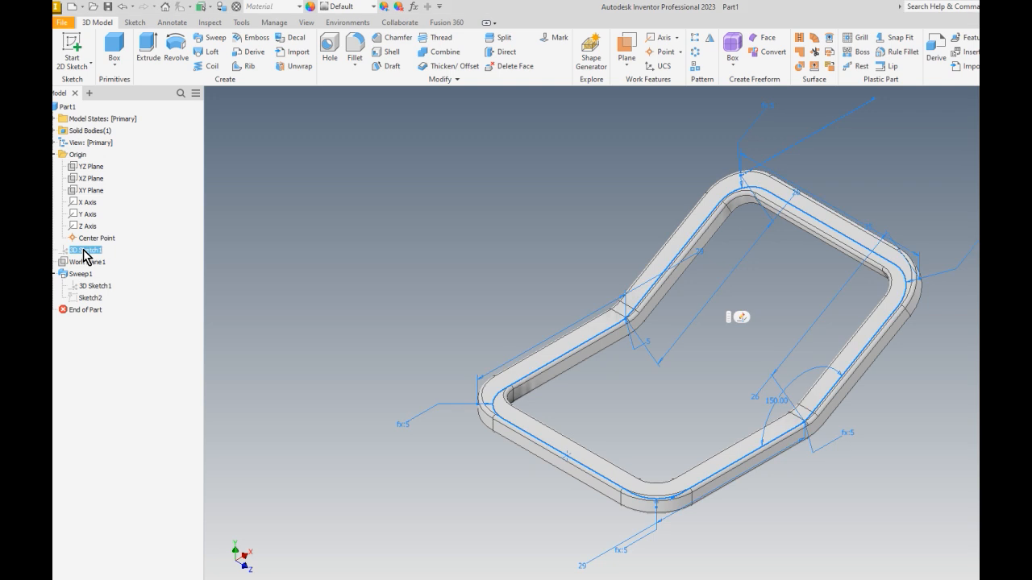
{"action": "right_click", "coordinate": [85, 253]}
{"action": "left_click", "coordinate": [128, 287]}
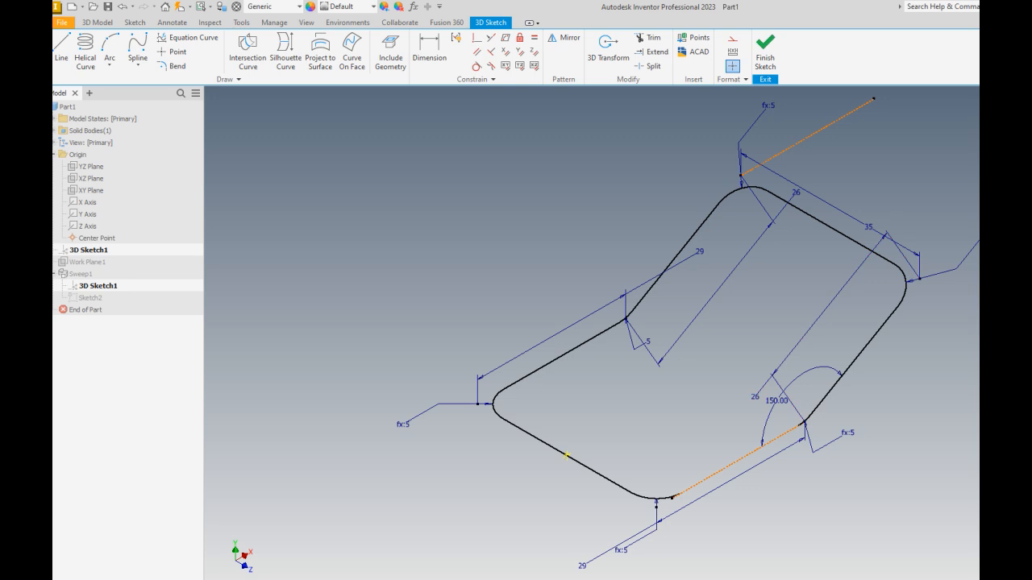
Reposition the text of the lower 29 mm and upper 26 mm dimensions between their extension lines
{"action": "scroll", "coordinate": [729, 322], "scroll_direction": "up", "scroll_amount": 4}
{"action": "mouse_move", "coordinate": [687, 317]}
{"action": "middle_mouse_down"}
{"action": "mouse_move", "coordinate": [731, 310]}
{"action": "mouse_move", "coordinate": [719, 313]}
{"action": "middle_mouse_up"}
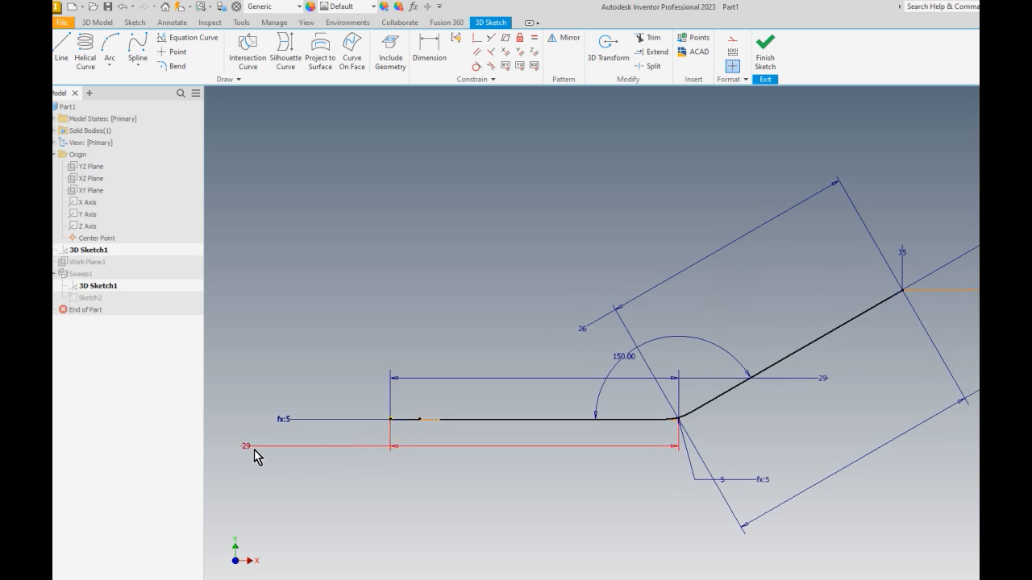
{"action": "right_click", "coordinate": [256, 471]}
{"action": "left_click", "coordinate": [316, 494]}
{"action": "left_click_drag", "start_coordinate": [243, 450], "coordinate": [483, 453]}
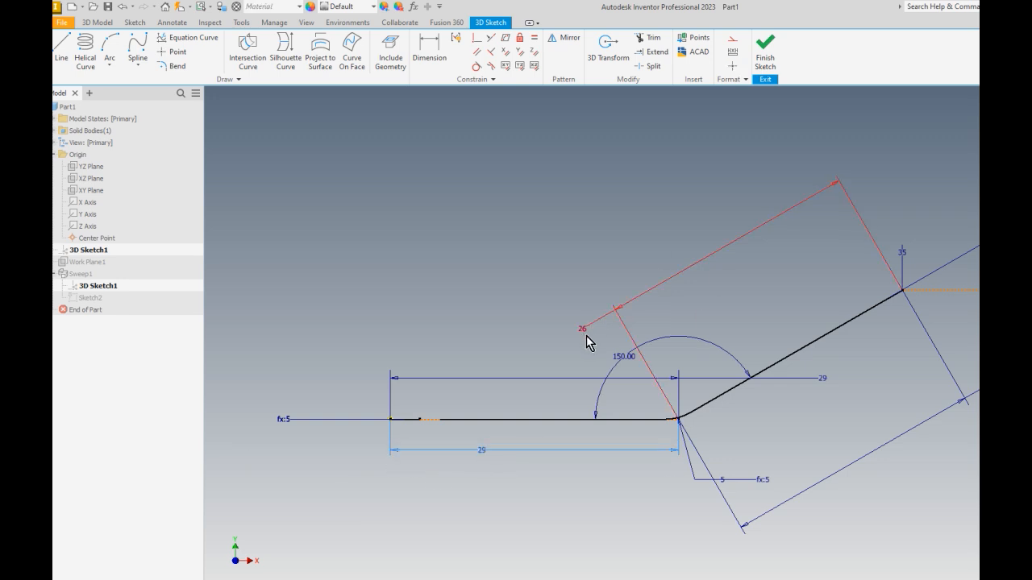
{"action": "left_click_drag", "start_coordinate": [584, 333], "coordinate": [745, 258]}
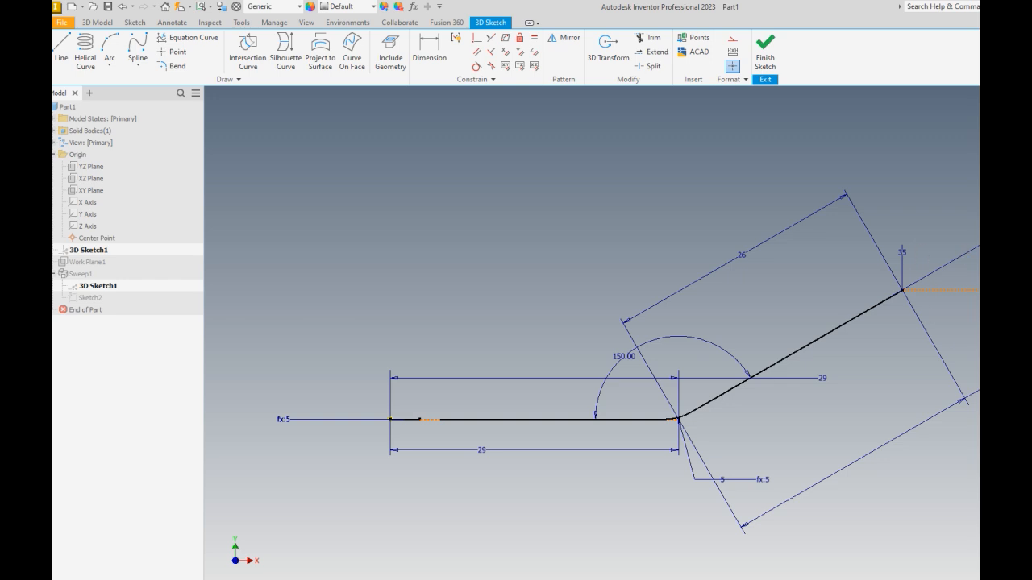
Finish editing the frame's 3D path sketch and return to the solid model
{"action": "key", "text": "F6"}
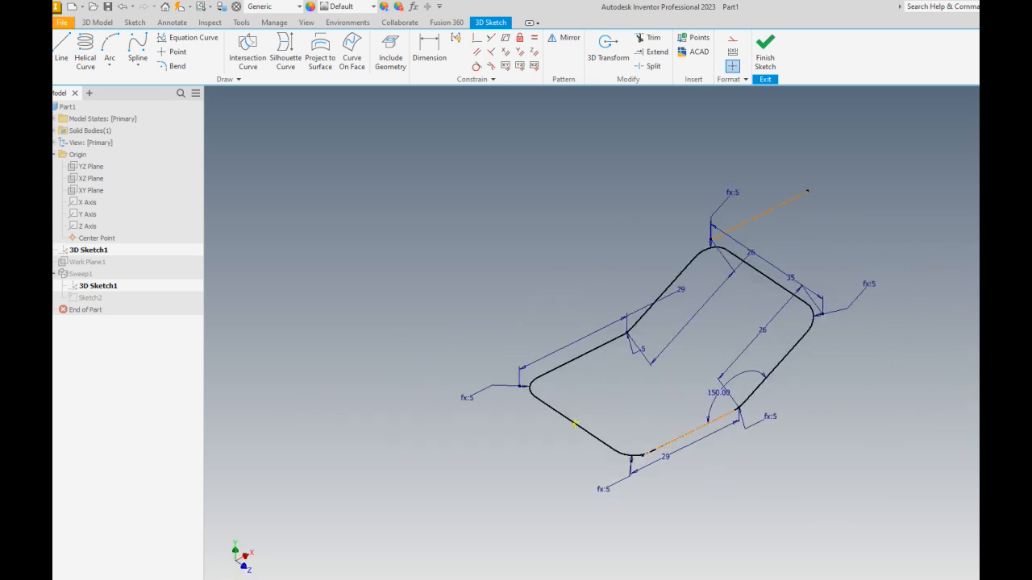
{"action": "scroll", "coordinate": [670, 412], "scroll_direction": "down", "scroll_amount": 3}
{"action": "scroll", "coordinate": [661, 387], "scroll_direction": "up", "scroll_amount": 3}
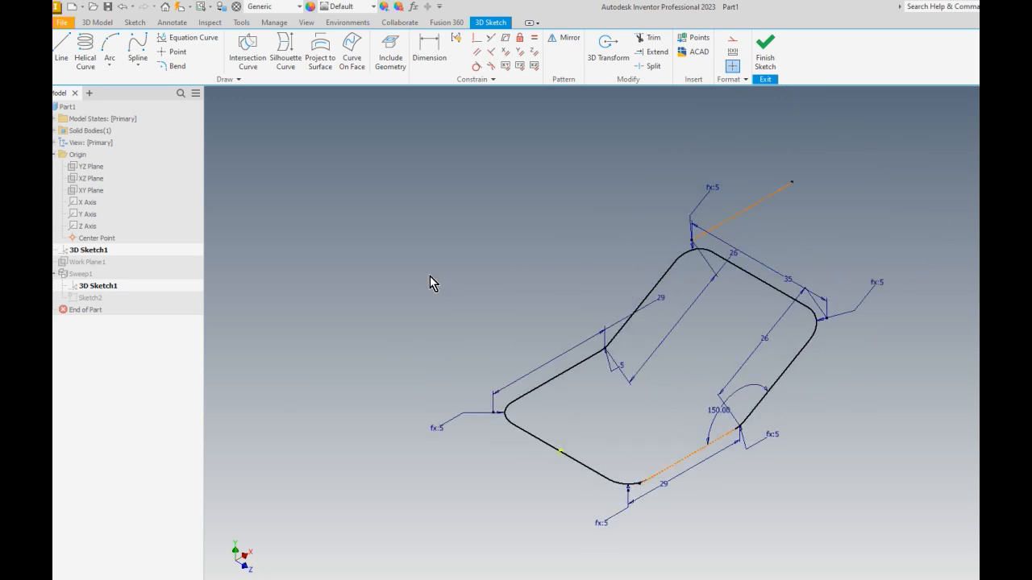
{"action": "left_click", "coordinate": [765, 52]}
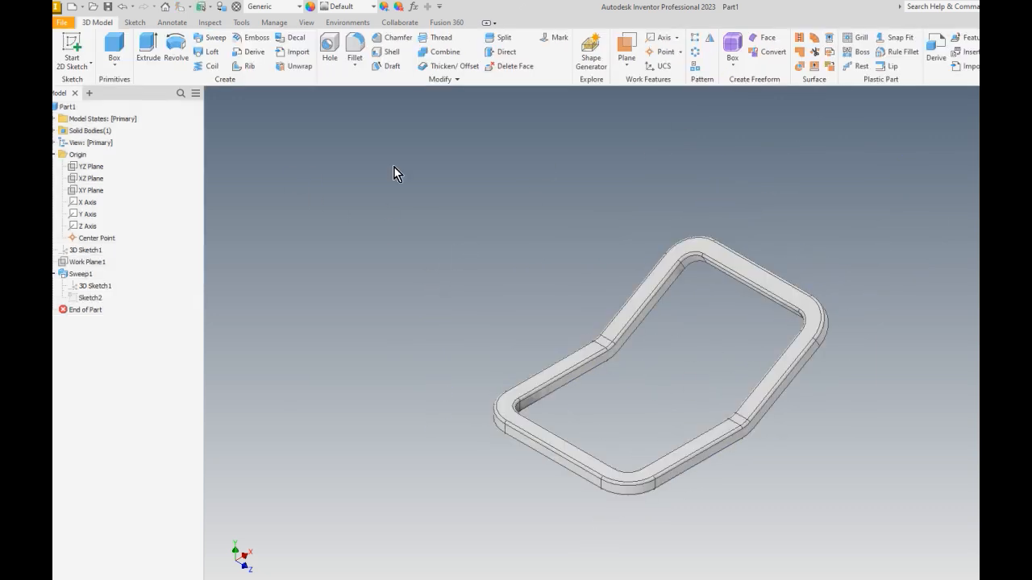
Create a new part file
{"action": "left_click", "coordinate": [88, 65]}
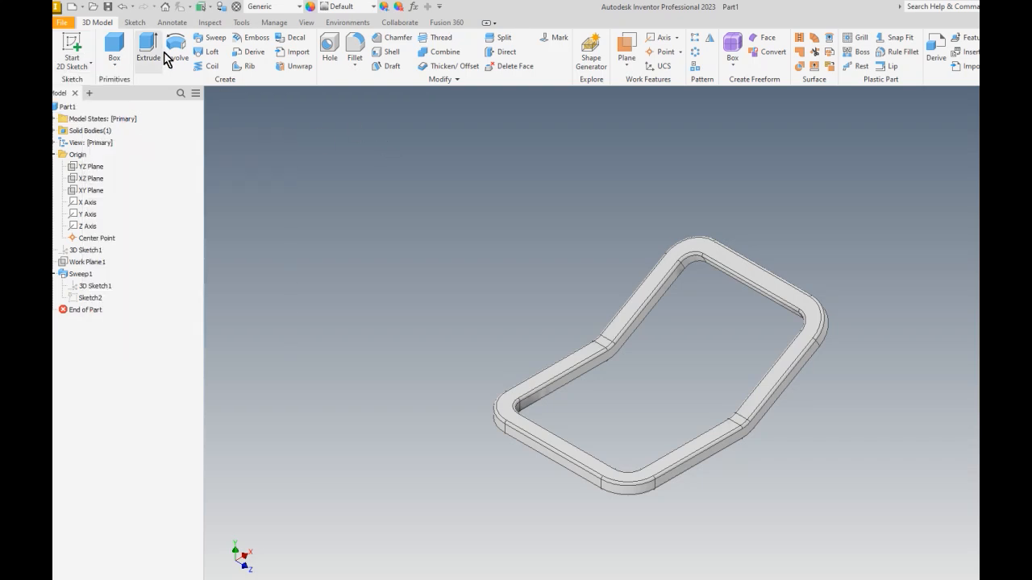
{"action": "left_click", "coordinate": [64, 25]}
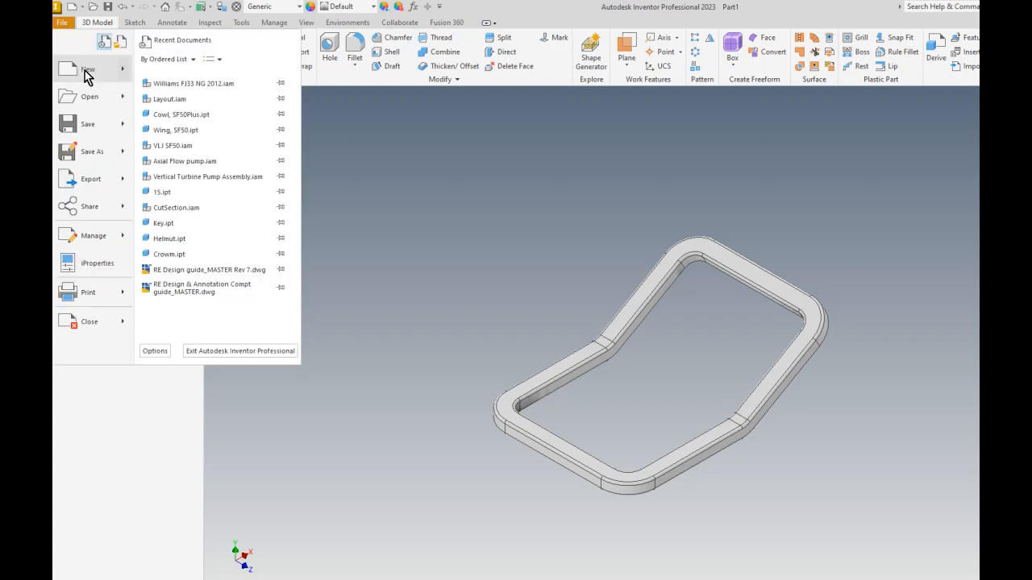
{"action": "left_click", "coordinate": [87, 73]}
{"action": "double_click", "coordinate": [689, 144]}
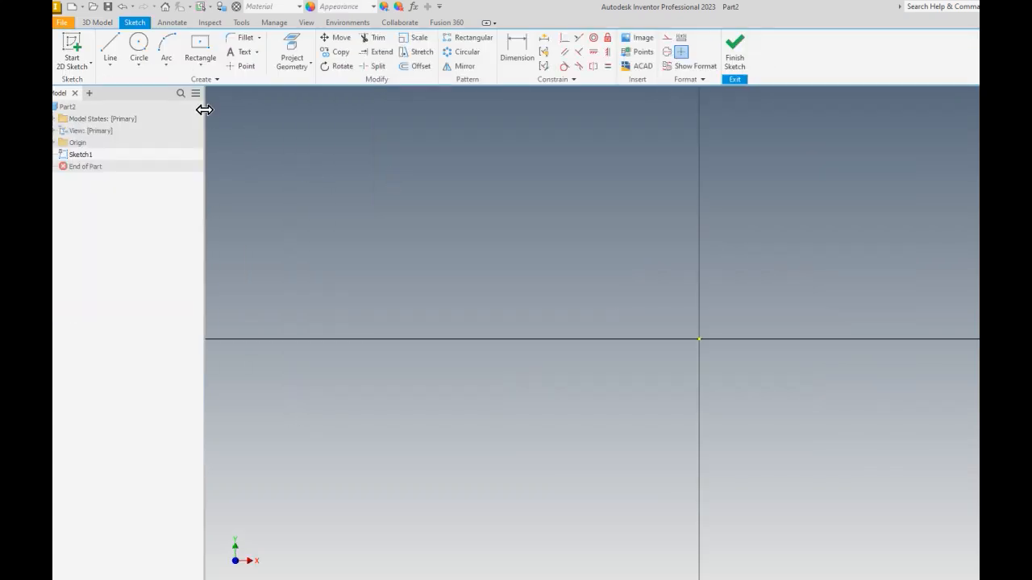
Exit the new part's automatically started 2D sketch and delete it
{"action": "left_click", "coordinate": [734, 52]}
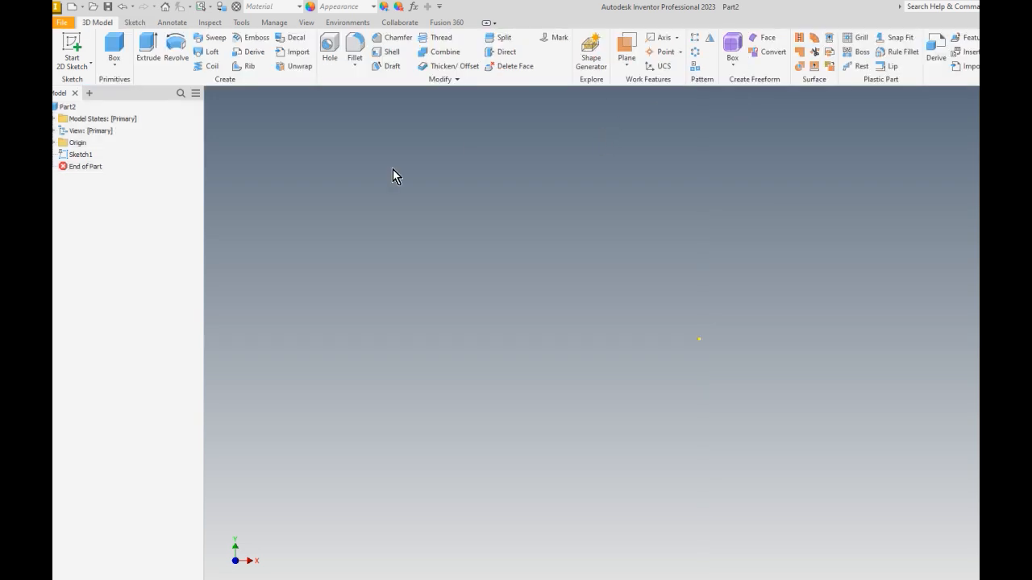
{"action": "right_click", "coordinate": [78, 156]}
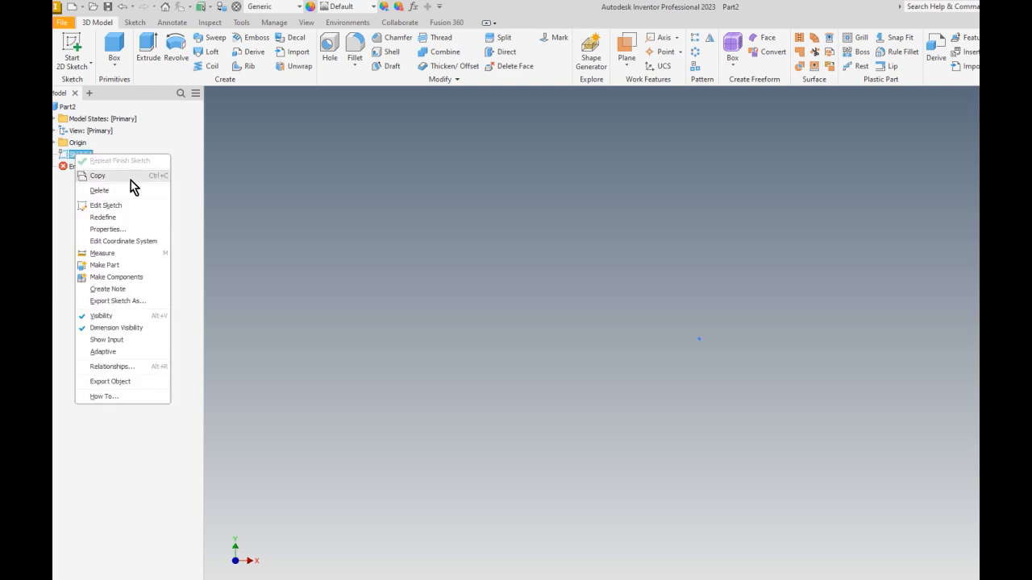
{"action": "left_click", "coordinate": [119, 190]}
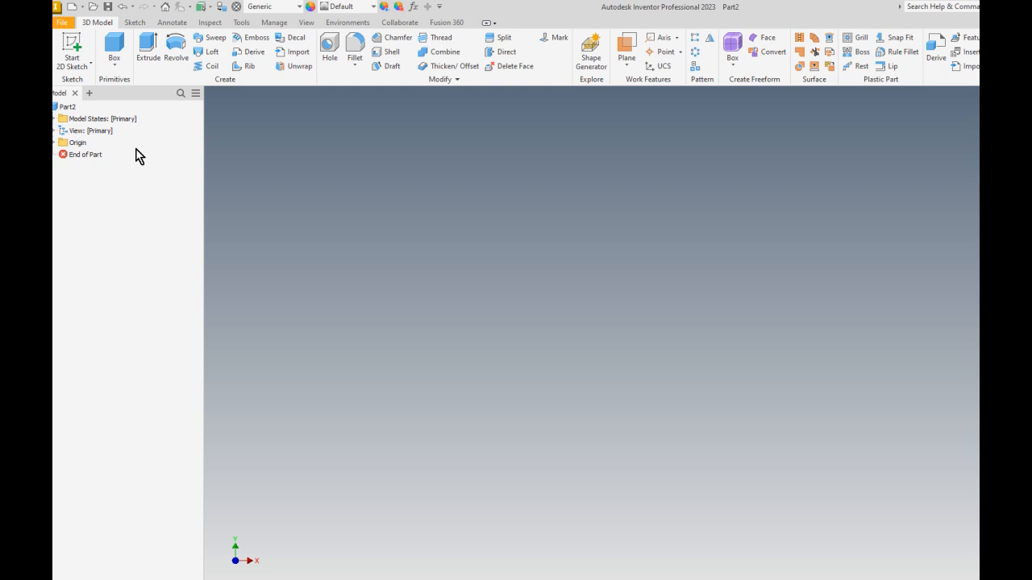
Make the origin's center point visible in the new part
{"action": "left_click", "coordinate": [91, 64]}
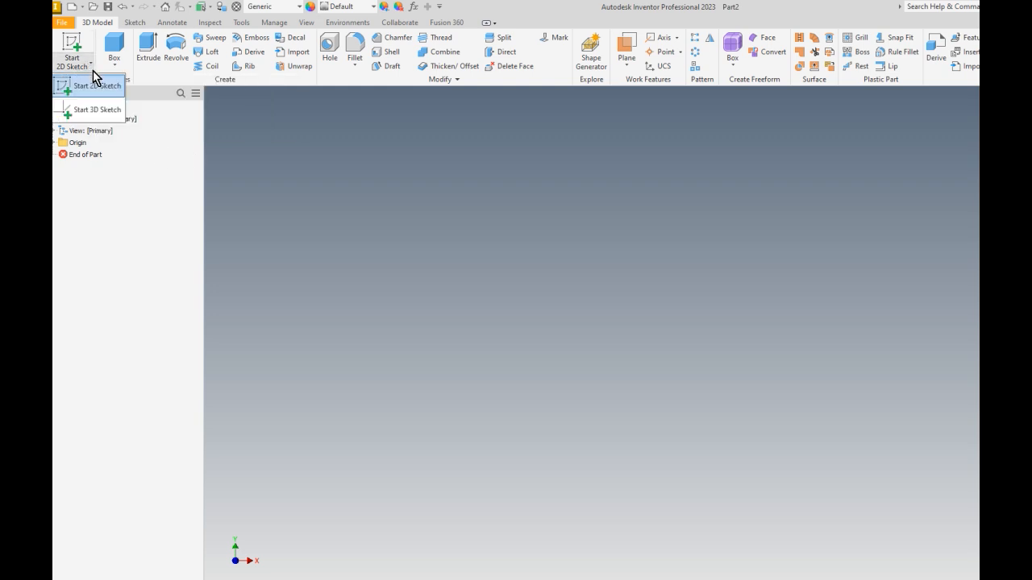
{"action": "left_click", "coordinate": [63, 171]}
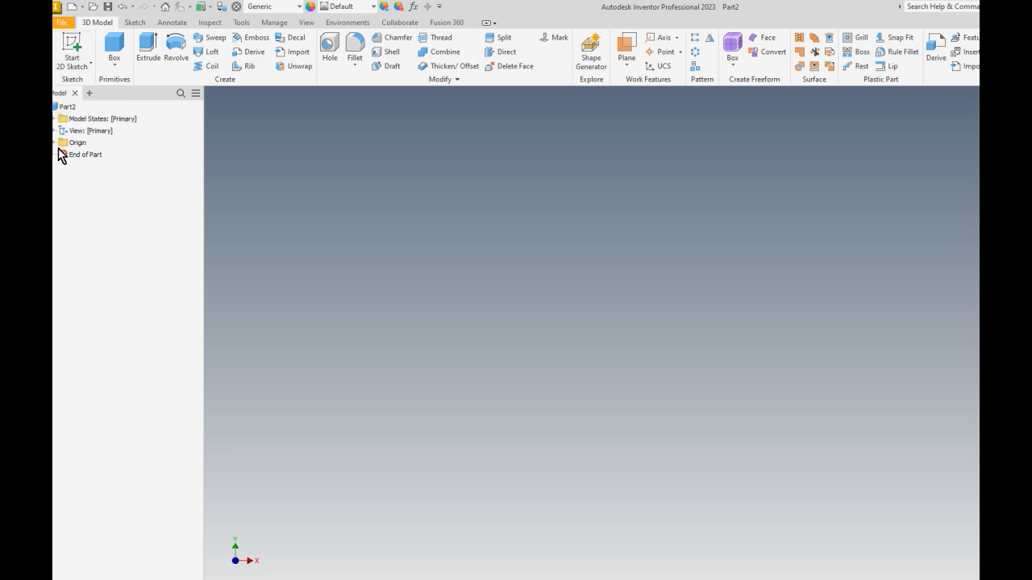
{"action": "left_click", "coordinate": [53, 143]}
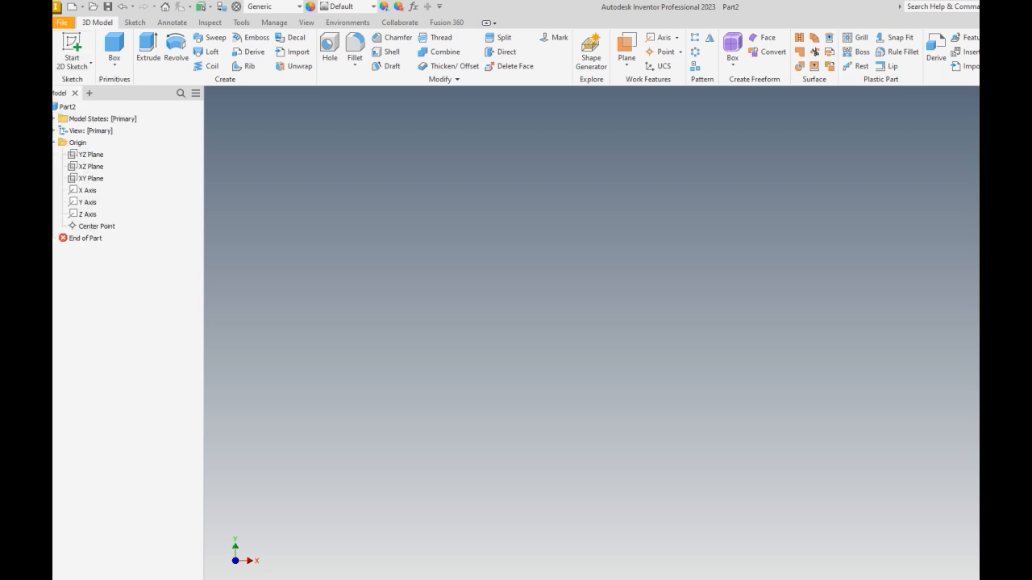
{"action": "right_click", "coordinate": [98, 226]}
{"action": "left_click", "coordinate": [152, 288]}
{"action": "middle_click_drag", "start_coordinate": [569, 296], "coordinate": [263, 347]}
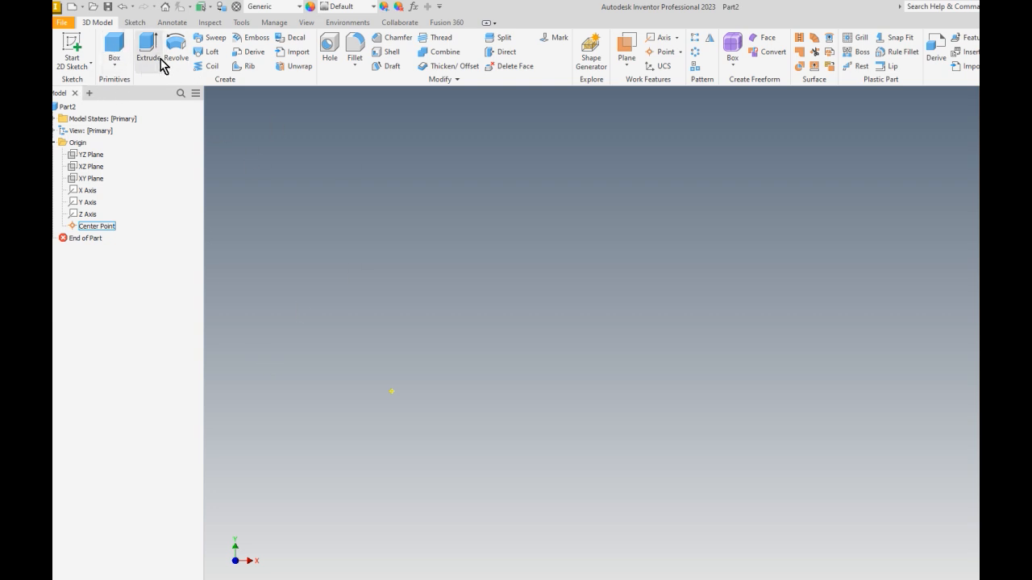
Start a 3D sketch and draw a 29 mm line from the center point along the X axis
{"action": "left_click", "coordinate": [88, 71]}
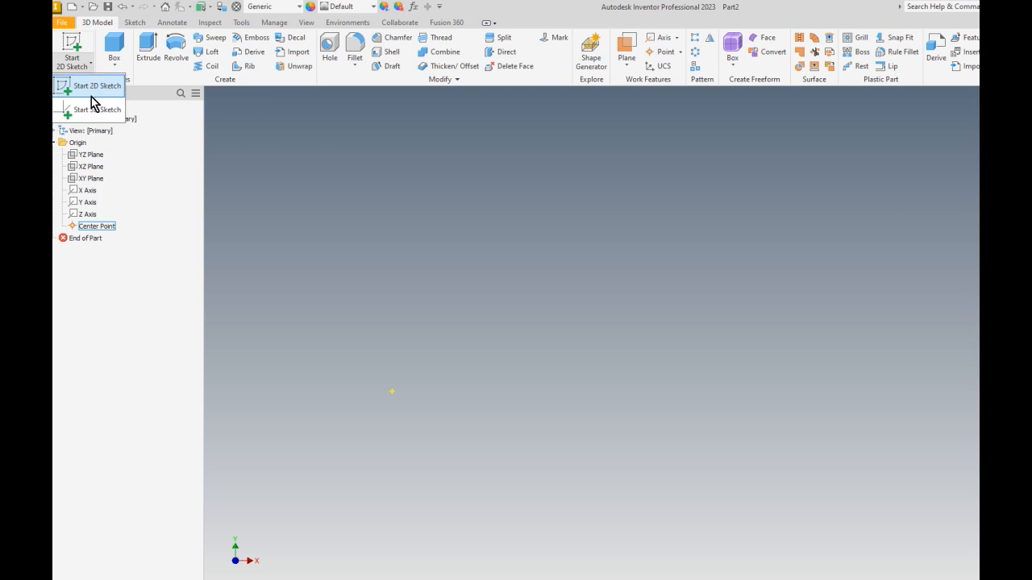
{"action": "left_click", "coordinate": [85, 110]}
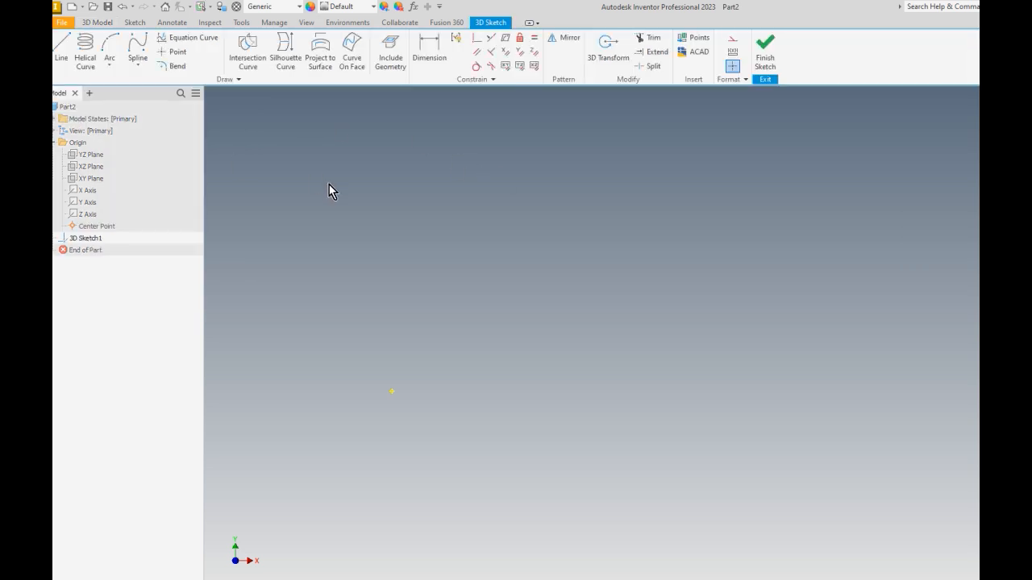
{"action": "left_click", "coordinate": [61, 49]}
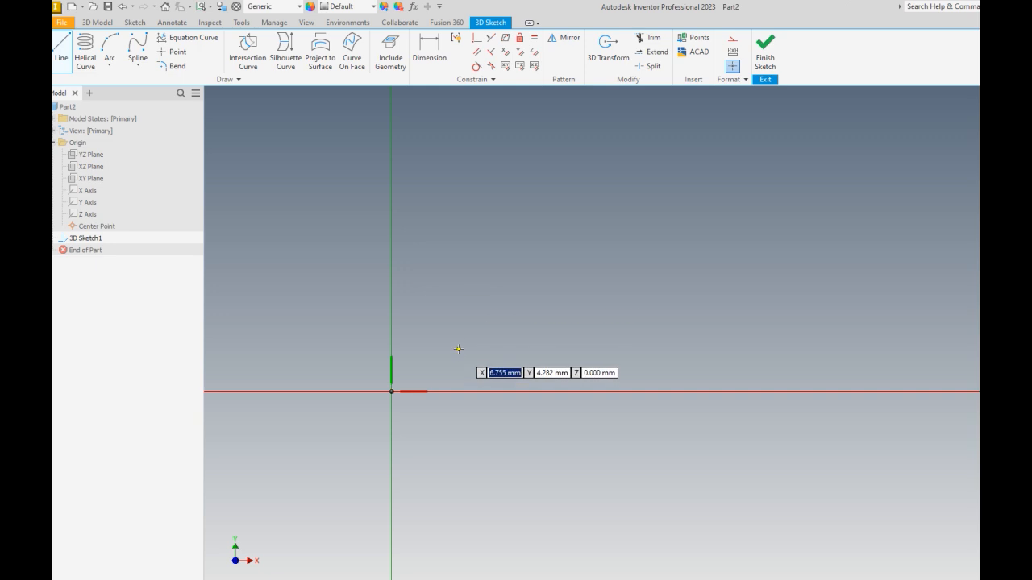
{"action": "left_click", "coordinate": [392, 391]}
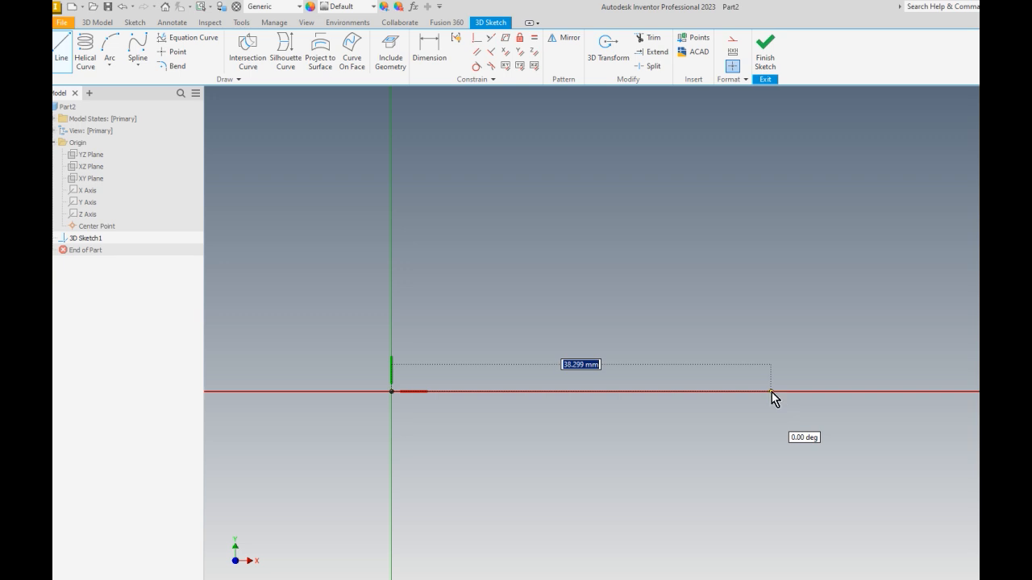
{"action": "type", "text": "29"}
{"action": "key", "text": "Return"}
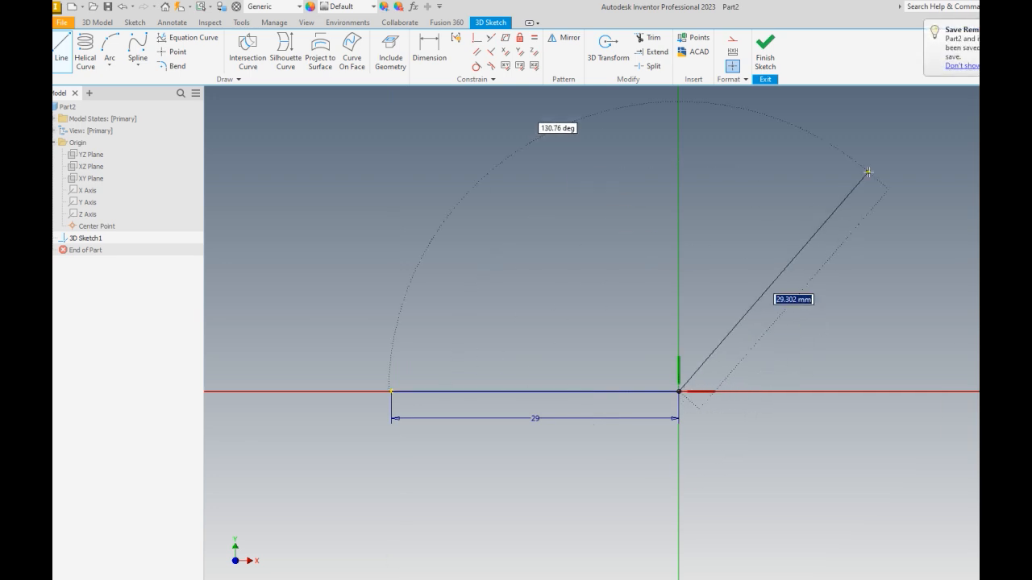
Continue with a 26 mm line rising at 150 degrees from the end of the 29 mm line
{"action": "type", "text": "26"}
{"action": "key", "text": "Tab"}
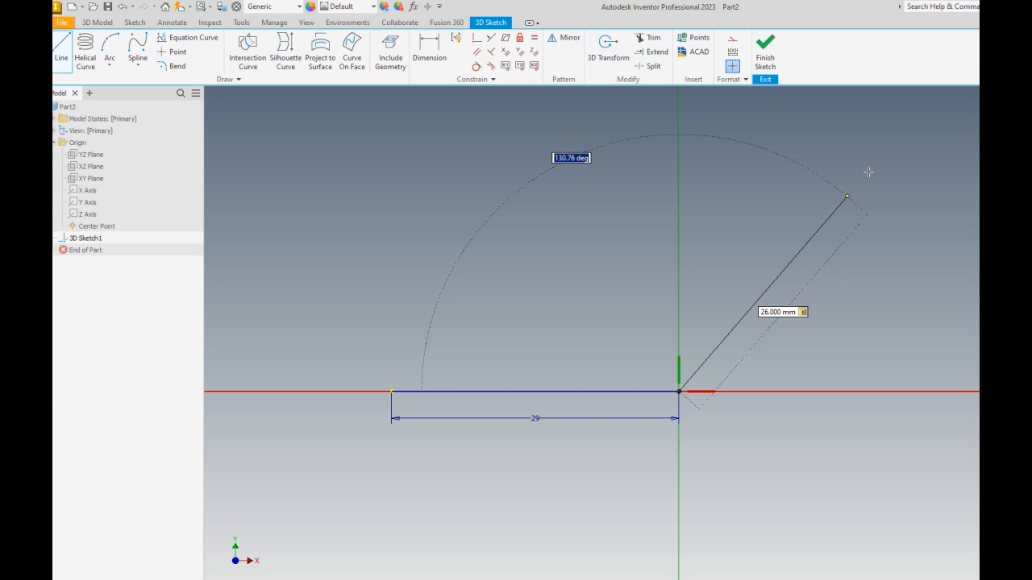
{"action": "key", "text": "Tab"}
{"action": "key", "text": "Tab"}
{"action": "key", "text": "Tab"}
{"action": "key", "text": "Tab"}
{"action": "type", "text": "150"}
{"action": "key", "text": "Return"}
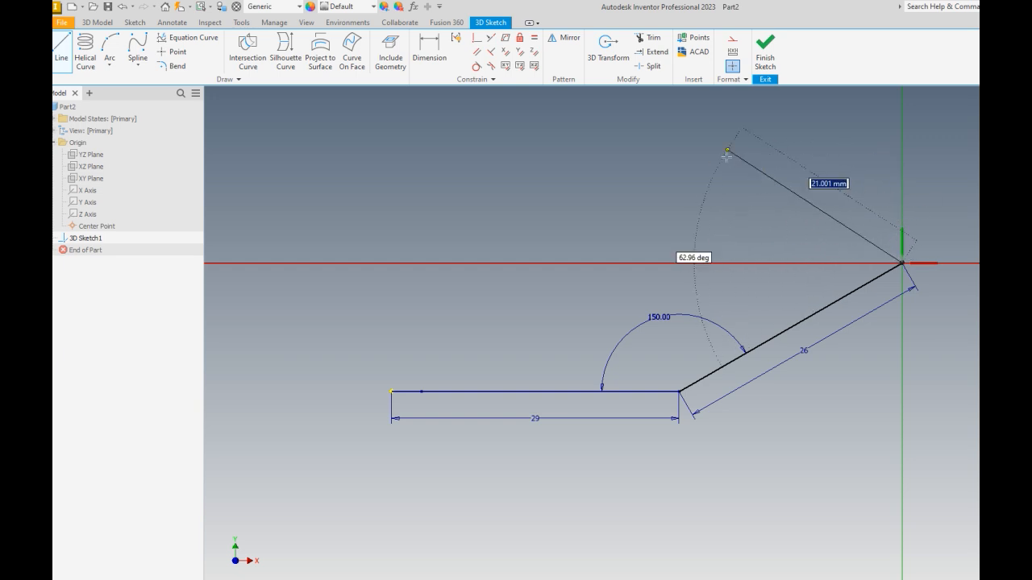
{"action": "key", "text": "Escape"}
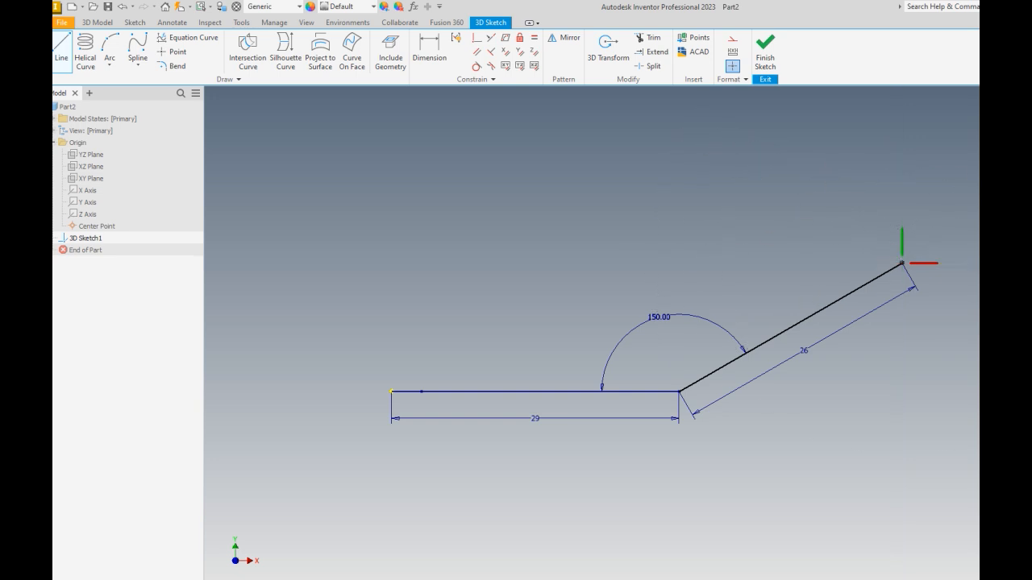
Draw a 30 mm line from the upper end of the angled line, running in the negative Z direction
{"action": "left_click", "coordinate": [921, 242]}
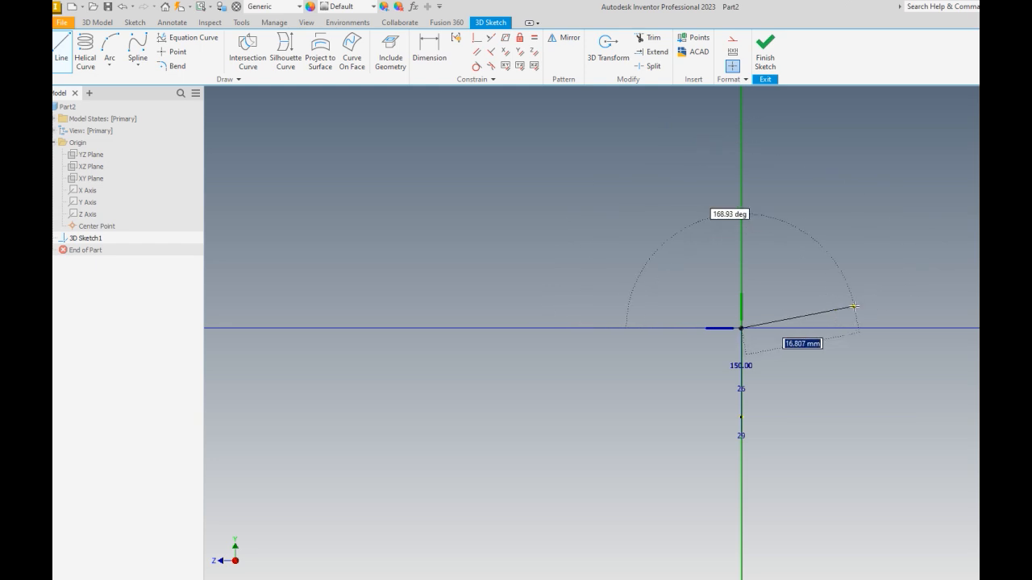
{"action": "key", "text": "Escape"}
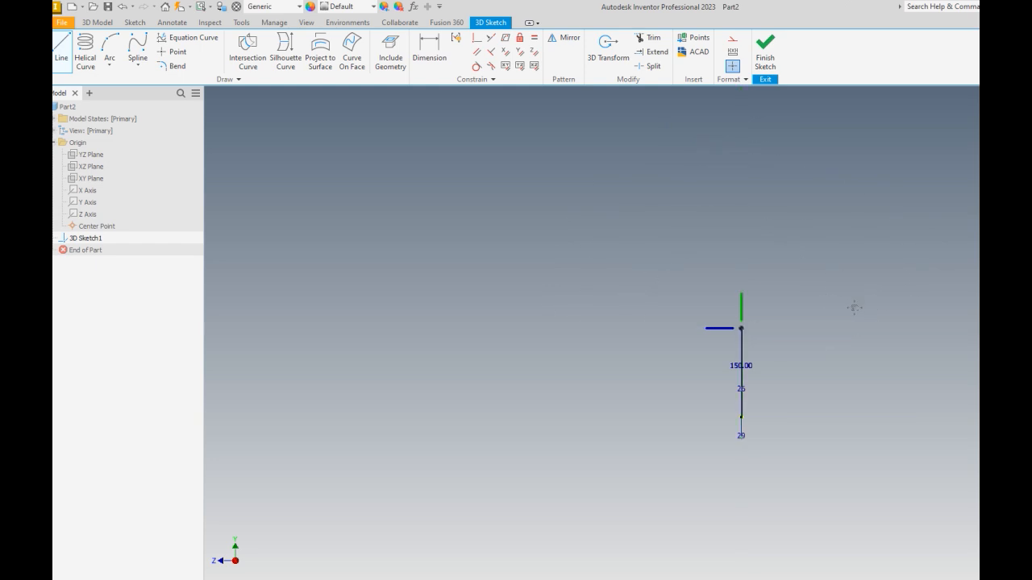
{"action": "mouse_move", "coordinate": [847, 306]}
{"action": "middle_mouse_down"}
{"action": "mouse_move", "coordinate": [573, 299]}
{"action": "mouse_move", "coordinate": [532, 311]}
{"action": "middle_mouse_up"}
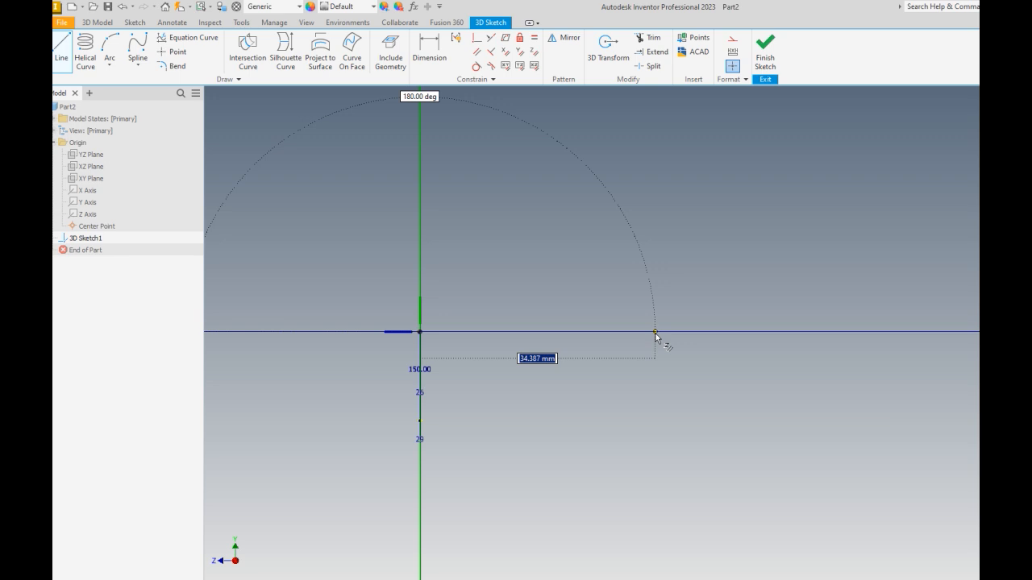
{"action": "type", "text": "30"}
{"action": "key", "text": "Return"}
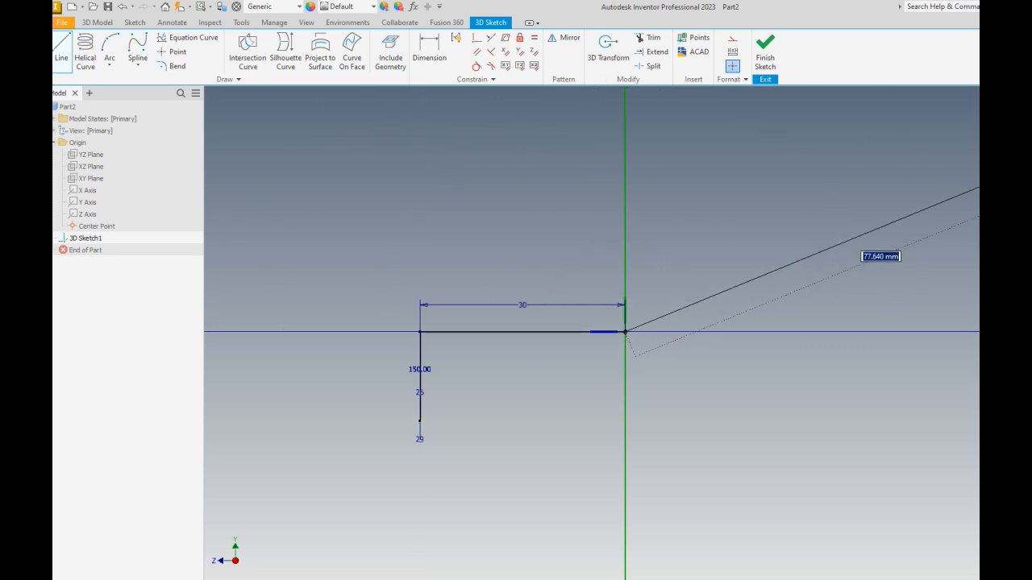
{"action": "key", "text": "Escape"}
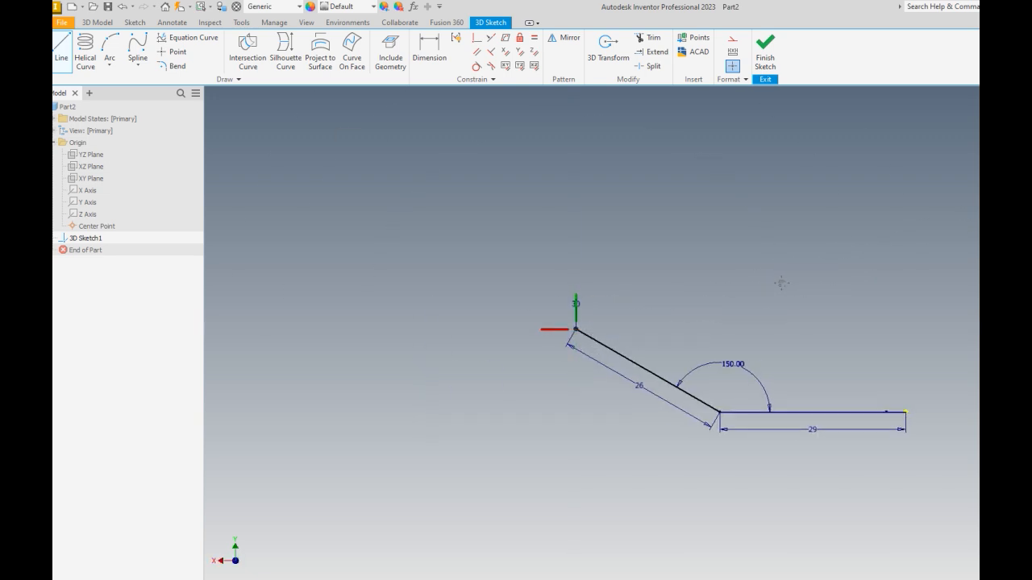
Draw a 26 mm line sloping down from the far end of the 30 mm line, beside the first angled line
{"action": "middle_click_drag", "start_coordinate": [783, 281], "coordinate": [605, 272]}
{"action": "scroll", "coordinate": [552, 431], "scroll_direction": "up", "scroll_amount": 3}
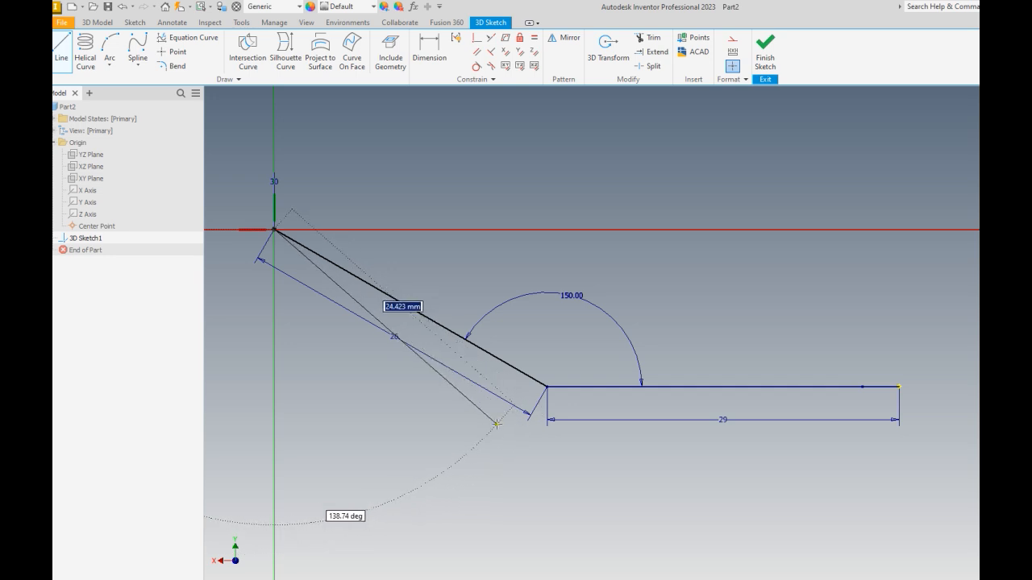
{"action": "type", "text": "26"}
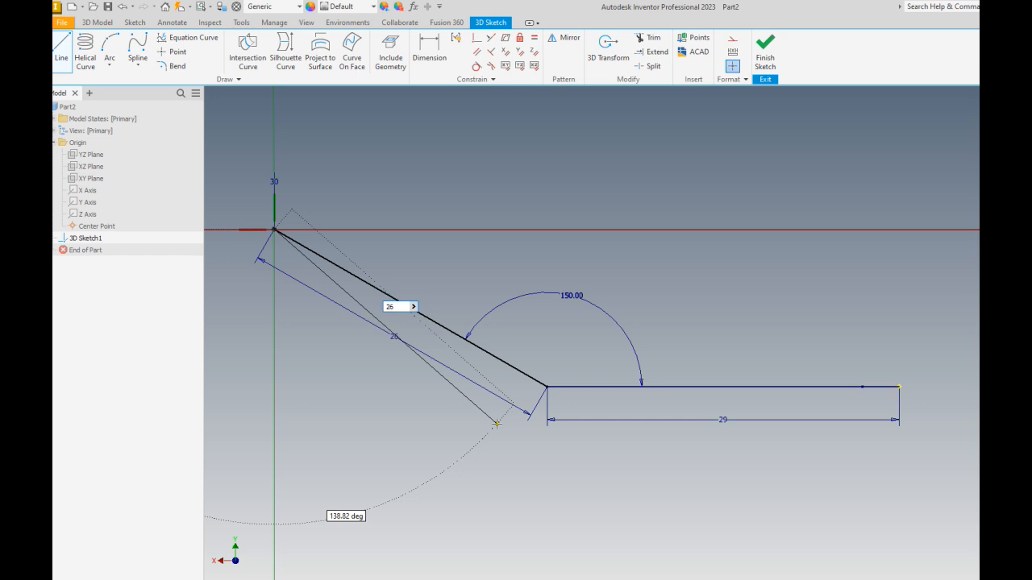
{"action": "key", "text": "Return"}
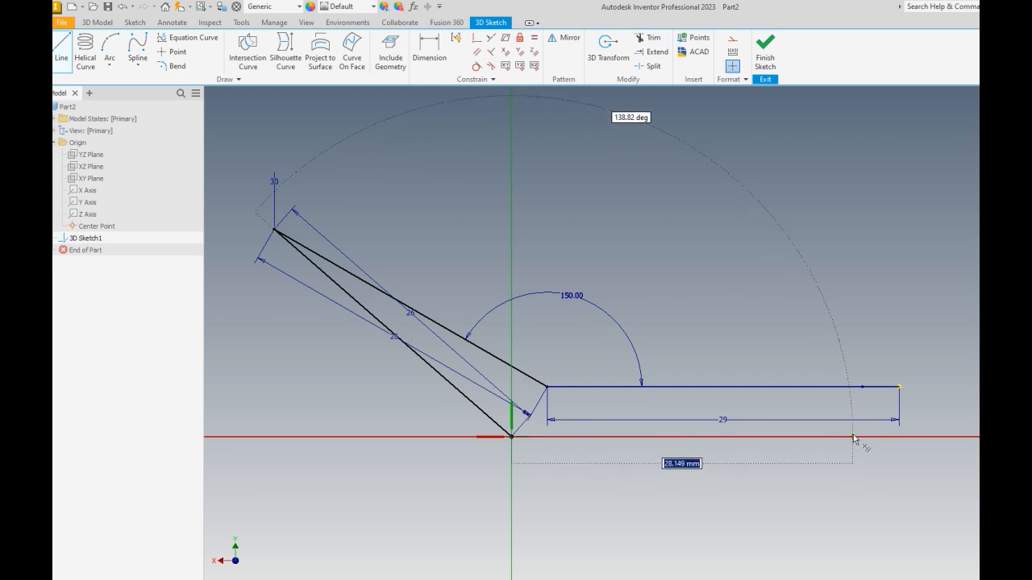
Draw a 29 mm line along the X direction from the end of the second angled line and close the path at the starting point
{"action": "type", "text": "29"}
{"action": "key", "text": "Return"}
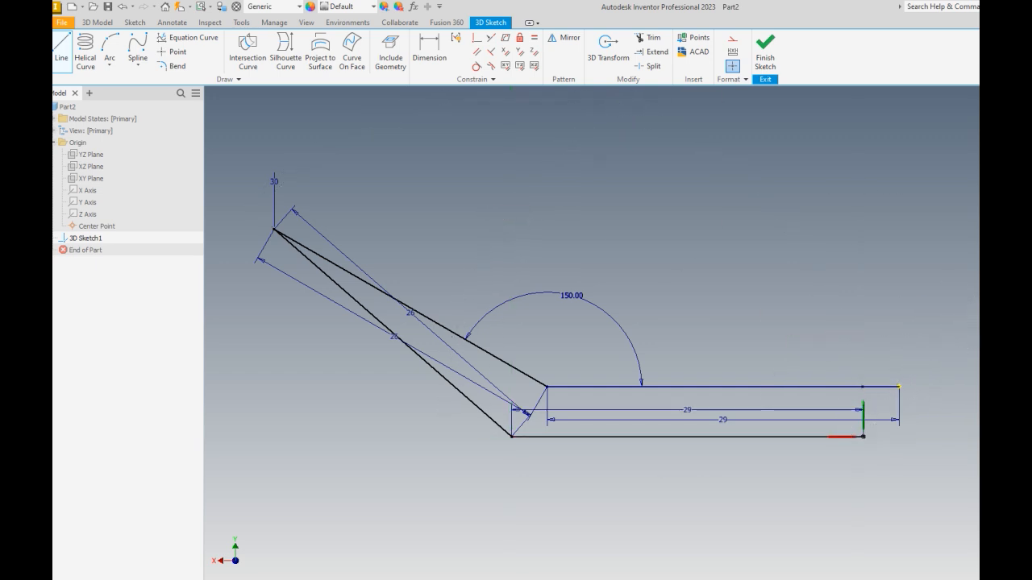
{"action": "key", "text": "F6"}
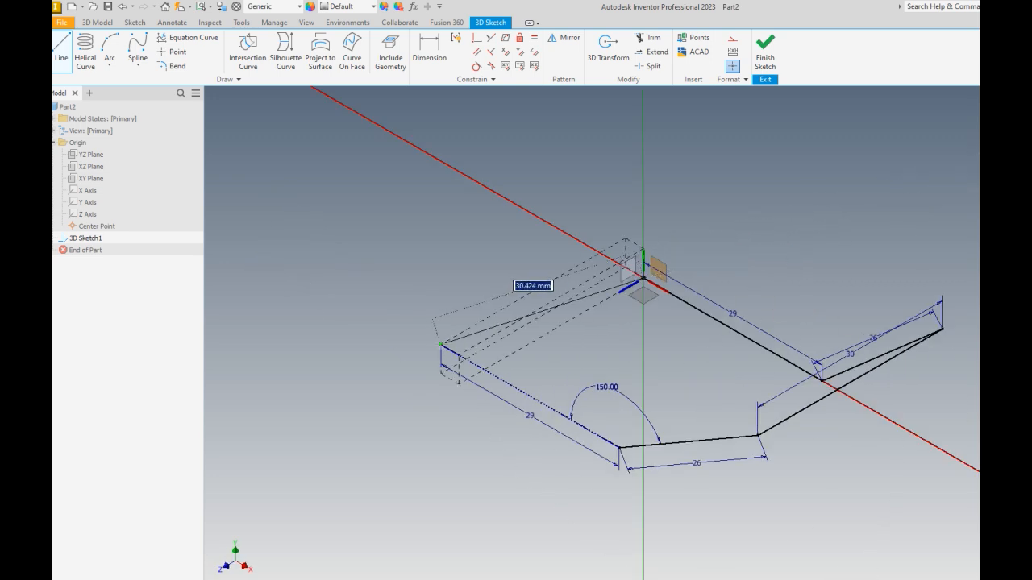
{"action": "left_click", "coordinate": [441, 345]}
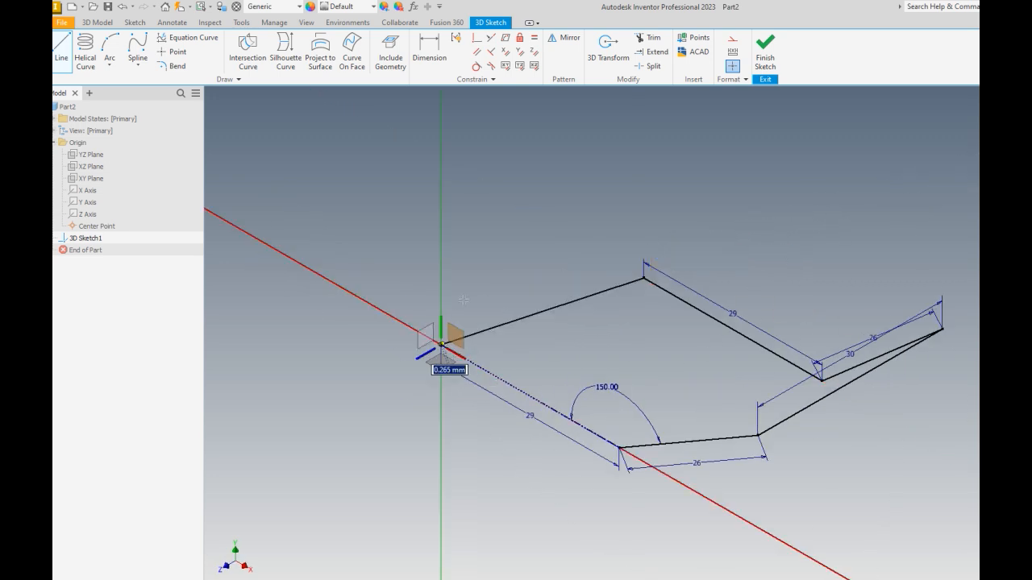
{"action": "key", "text": "Escape"}
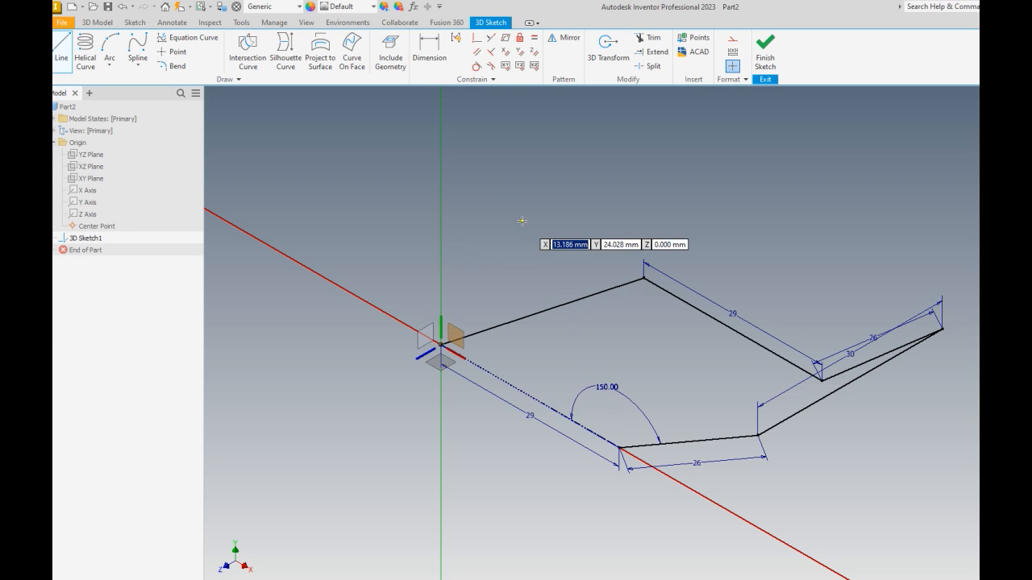
{"action": "key", "text": "Escape"}
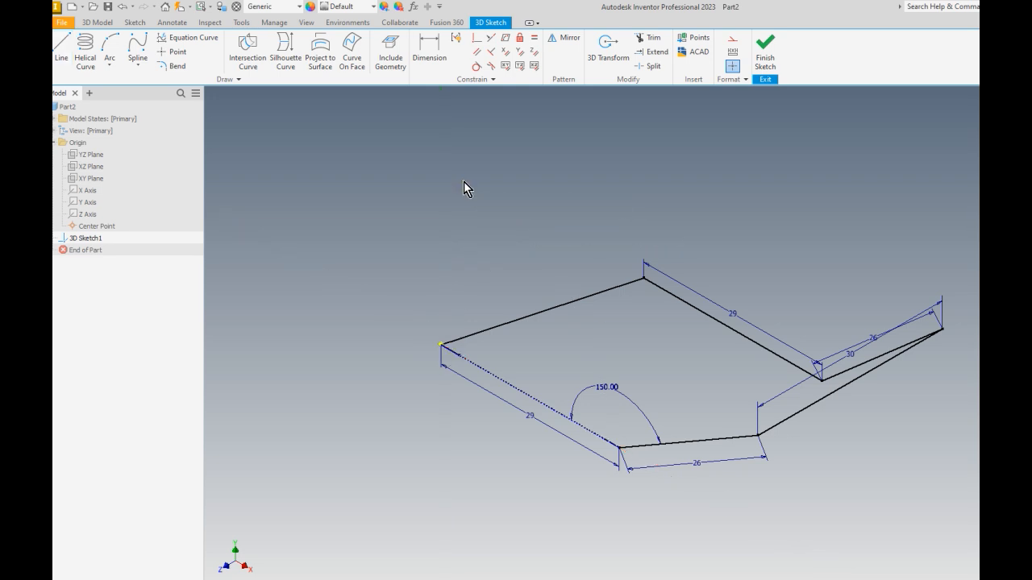
Constrain the two 26 mm angled lines parallel to each other
{"action": "mouse_move", "coordinate": [484, 306]}
{"action": "middle_mouse_down", "text": "shift"}
{"action": "mouse_move", "coordinate": [589, 303]}
{"action": "mouse_move", "coordinate": [760, 359]}
{"action": "mouse_move", "coordinate": [680, 373]}
{"action": "mouse_move", "coordinate": [634, 346]}
{"action": "mouse_move", "coordinate": [669, 346]}
{"action": "mouse_move", "coordinate": [653, 368]}
{"action": "mouse_move", "coordinate": [611, 350]}
{"action": "mouse_move", "coordinate": [520, 347]}
{"action": "mouse_move", "coordinate": [795, 345]}
{"action": "mouse_move", "coordinate": [597, 358]}
{"action": "mouse_move", "coordinate": [628, 369]}
{"action": "mouse_move", "coordinate": [603, 359]}
{"action": "mouse_move", "coordinate": [607, 374]}
{"action": "middle_mouse_up", "text": "shift"}
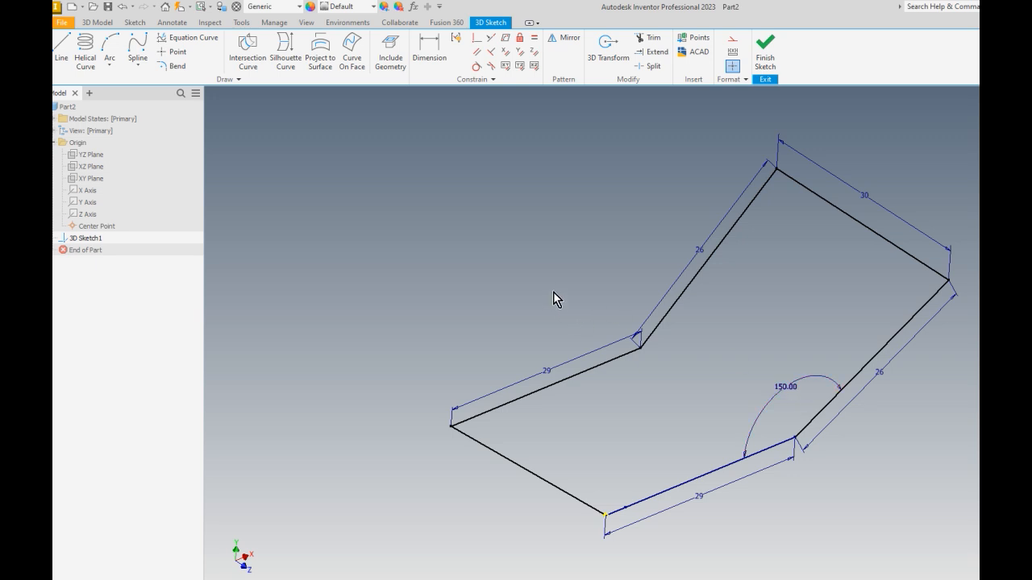
{"action": "middle_click_drag", "start_coordinate": [573, 302], "coordinate": [486, 298]}
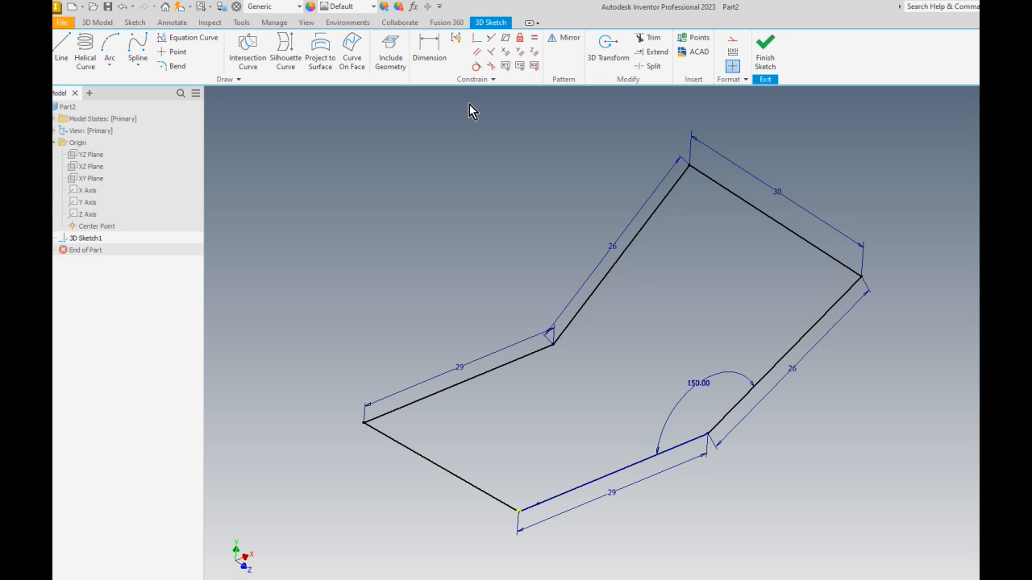
{"action": "left_click", "coordinate": [477, 52]}
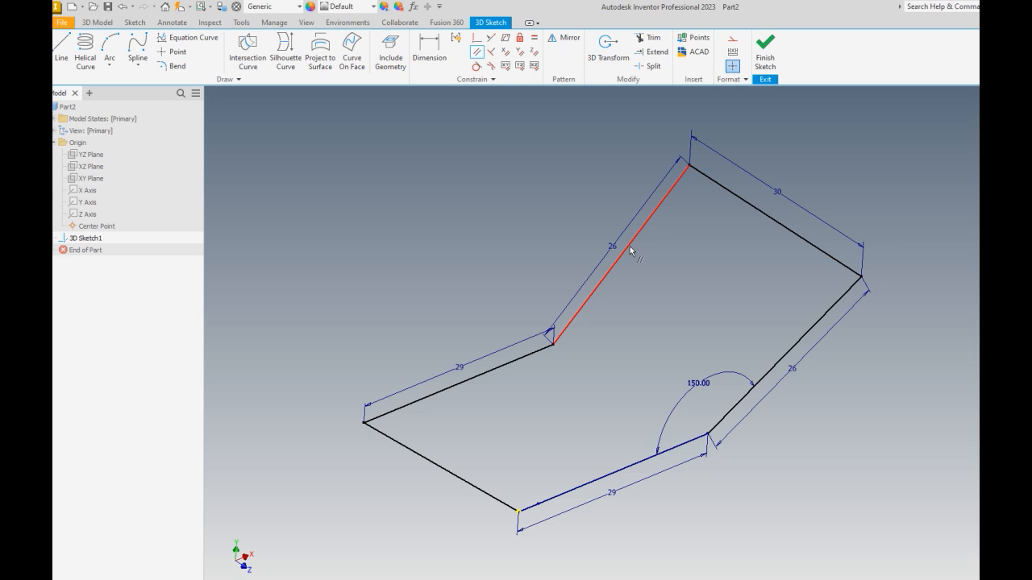
{"action": "left_click", "coordinate": [629, 246]}
{"action": "left_click", "coordinate": [792, 348]}
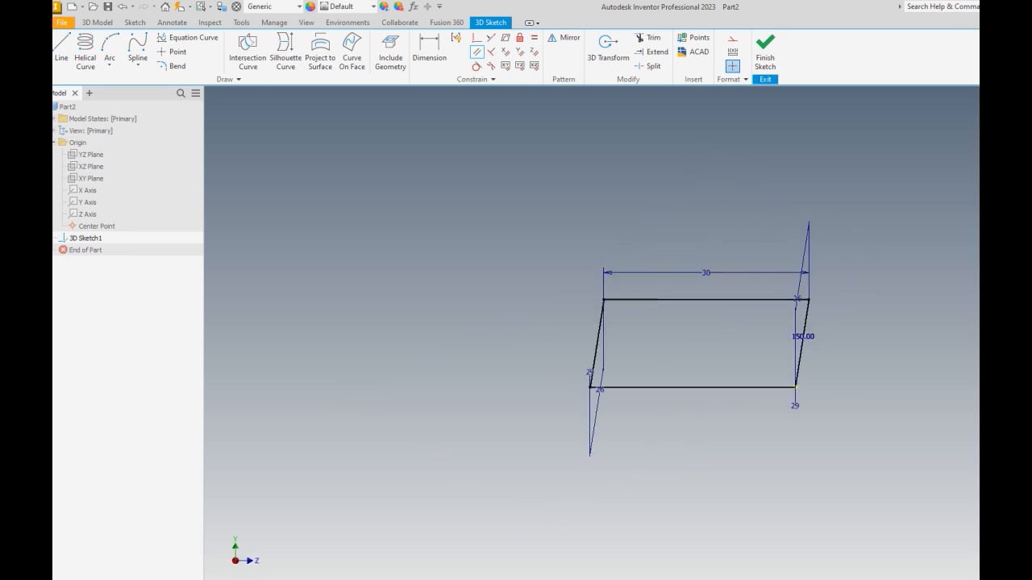
Constrain the 26 mm angled line beside the 150-degree dimension parallel to the XY plane
{"action": "key", "text": "F6"}
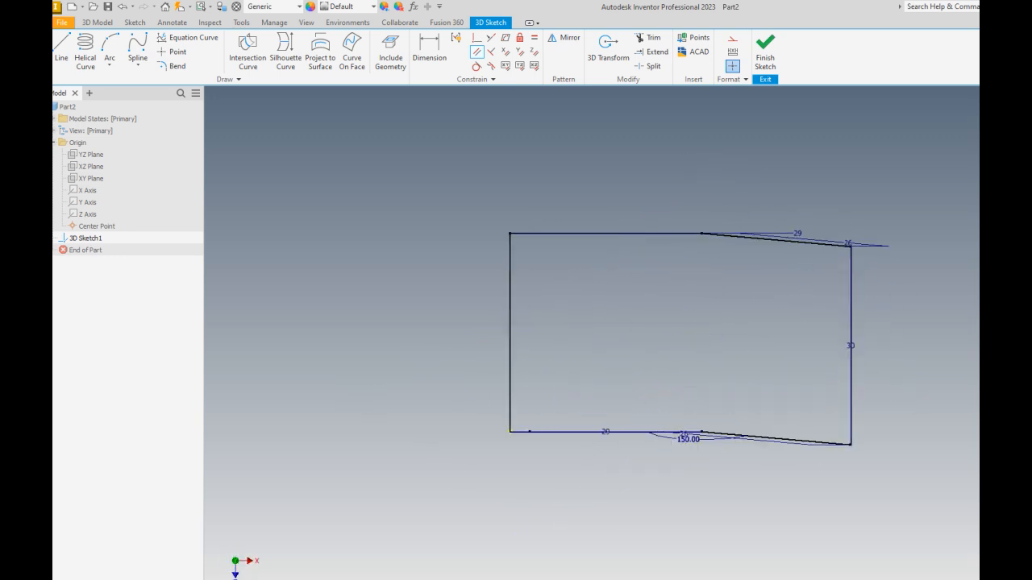
{"action": "key", "text": "F6"}
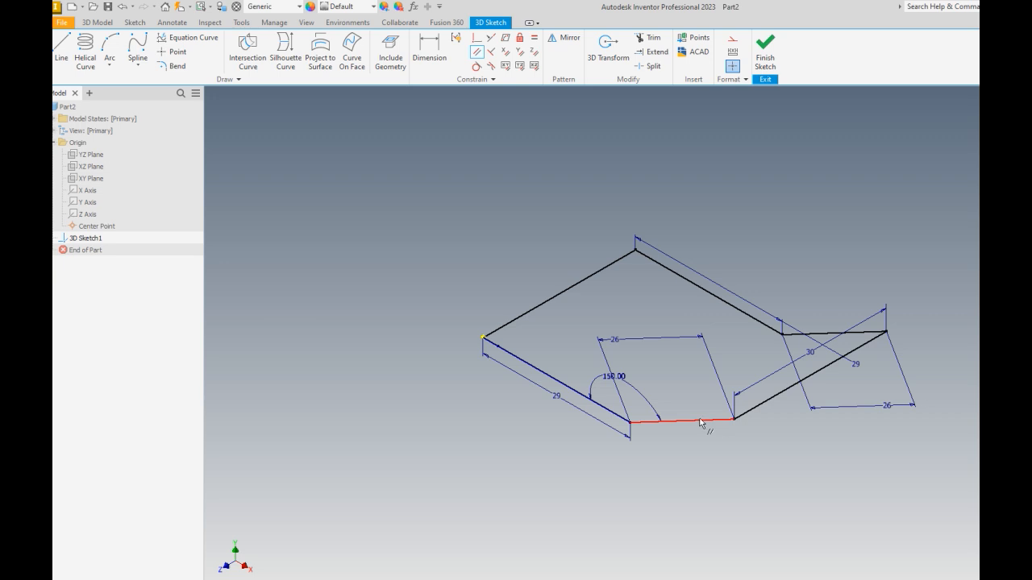
{"action": "left_click", "coordinate": [548, 375]}
{"action": "left_click", "coordinate": [503, 65]}
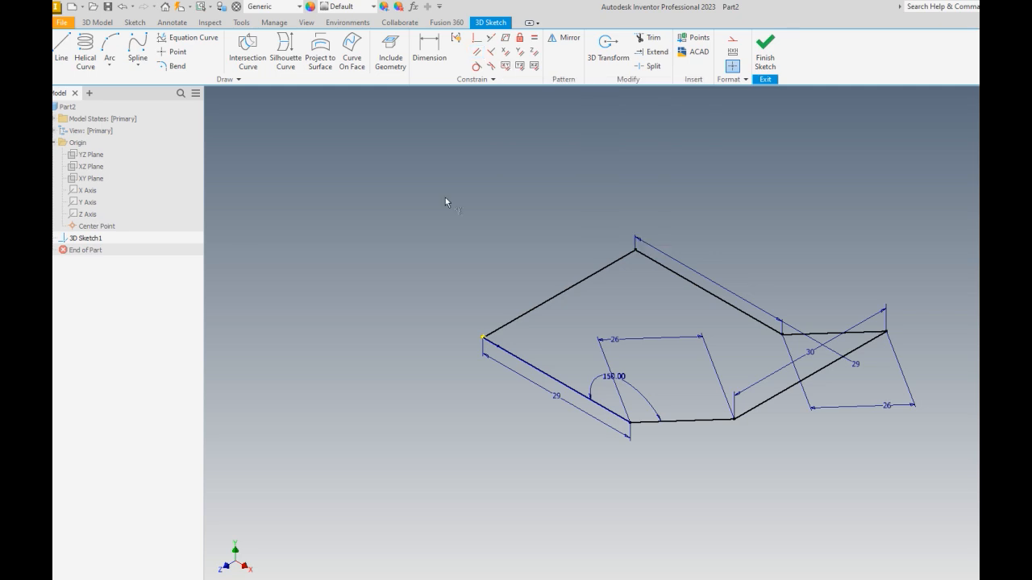
{"action": "left_click", "coordinate": [687, 425]}
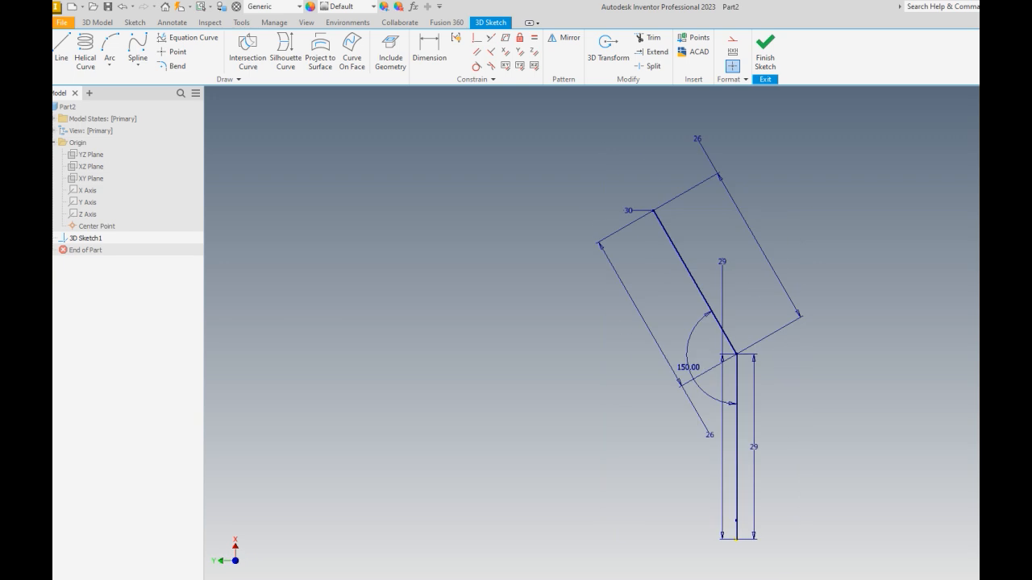
{"action": "key", "text": "F6"}
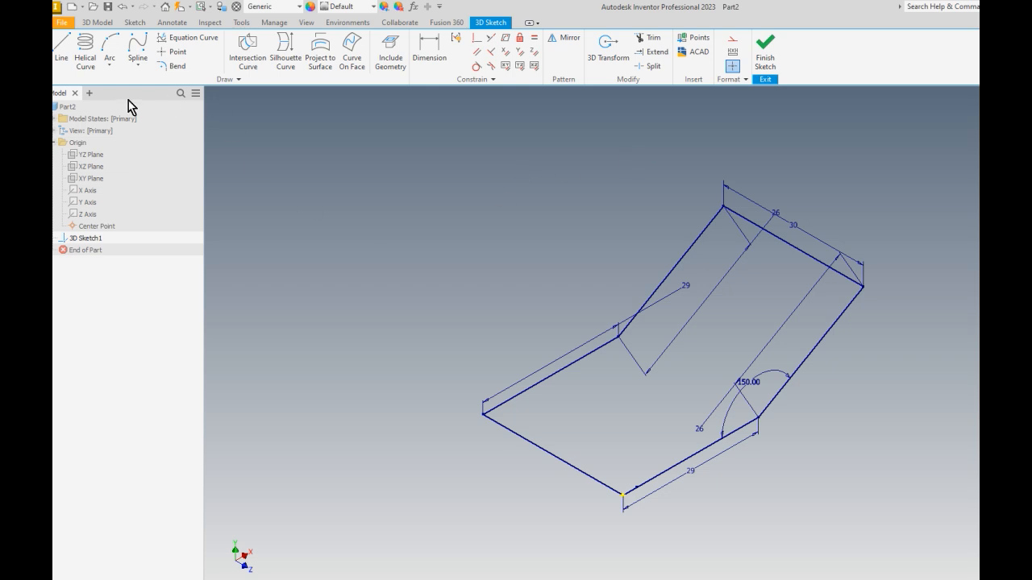
Place a sketch point at the midpoint of the closing line between the two 29 mm lines
{"action": "left_click", "coordinate": [174, 53]}
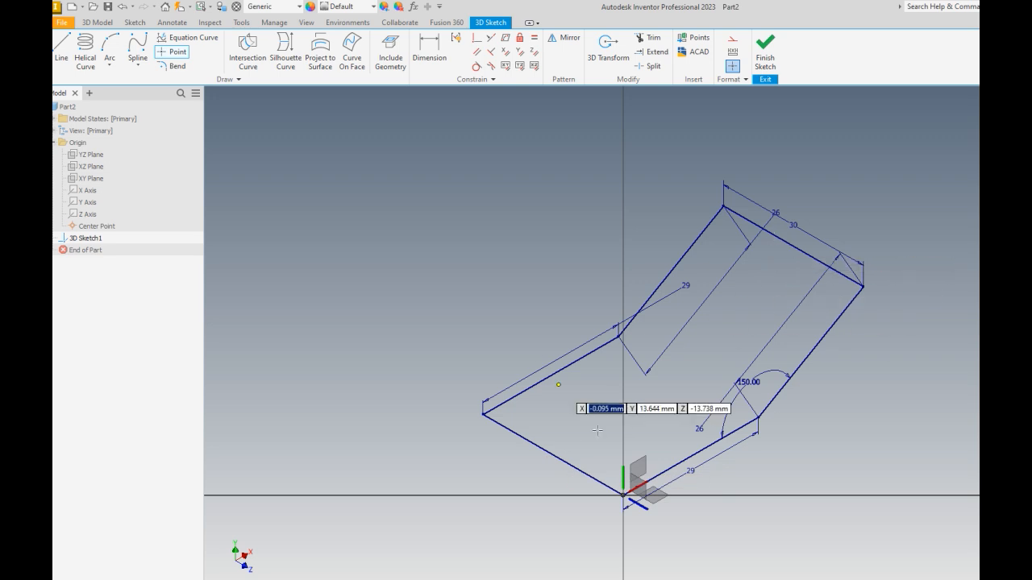
{"action": "left_click", "coordinate": [553, 455]}
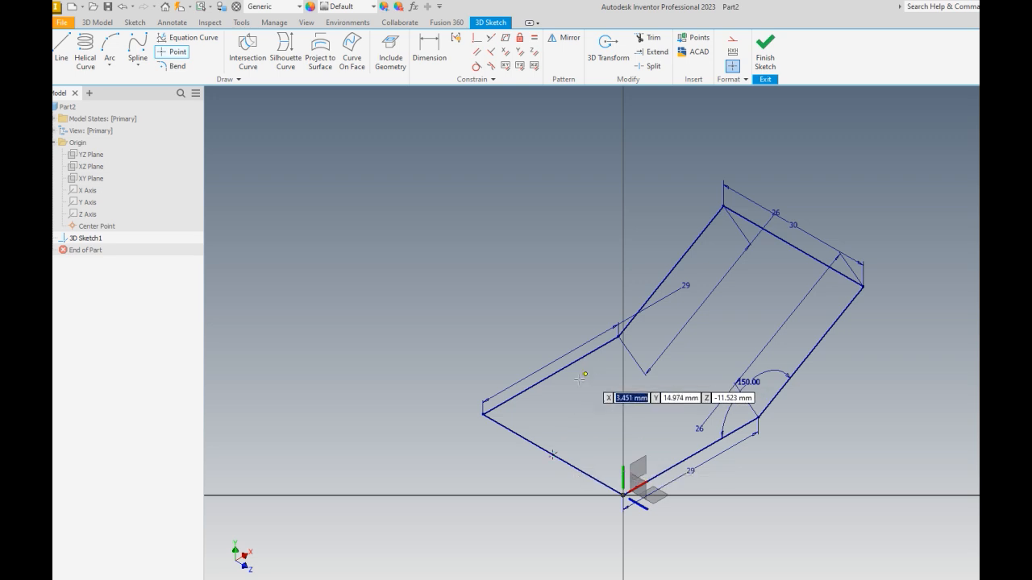
{"action": "key", "text": "Escape"}
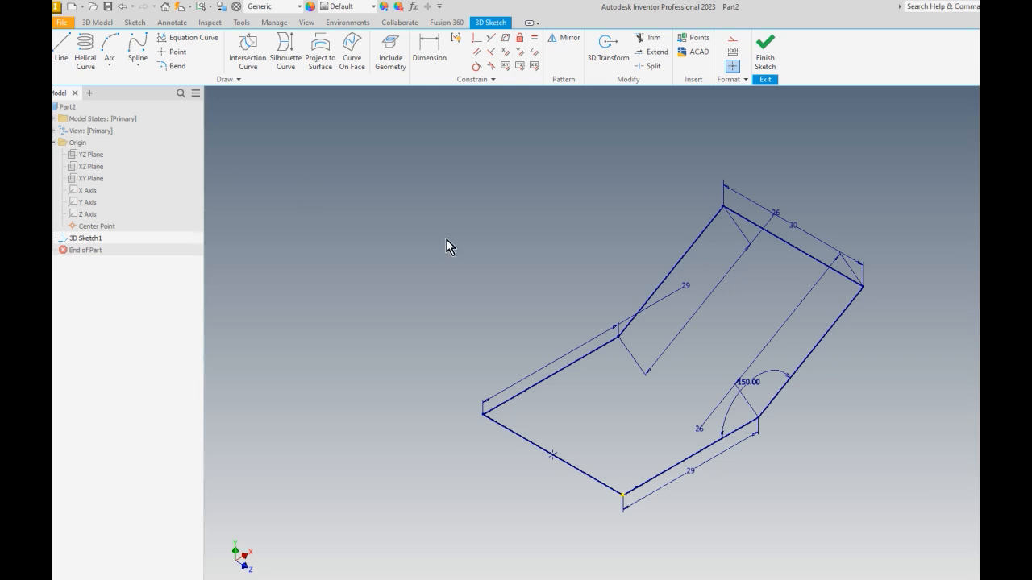
Add 5 mm bends with equal radius to all six corners of the 3D sketch path
{"action": "left_click", "coordinate": [177, 70]}
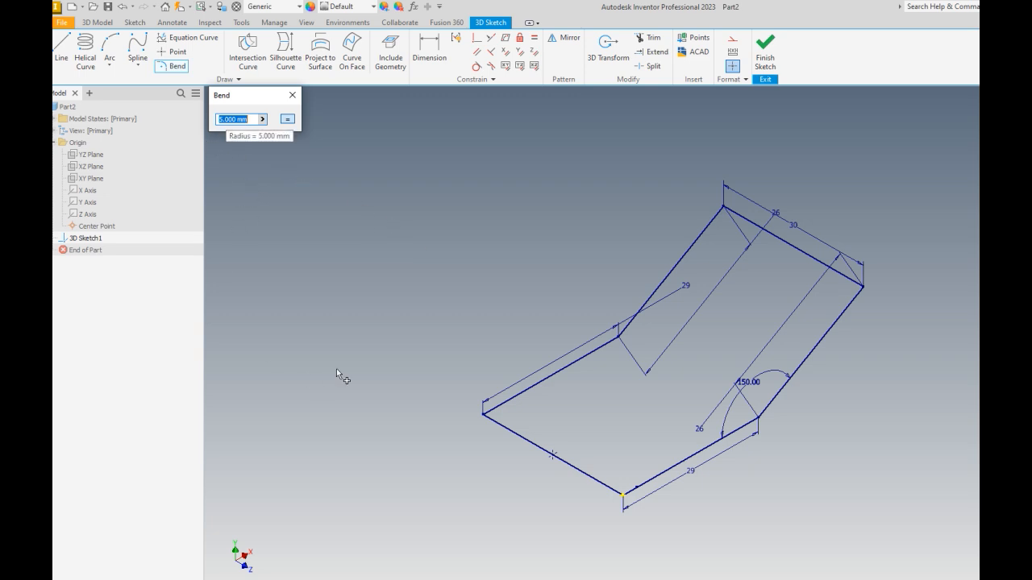
{"action": "left_click", "coordinate": [596, 349]}
{"action": "left_click", "coordinate": [634, 315]}
{"action": "left_click", "coordinate": [698, 452]}
{"action": "left_click", "coordinate": [773, 398]}
{"action": "left_click", "coordinate": [706, 228]}
{"action": "left_click", "coordinate": [747, 226]}
{"action": "left_click", "coordinate": [843, 280]}
{"action": "left_click", "coordinate": [842, 309]}
{"action": "left_click", "coordinate": [518, 397]}
{"action": "left_click", "coordinate": [509, 432]}
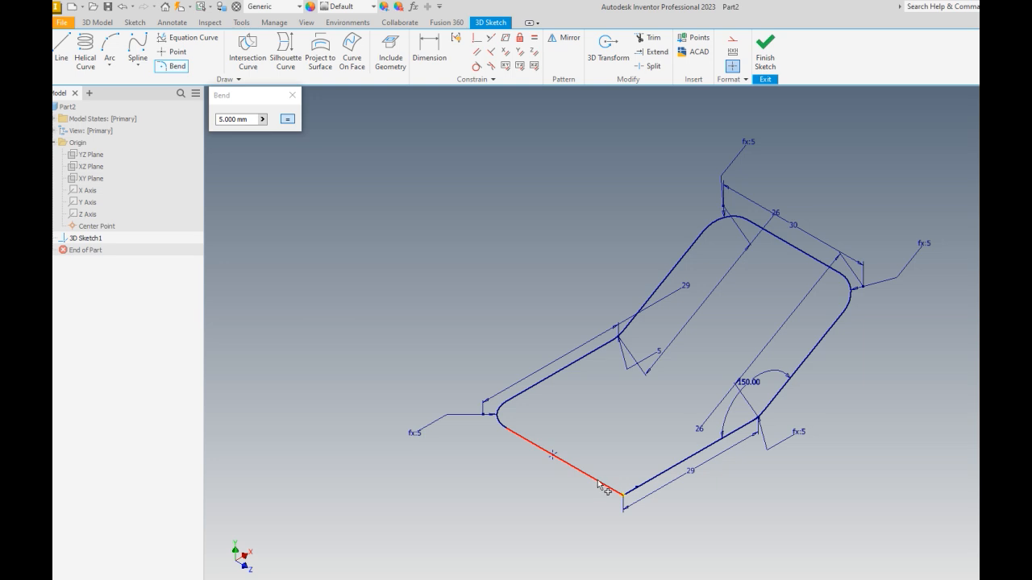
{"action": "left_click", "coordinate": [597, 479]}
{"action": "left_click", "coordinate": [685, 459]}
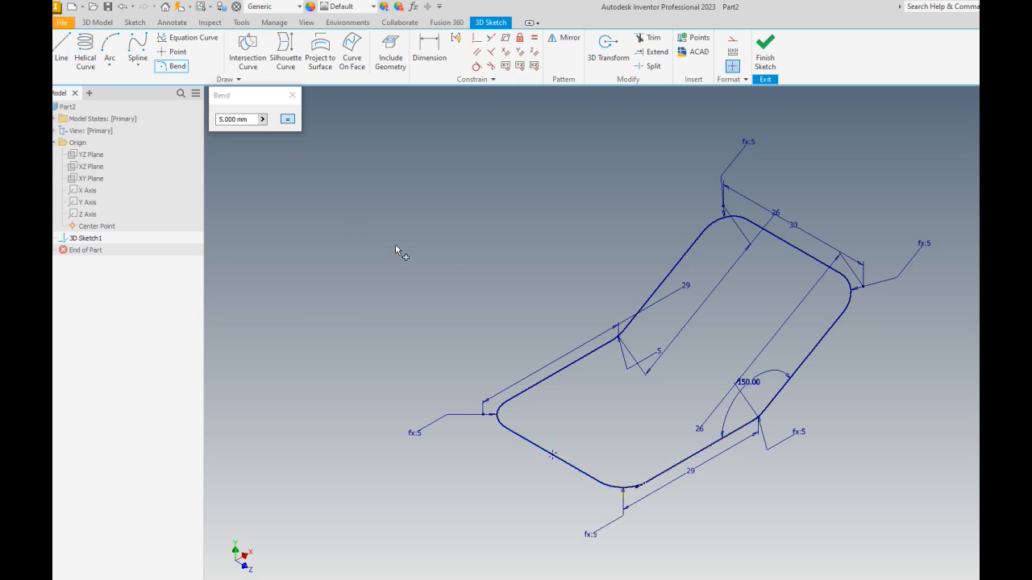
{"action": "left_click", "coordinate": [661, 352]}
{"action": "left_click", "coordinate": [292, 97]}
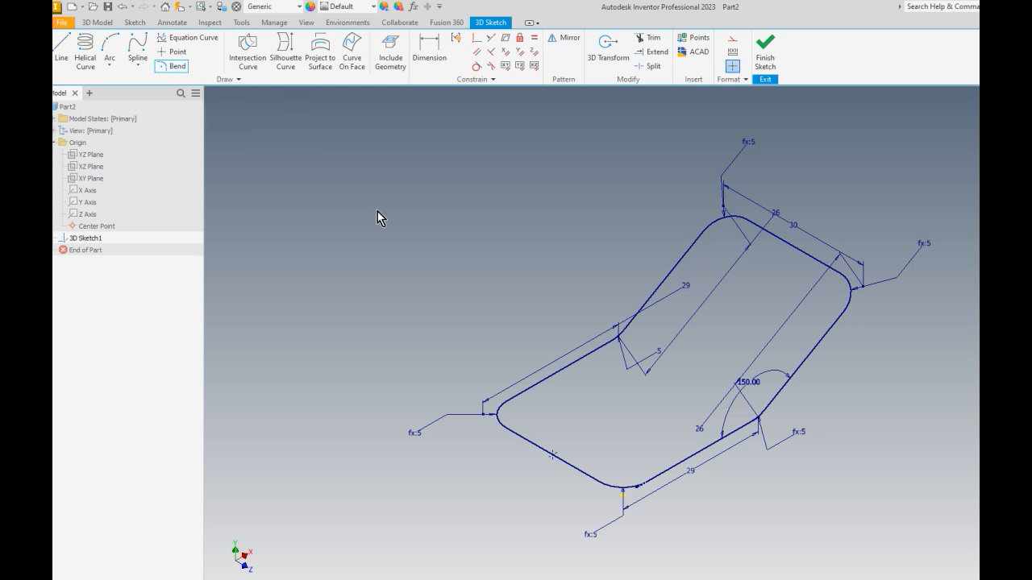
Try a radius of 10 mm on the first bend, which drives the other bends
{"action": "double_click", "coordinate": [657, 349]}
{"action": "type", "text": "10"}
{"action": "key", "text": "Return"}
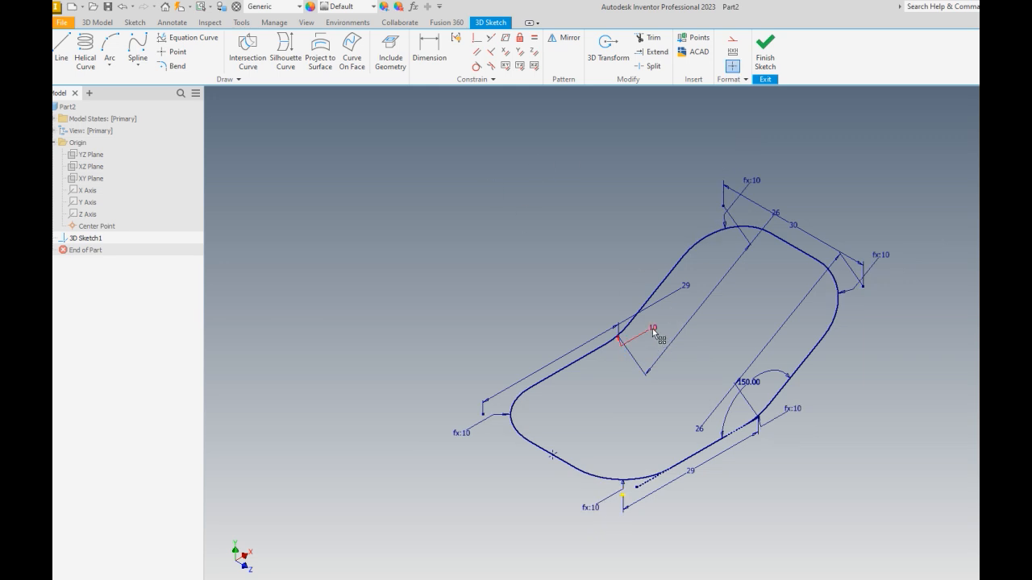
Set the driving bend radius to 8 mm and finish the 3D sketch
{"action": "double_click", "coordinate": [652, 328]}
{"action": "type", "text": "8"}
{"action": "key", "text": "Return"}
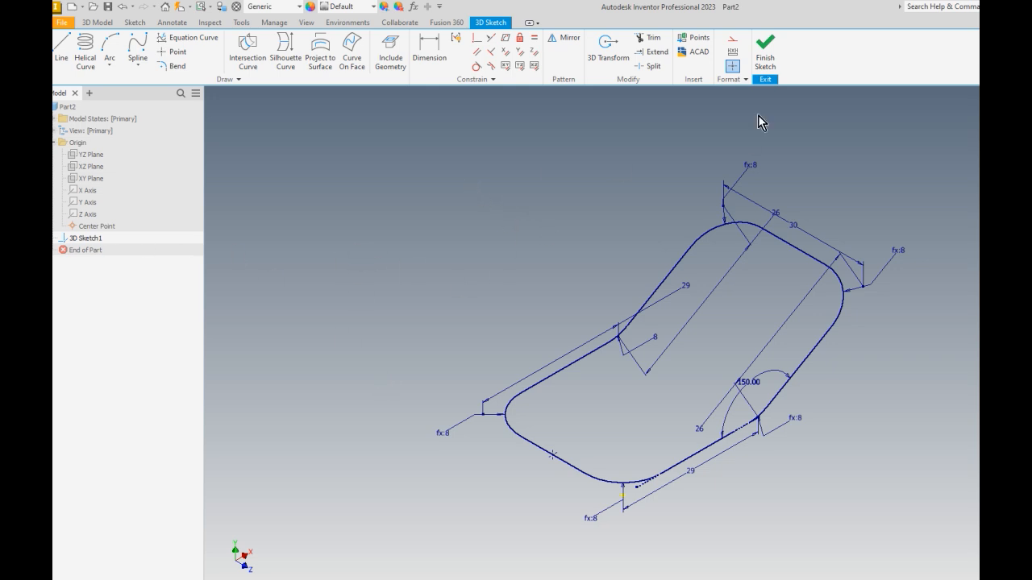
{"action": "left_click", "coordinate": [766, 48]}
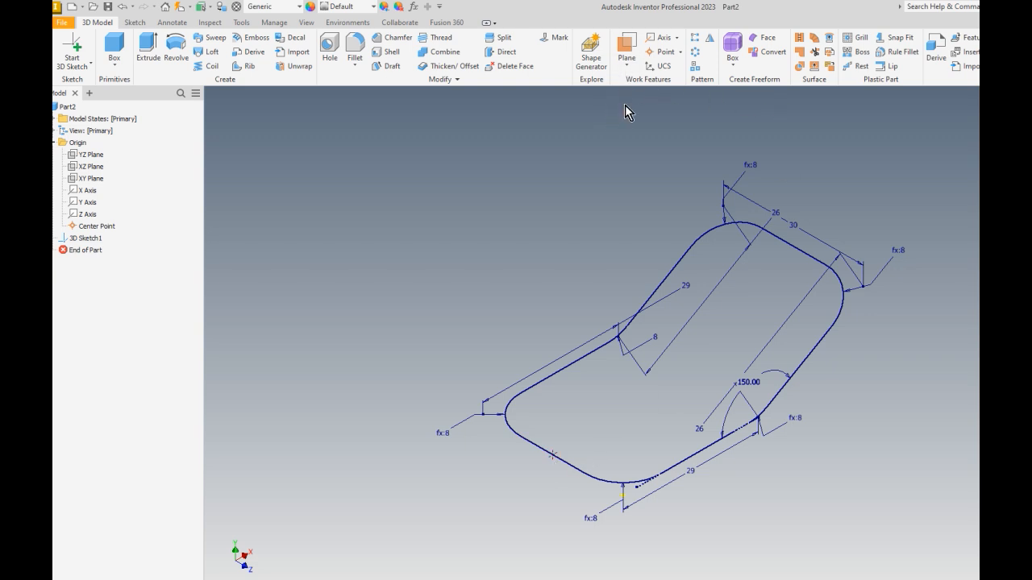
Create a work plane normal to the closing line at its midpoint and start a 2D sketch on it
{"action": "left_click", "coordinate": [628, 53]}
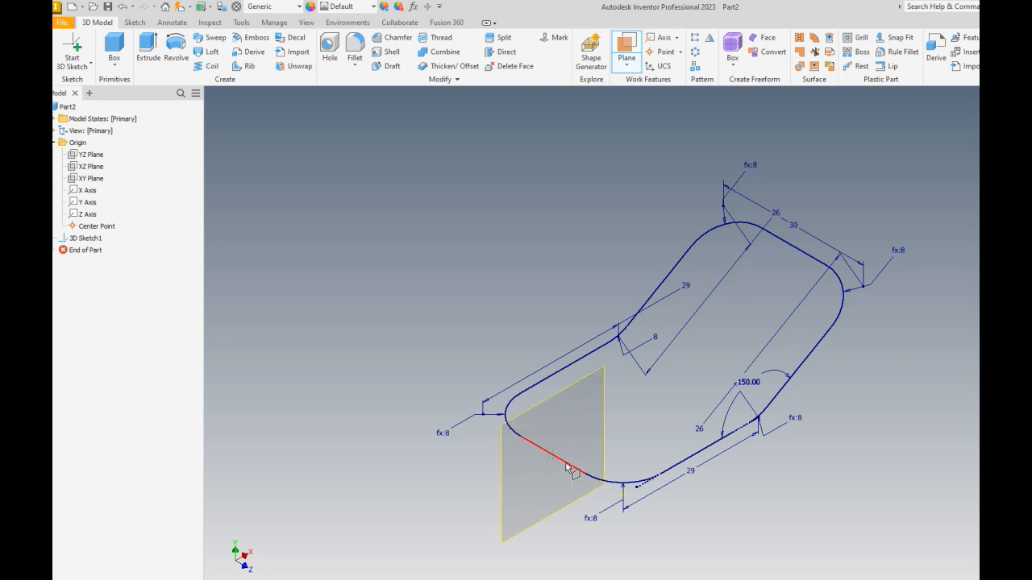
{"action": "left_click", "coordinate": [566, 468]}
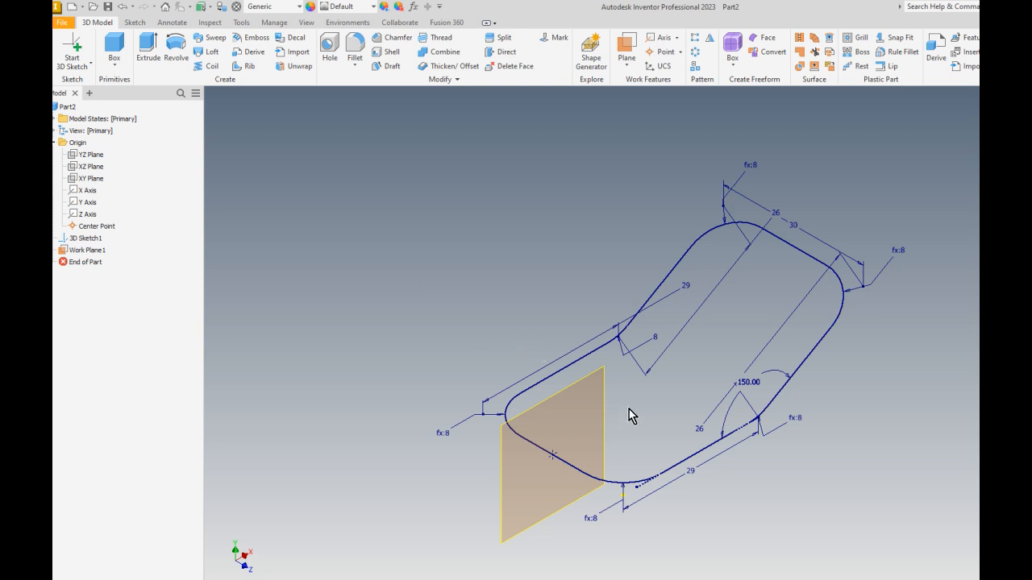
{"action": "left_click", "coordinate": [567, 385]}
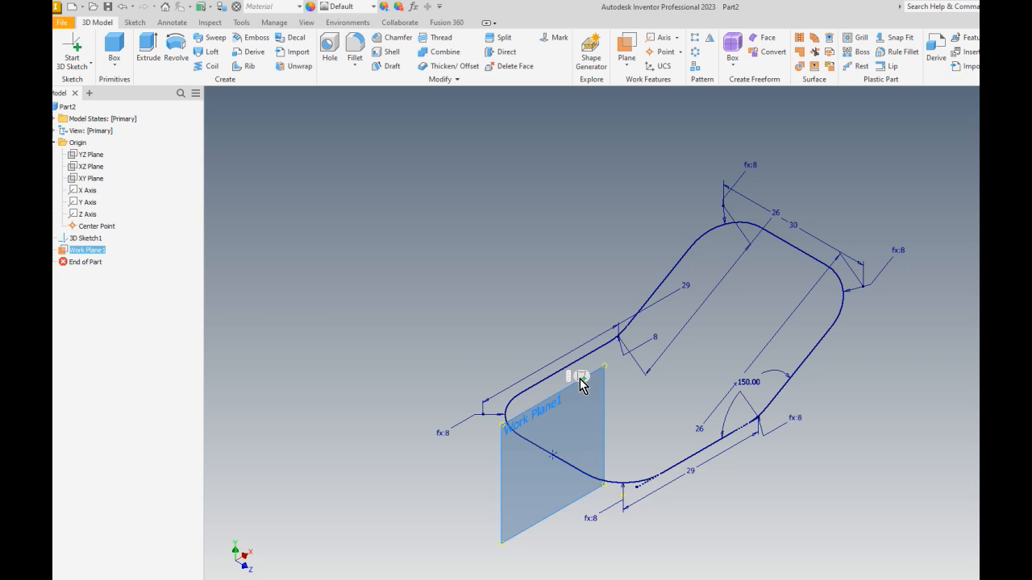
{"action": "left_click", "coordinate": [581, 376]}
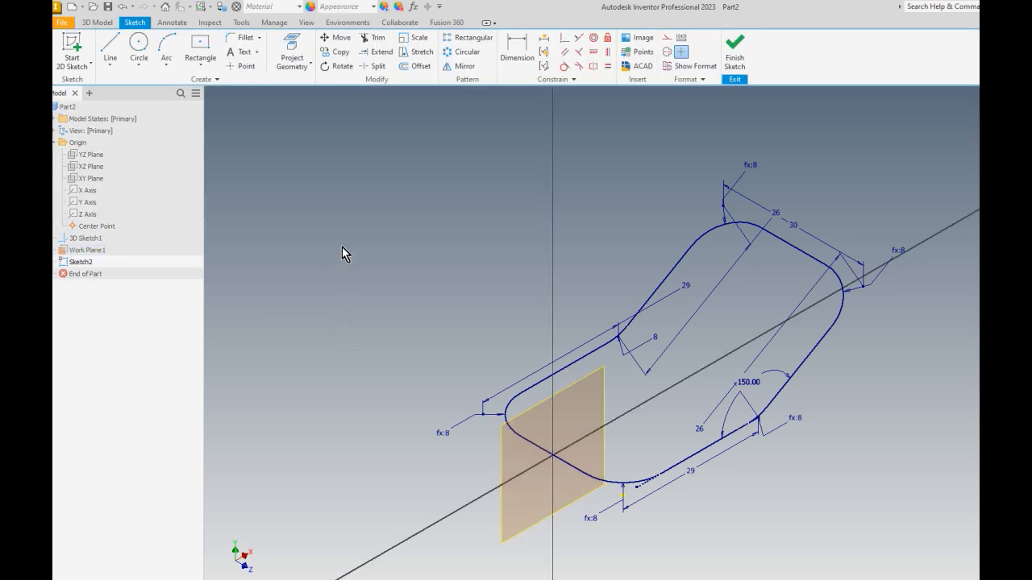
Draw a two-point center rectangle, 4 mm wide and 3 mm high, centered where the path crosses the work plane
{"action": "left_click", "coordinate": [292, 50]}
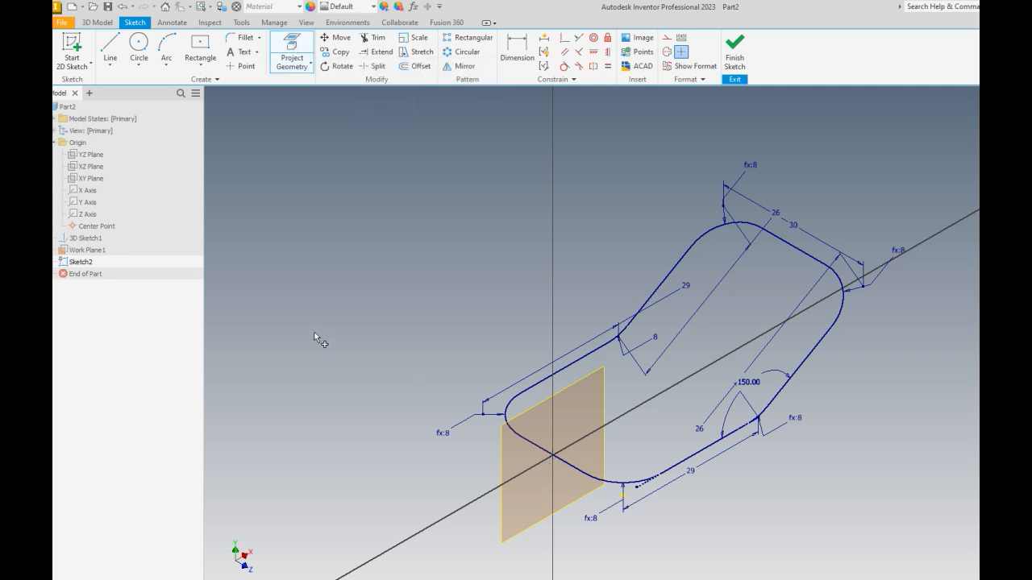
{"action": "left_click", "coordinate": [198, 71]}
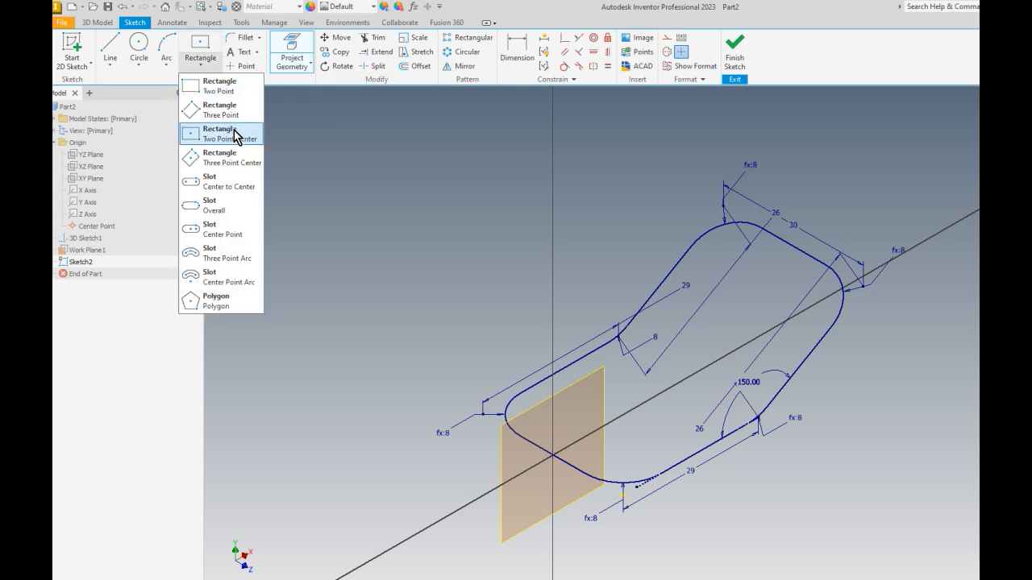
{"action": "left_click", "coordinate": [216, 137]}
{"action": "scroll", "coordinate": [577, 467], "scroll_direction": "down", "scroll_amount": 2}
{"action": "scroll", "coordinate": [559, 475], "scroll_direction": "up", "scroll_amount": 2}
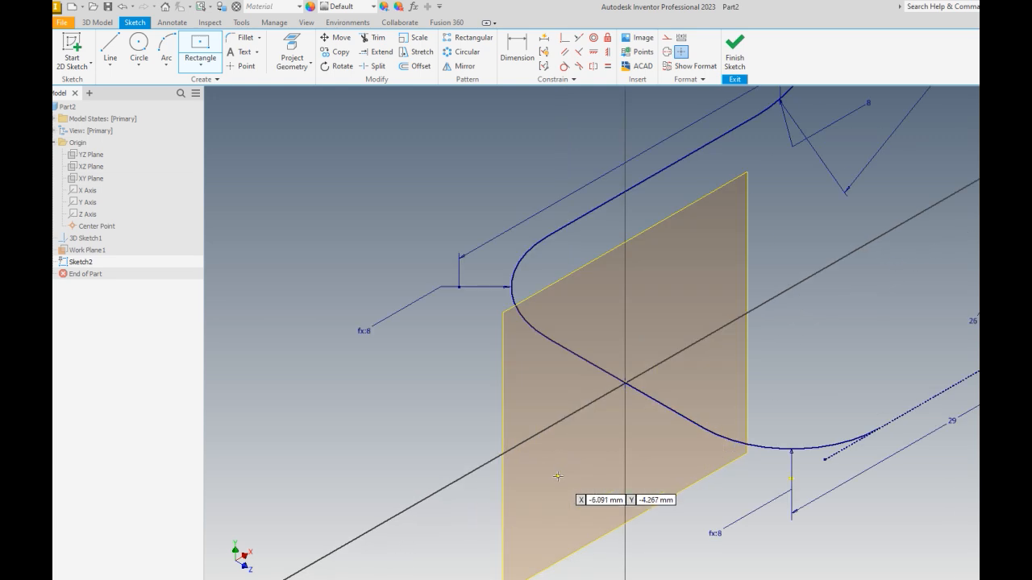
{"action": "scroll", "coordinate": [657, 389], "scroll_direction": "up", "scroll_amount": 2}
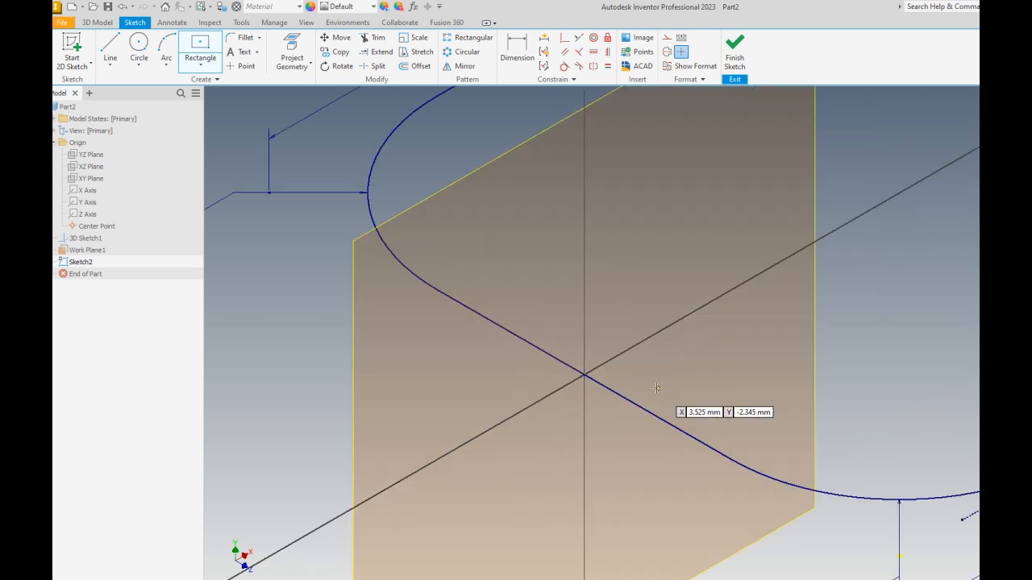
{"action": "left_click", "coordinate": [582, 374]}
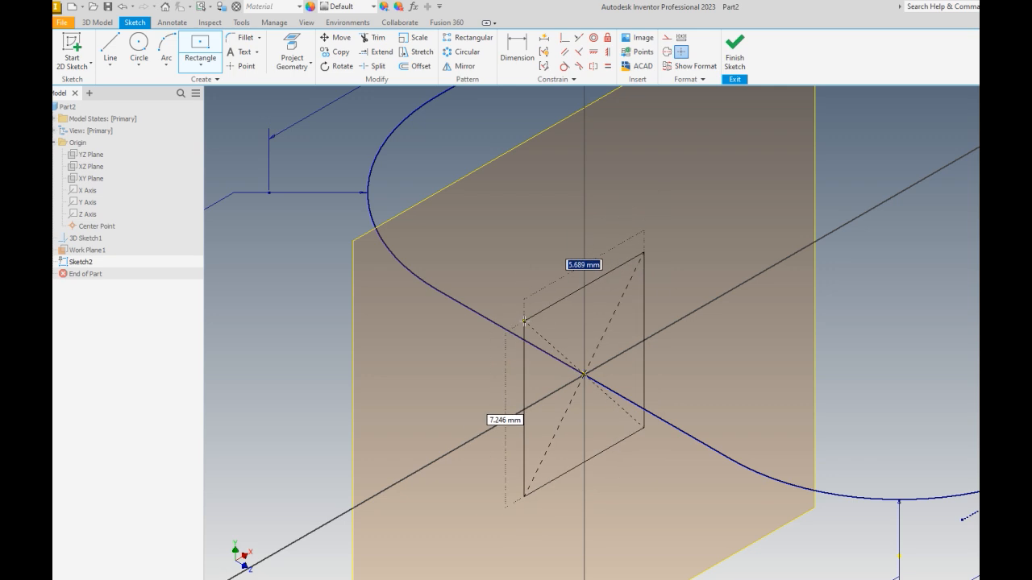
{"action": "type", "text": "4"}
{"action": "key", "text": "Tab"}
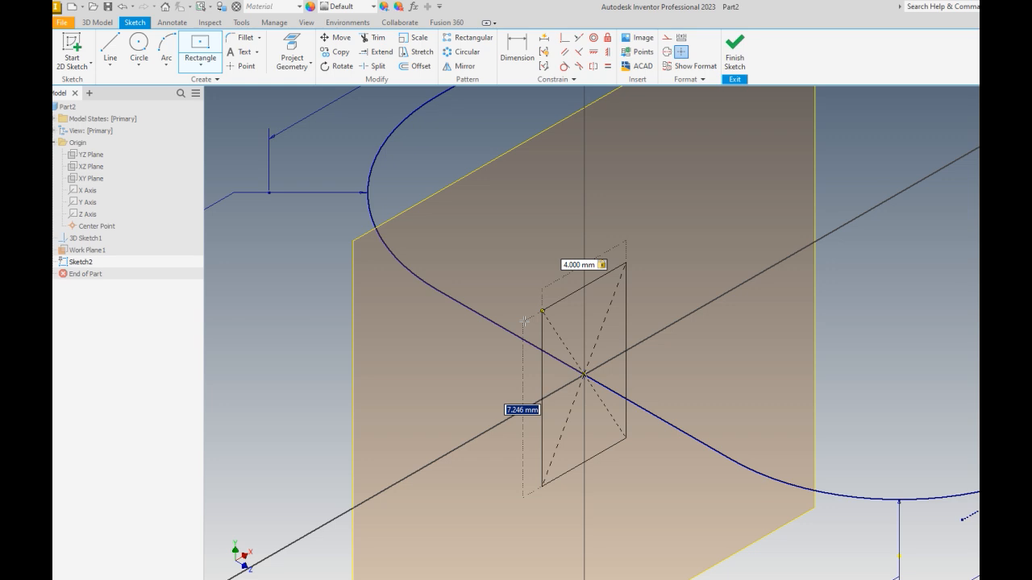
{"action": "type", "text": "3"}
{"action": "key", "text": "Return"}
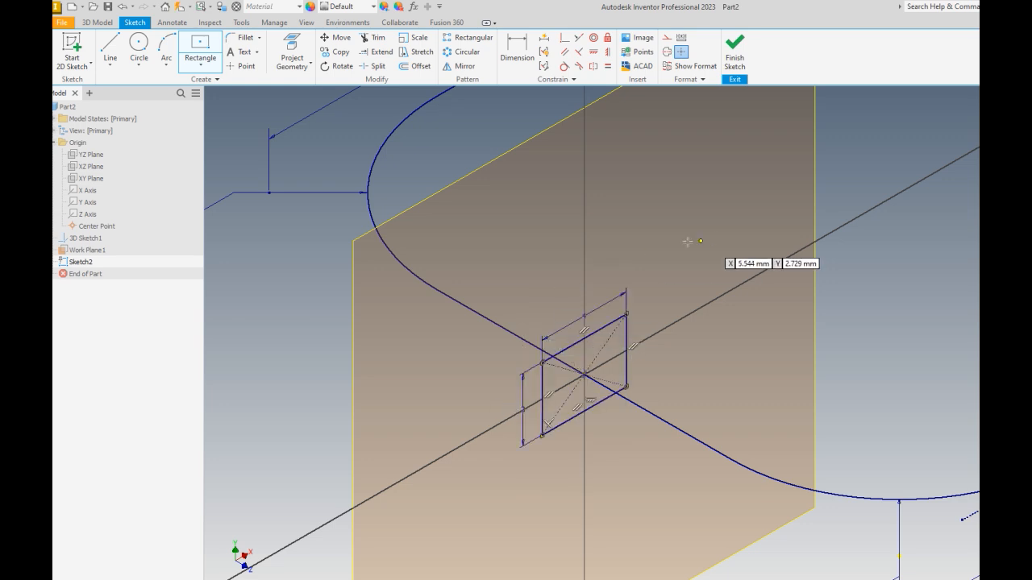
Round the first corner of the 4 by 3 mm rectangle with a 1 mm 2D fillet
{"action": "right_click", "coordinate": [304, 229]}
{"action": "left_click", "coordinate": [337, 227]}
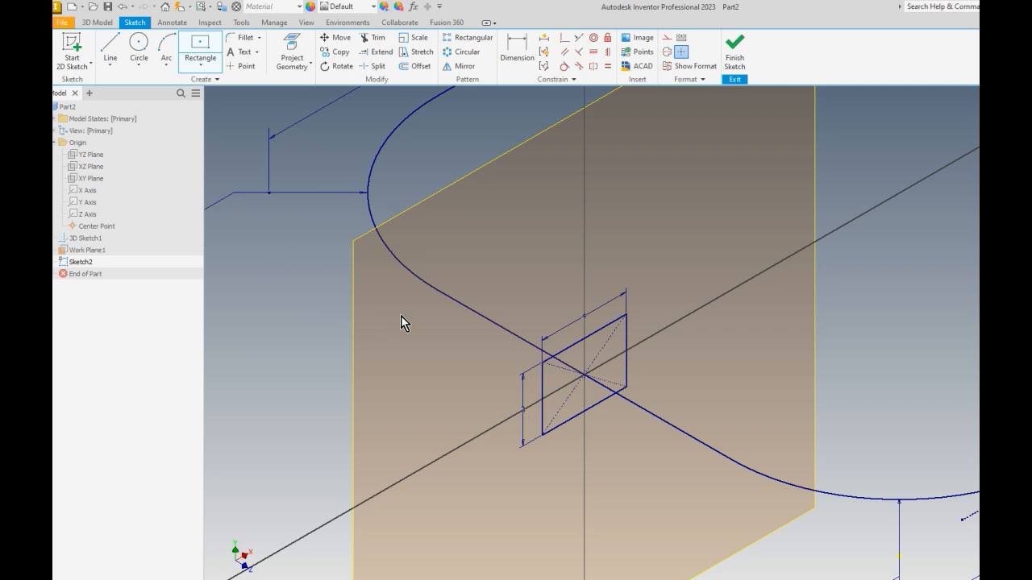
{"action": "left_click", "coordinate": [242, 43]}
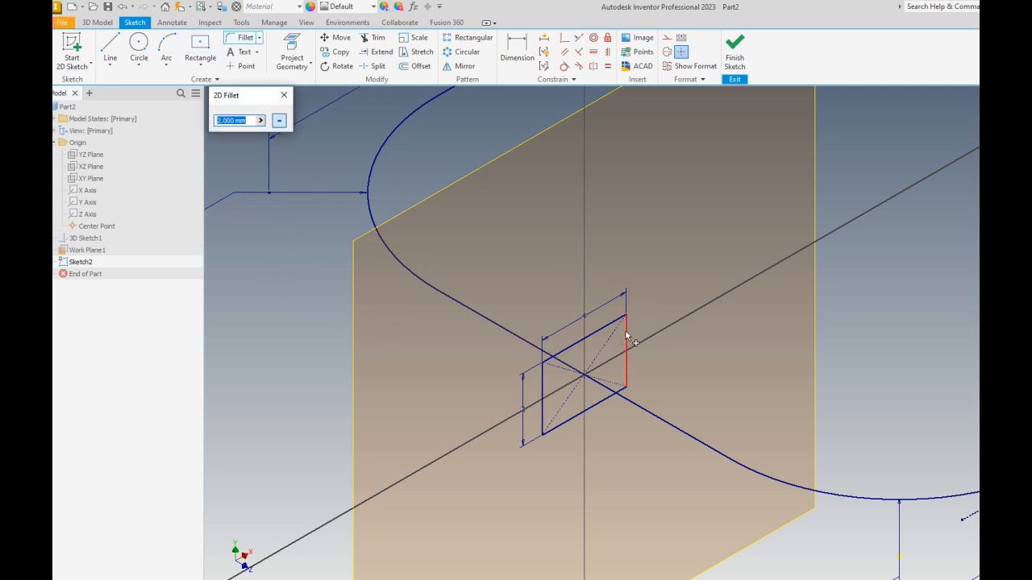
{"action": "scroll", "coordinate": [626, 331], "scroll_direction": "down", "scroll_amount": 3}
{"action": "scroll", "coordinate": [625, 331], "scroll_direction": "up", "scroll_amount": 1}
{"action": "left_click", "coordinate": [605, 305]}
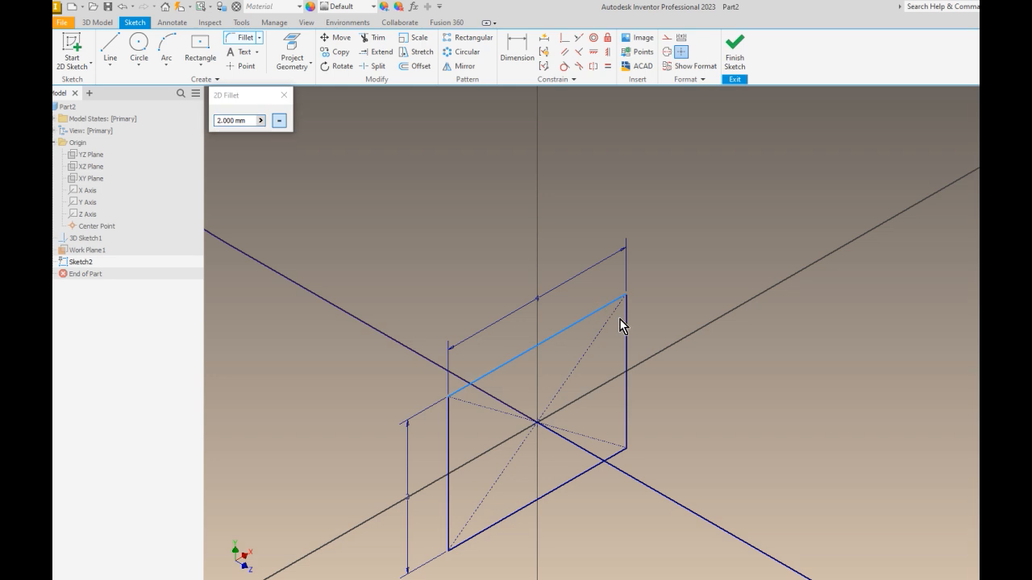
{"action": "left_click", "coordinate": [251, 121]}
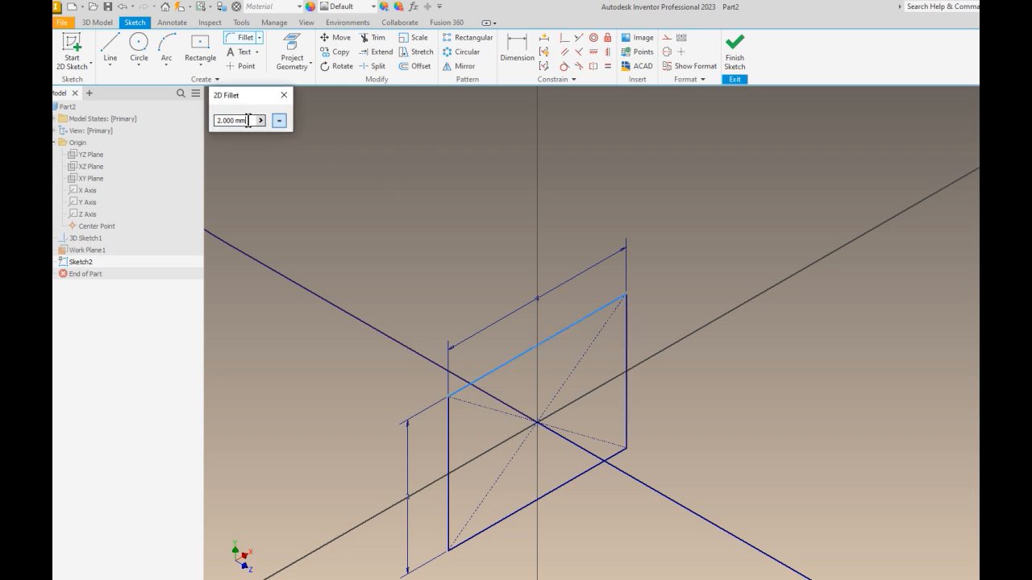
{"action": "type", "text": "1"}
{"action": "left_click", "coordinate": [627, 308]}
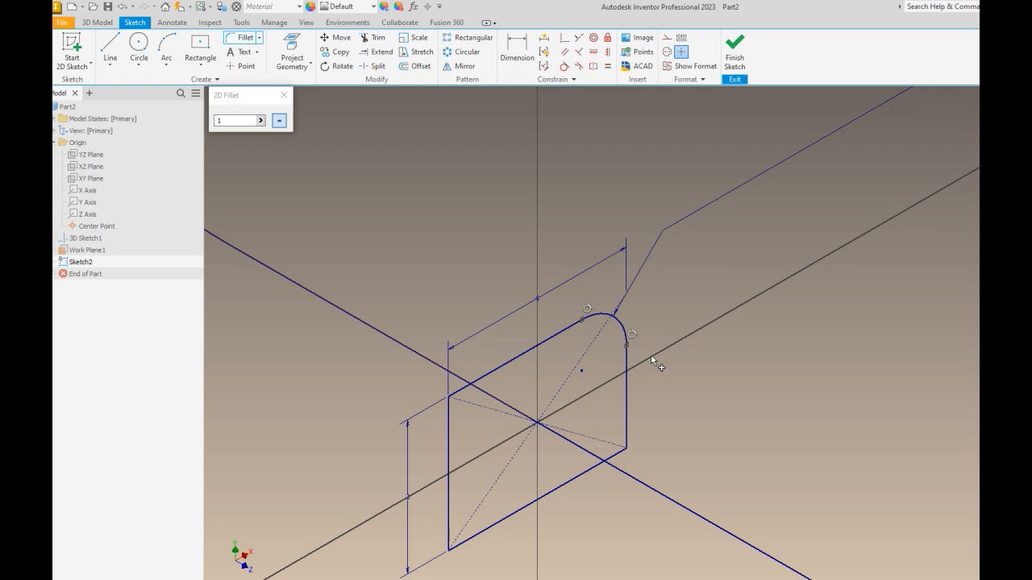
Fillet the remaining three rectangle corners with the same 1 mm radius and finish the 2D sketch
{"action": "left_click", "coordinate": [628, 432]}
{"action": "left_click", "coordinate": [610, 456]}
{"action": "left_click", "coordinate": [481, 547]}
{"action": "left_click", "coordinate": [447, 513]}
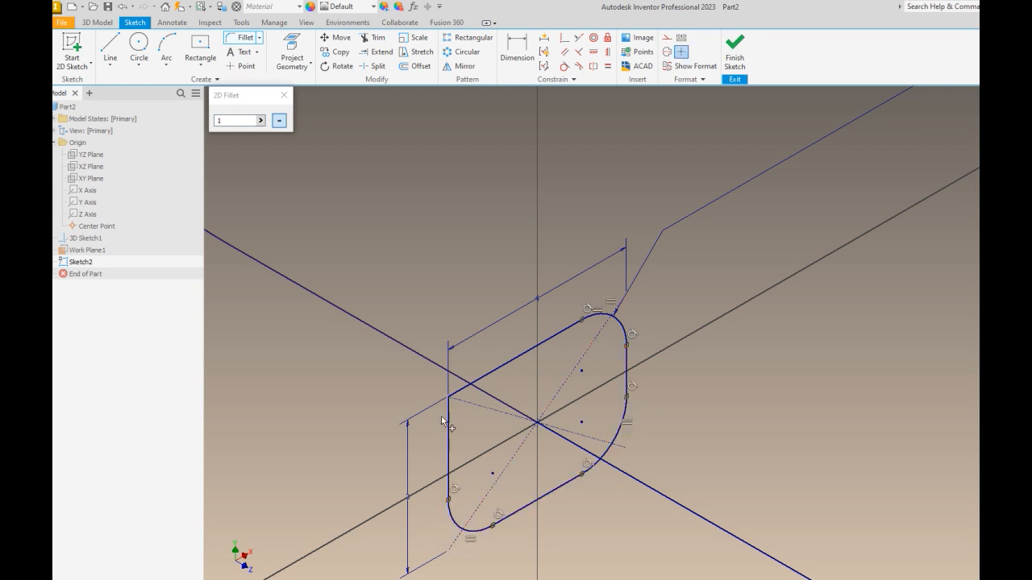
{"action": "left_click", "coordinate": [470, 383]}
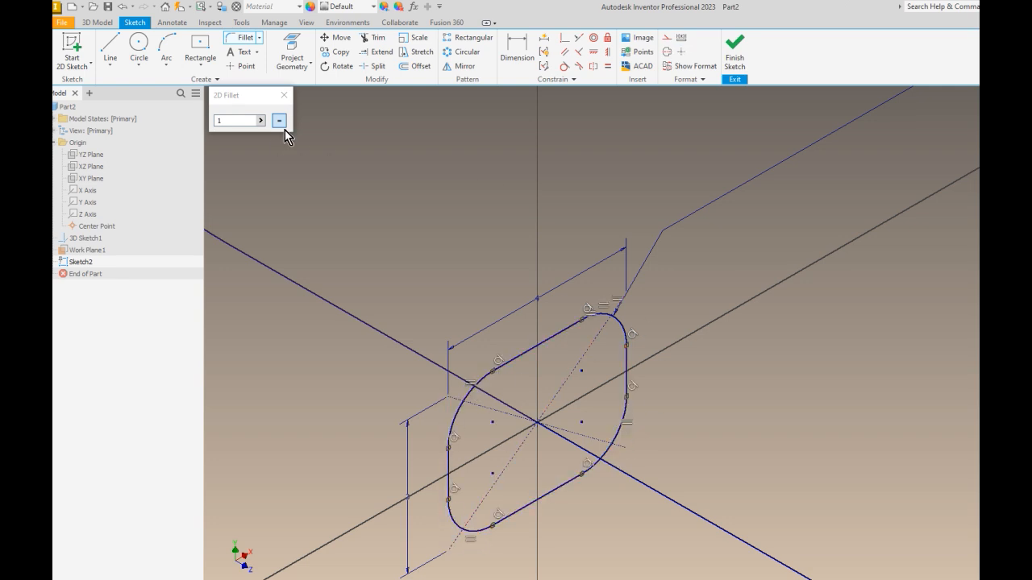
{"action": "left_click", "coordinate": [283, 95]}
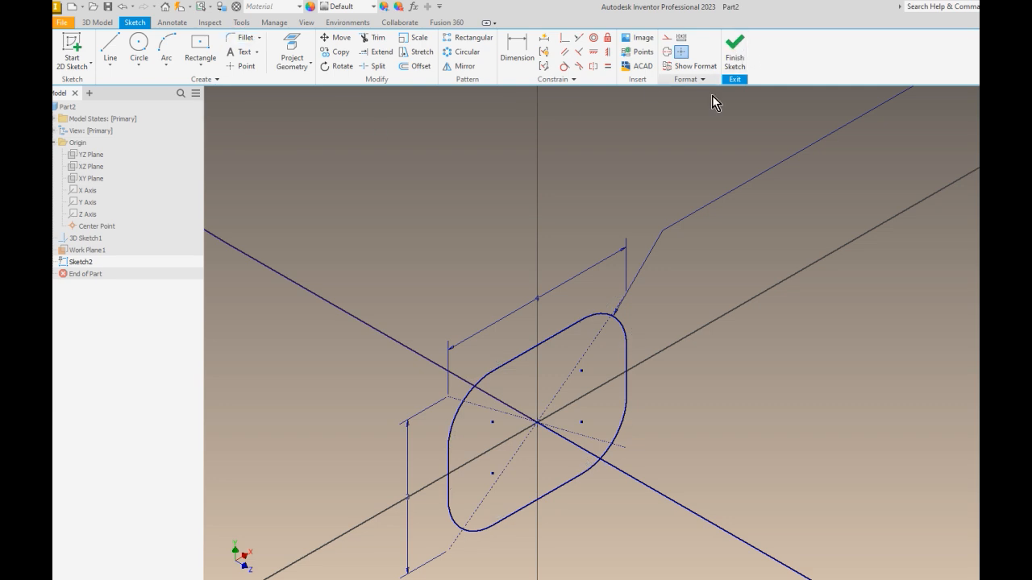
{"action": "left_click", "coordinate": [735, 52]}
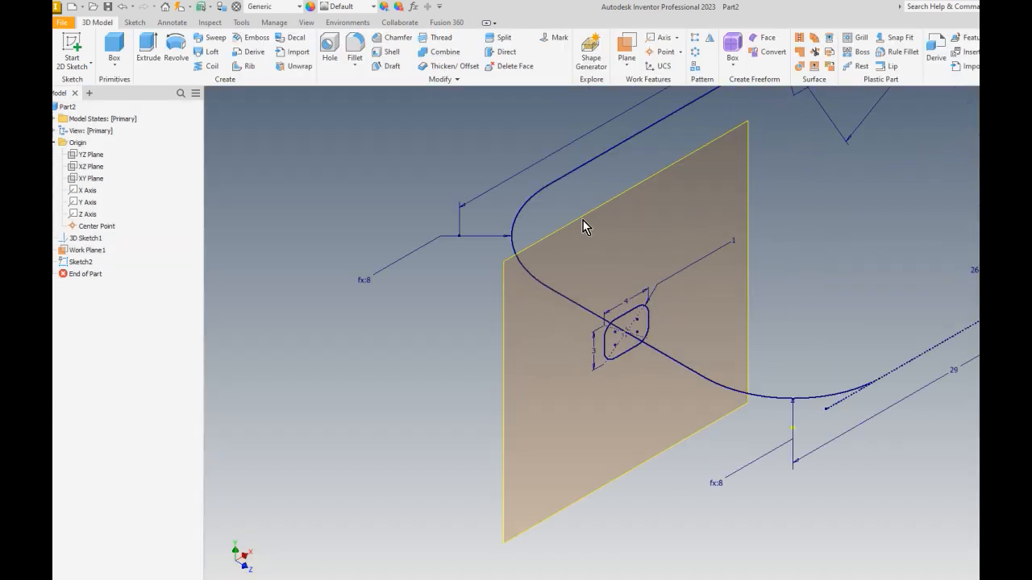
Hide the work plane that carries the profile sketch
{"action": "left_click", "coordinate": [588, 222]}
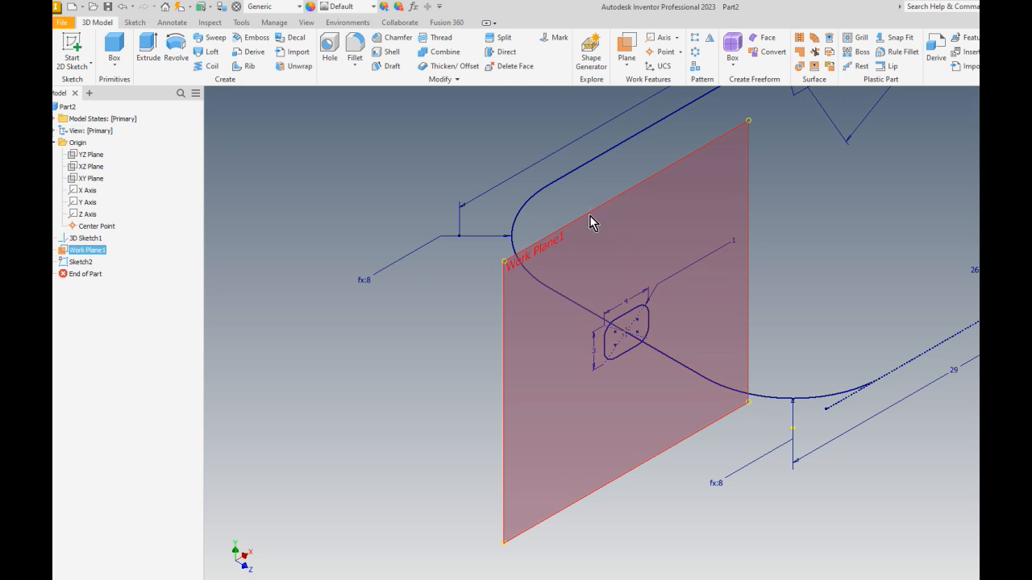
{"action": "right_click", "coordinate": [589, 215]}
{"action": "key", "text": "Escape"}
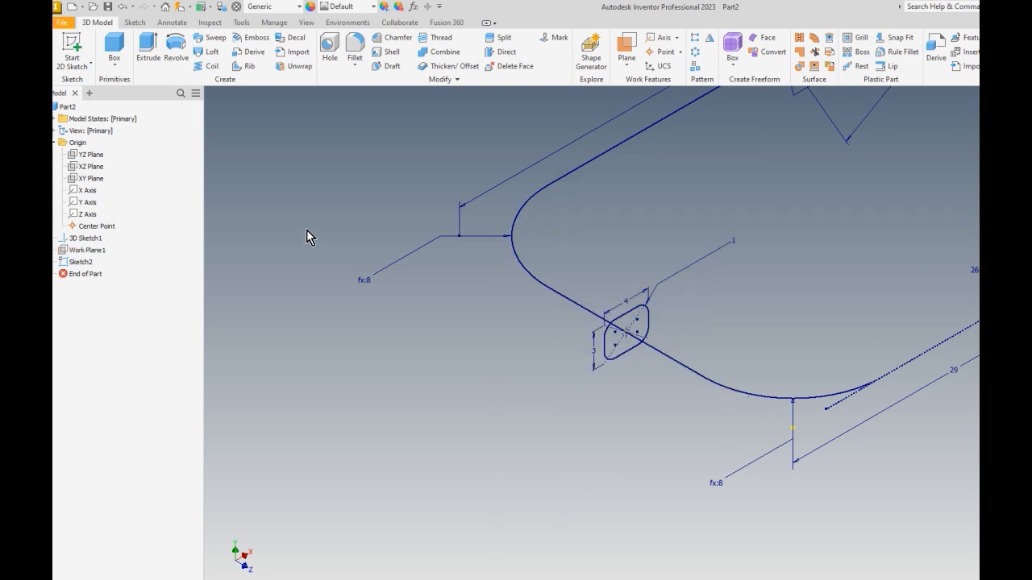
Sweep the rounded rectangular profile along the entire closed 3D sketch path as a new solid
{"action": "scroll", "coordinate": [389, 186], "scroll_direction": "down", "scroll_amount": 5}
{"action": "scroll", "coordinate": [621, 411], "scroll_direction": "up", "scroll_amount": 3}
{"action": "scroll", "coordinate": [621, 438], "scroll_direction": "down", "scroll_amount": 2}
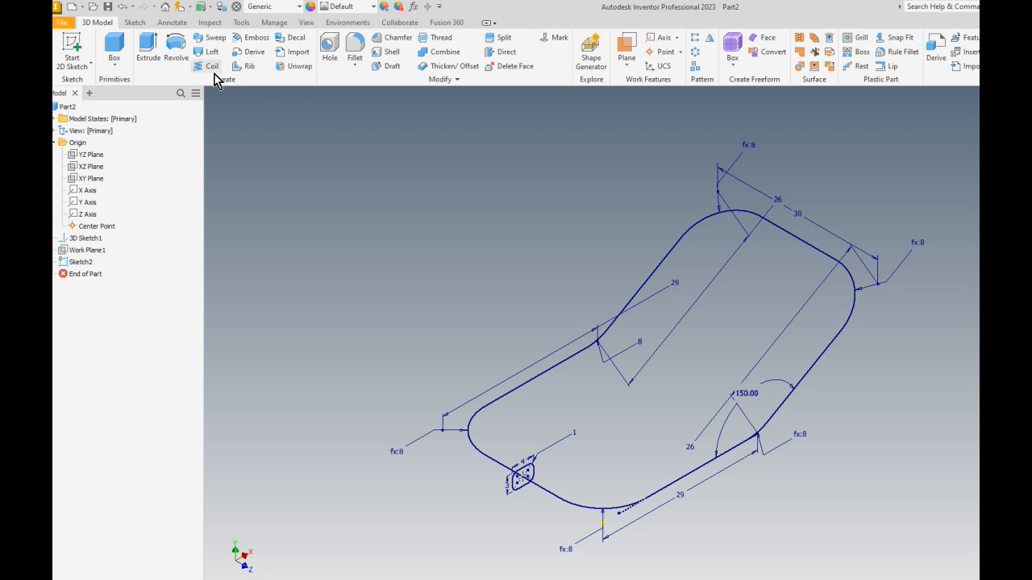
{"action": "left_click", "coordinate": [211, 37]}
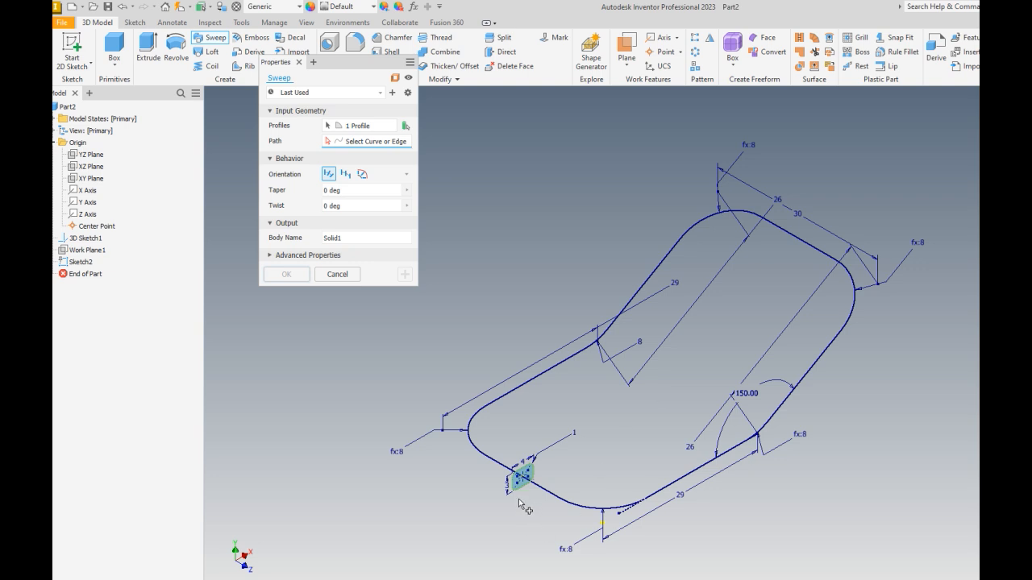
{"action": "left_click", "coordinate": [482, 456]}
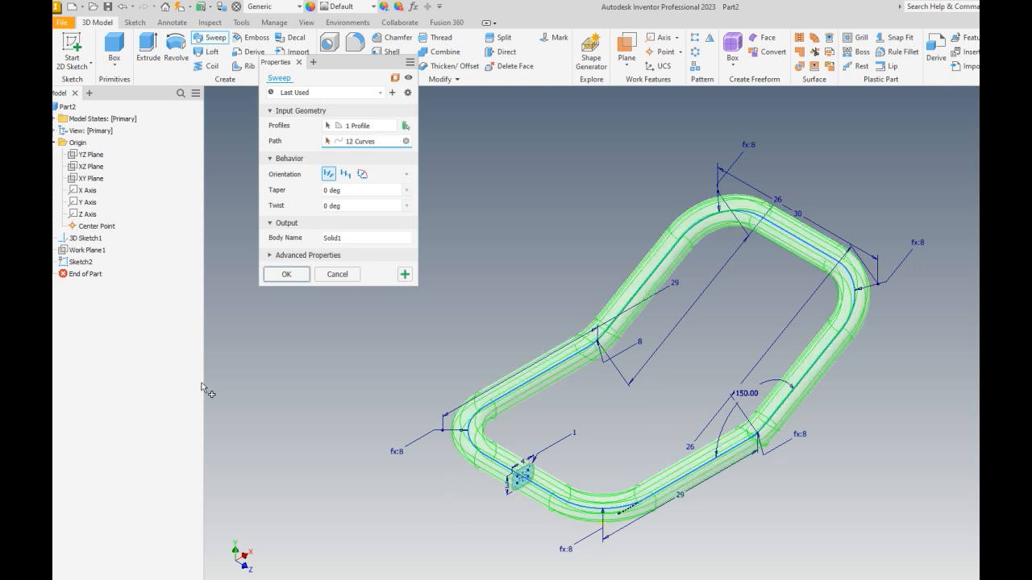
{"action": "left_click", "coordinate": [299, 275]}
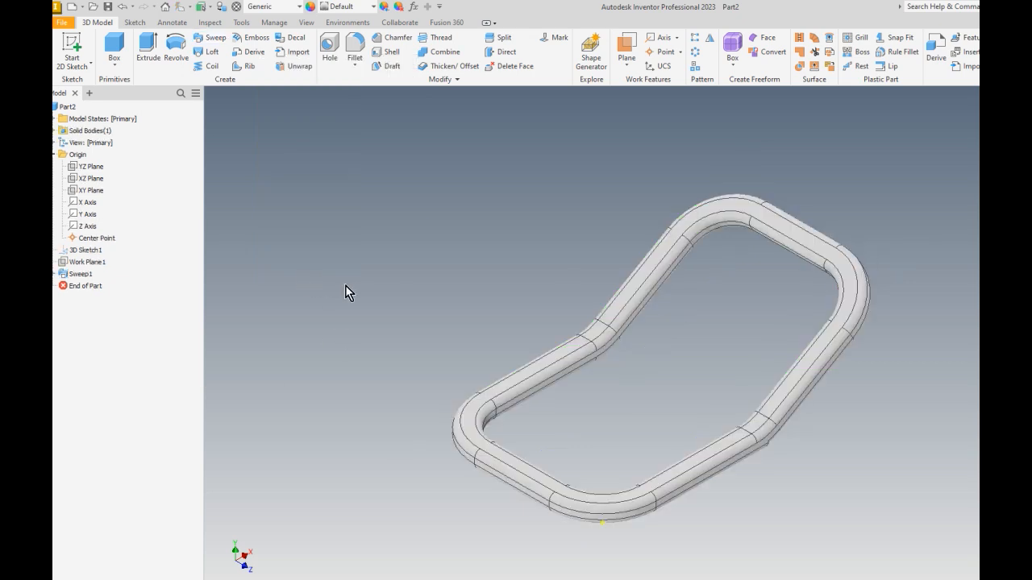
{"action": "scroll", "coordinate": [353, 285], "scroll_direction": "up", "scroll_amount": 2}
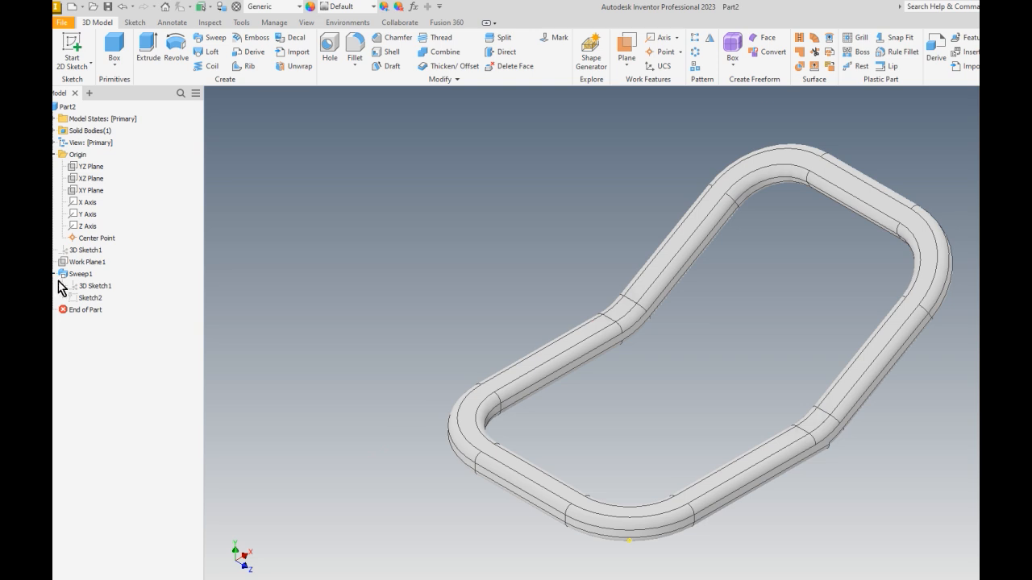
{"action": "right_click", "coordinate": [93, 287]}
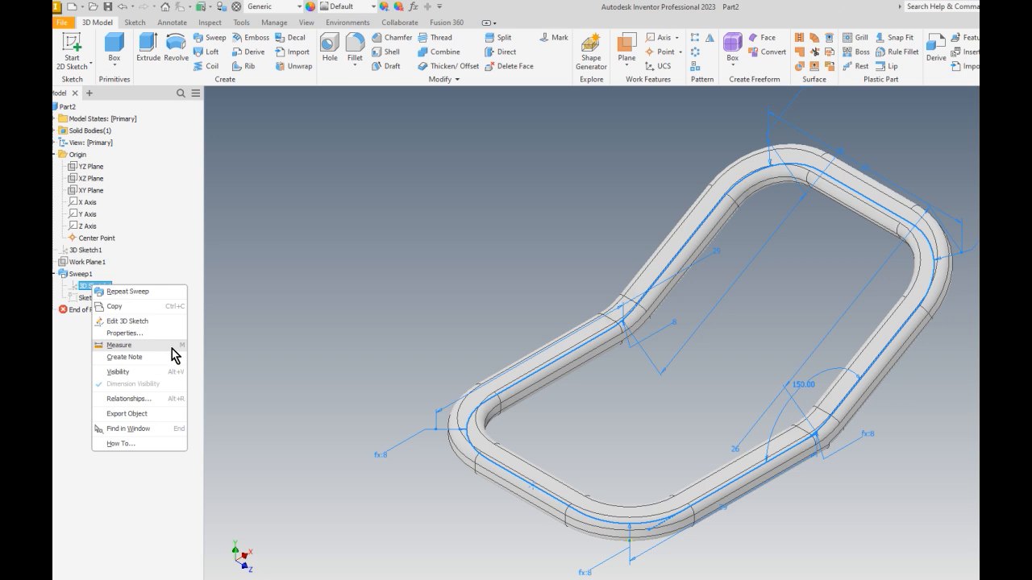
{"action": "left_click", "coordinate": [283, 345]}
{"action": "left_click", "coordinate": [283, 338]}
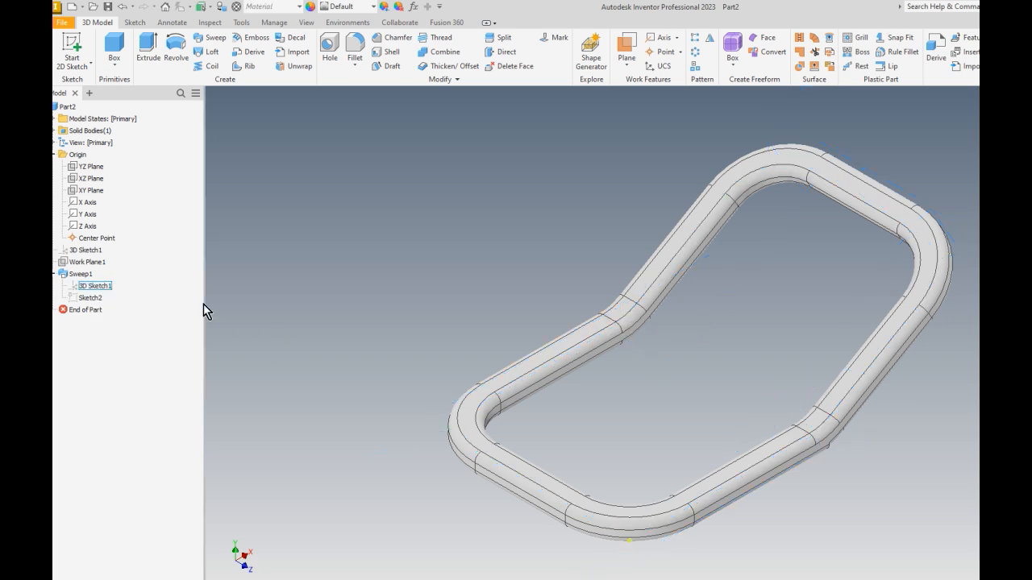
Show the dimensions of the sweep feature on the model
{"action": "right_click", "coordinate": [83, 282]}
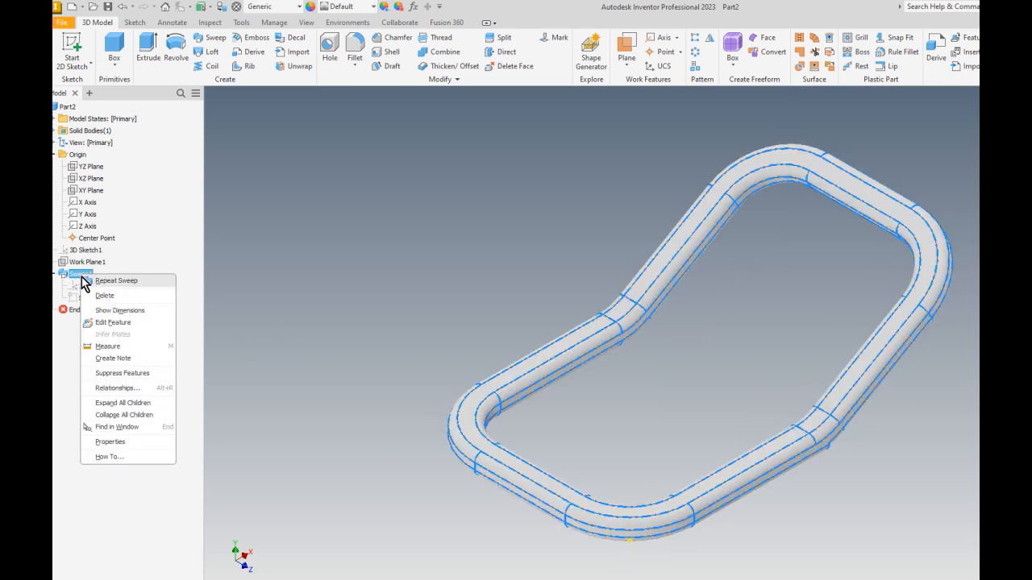
{"action": "left_click", "coordinate": [134, 313]}
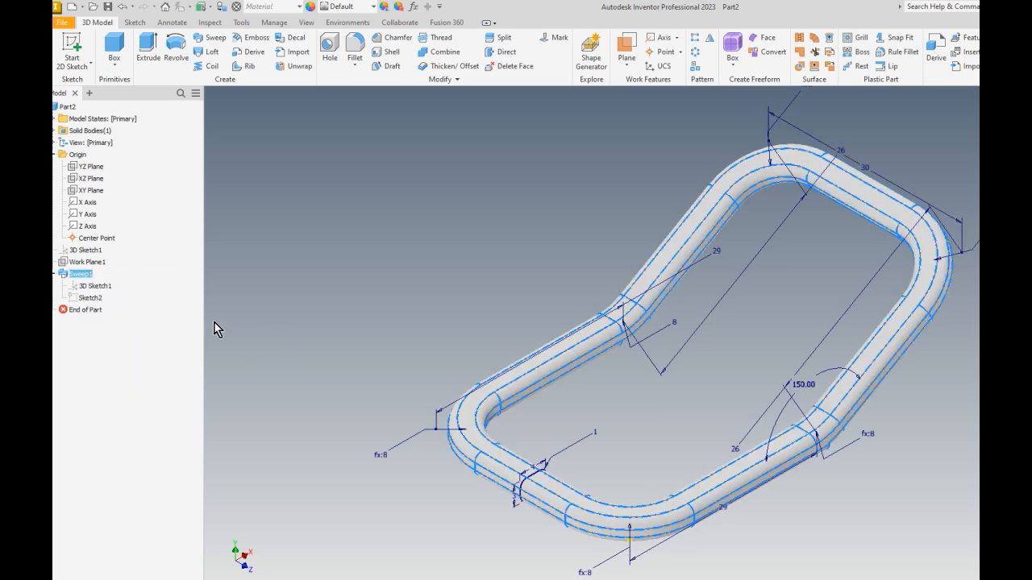
{"action": "middle_click_drag", "start_coordinate": [928, 440], "coordinate": [894, 448]}
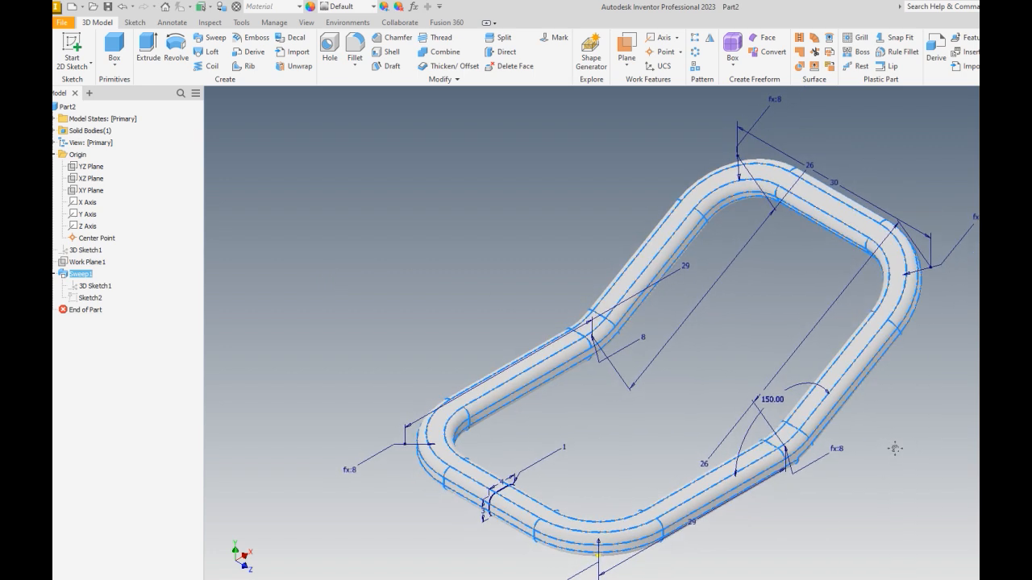
Try to set the 150° bend angle of the frame to 90° directly on the model
{"action": "double_click", "coordinate": [774, 403]}
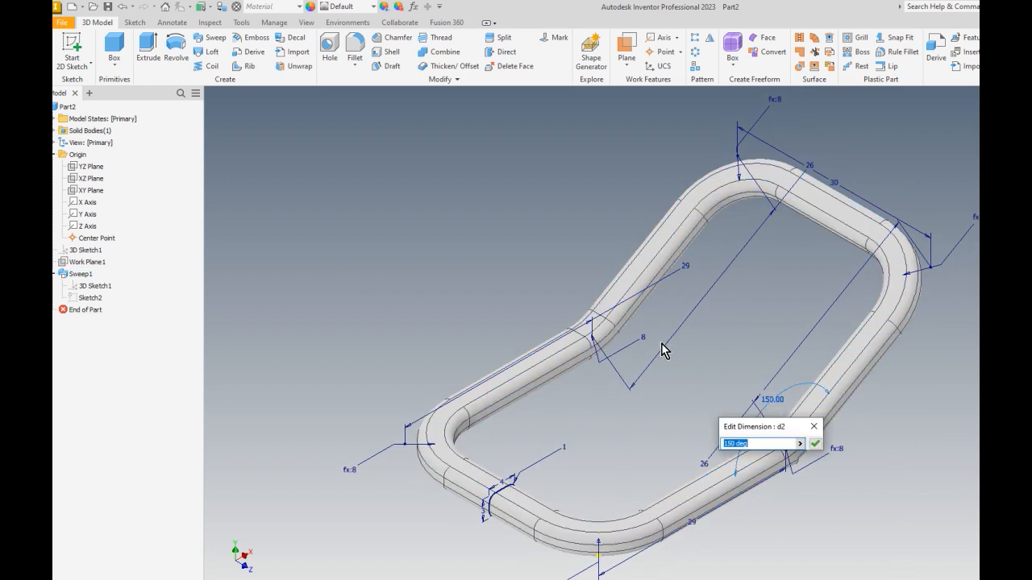
{"action": "type", "text": "90"}
{"action": "key", "text": "Return"}
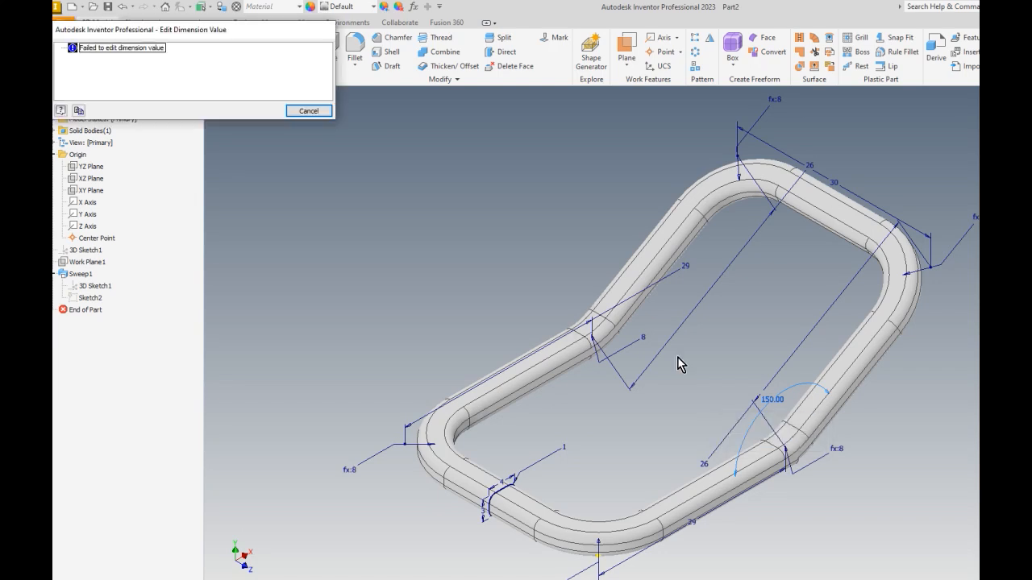
{"action": "left_click", "coordinate": [308, 112]}
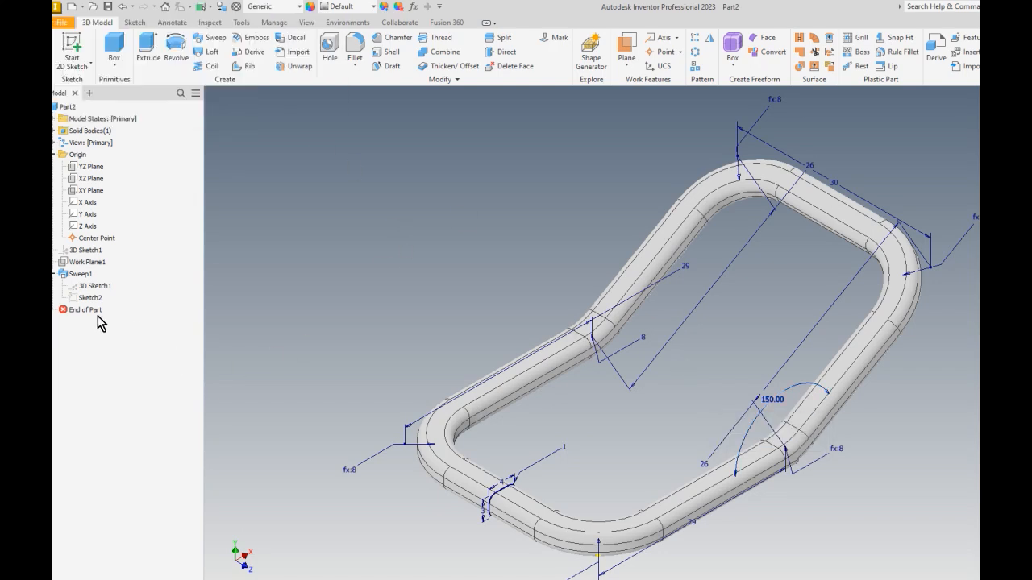
Open the sweep's 3D sketch for editing and try to set the 150° bend angle to 120°
{"action": "right_click", "coordinate": [97, 294]}
{"action": "left_click", "coordinate": [145, 334]}
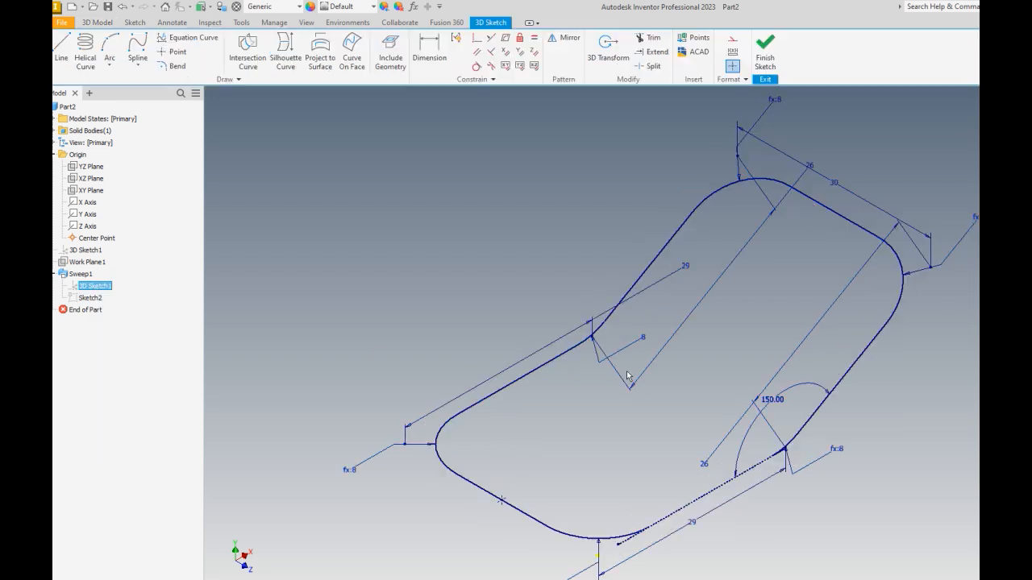
{"action": "double_click", "coordinate": [774, 401]}
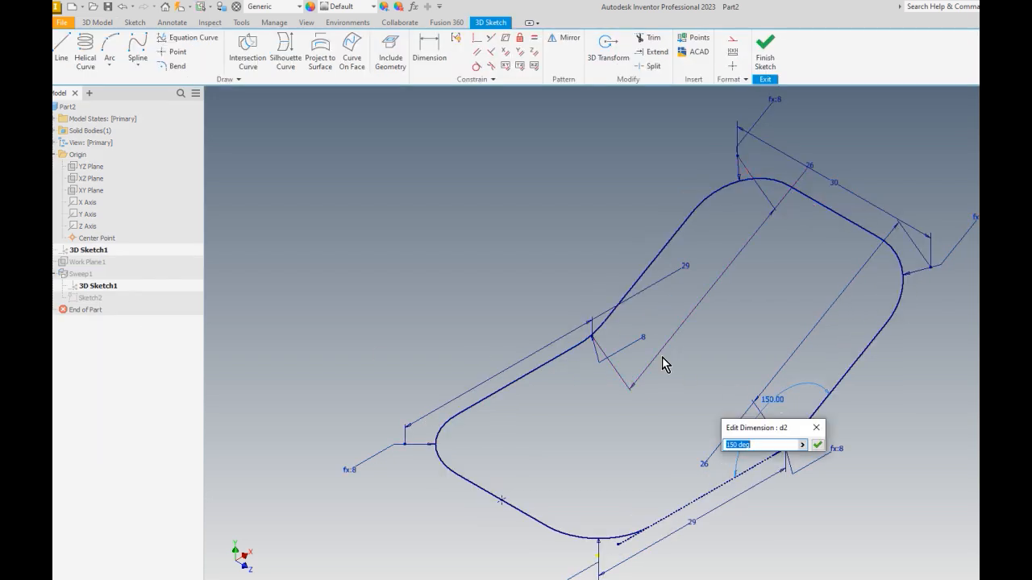
{"action": "type", "text": "9"}
{"action": "key", "text": "BackSpace"}
{"action": "type", "text": "120"}
{"action": "key", "text": "Return"}
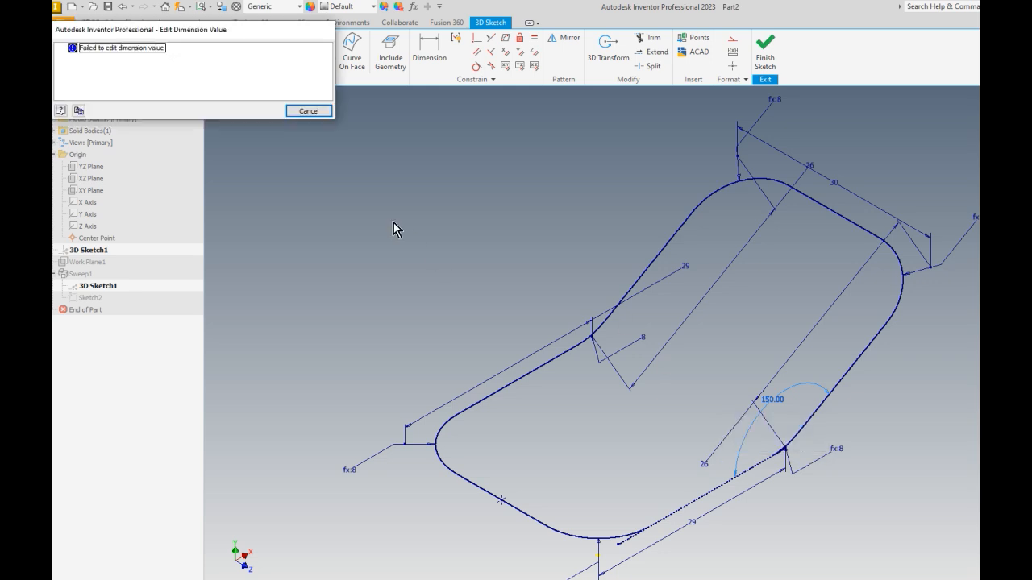
{"action": "left_click", "coordinate": [311, 112]}
Delete the 150° angle dimension and pull the short line at the raised end slightly to test the path's freedom
{"action": "scroll", "coordinate": [748, 430], "scroll_direction": "up", "scroll_amount": 3}
{"action": "scroll", "coordinate": [799, 386], "scroll_direction": "down", "scroll_amount": 3}
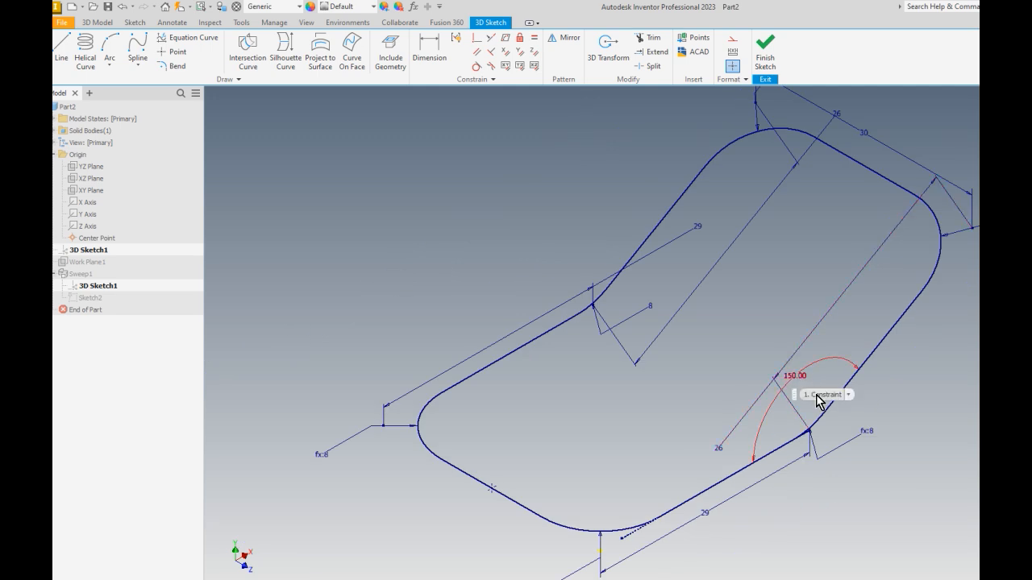
{"action": "right_click", "coordinate": [798, 374]}
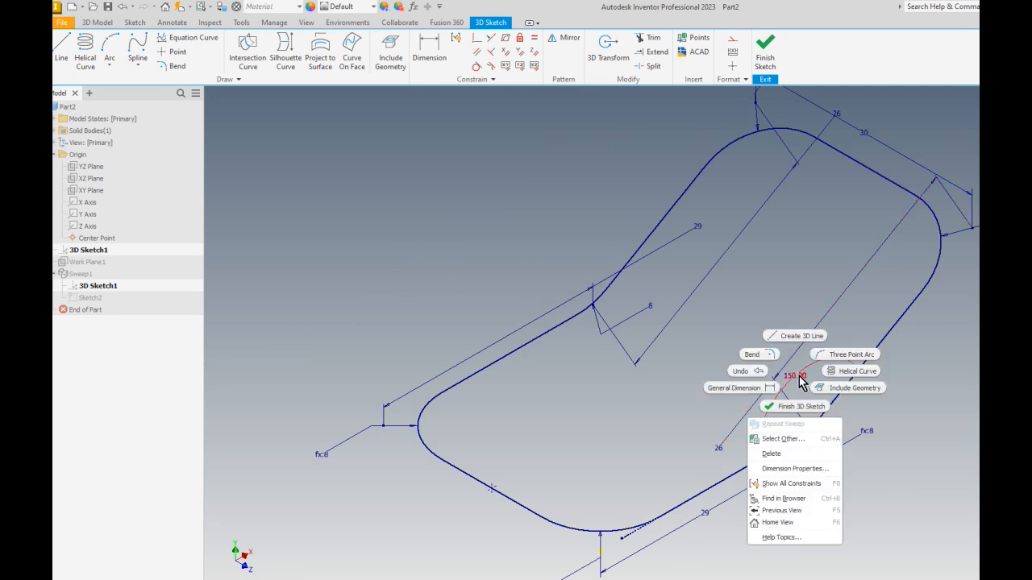
{"action": "left_click", "coordinate": [771, 453]}
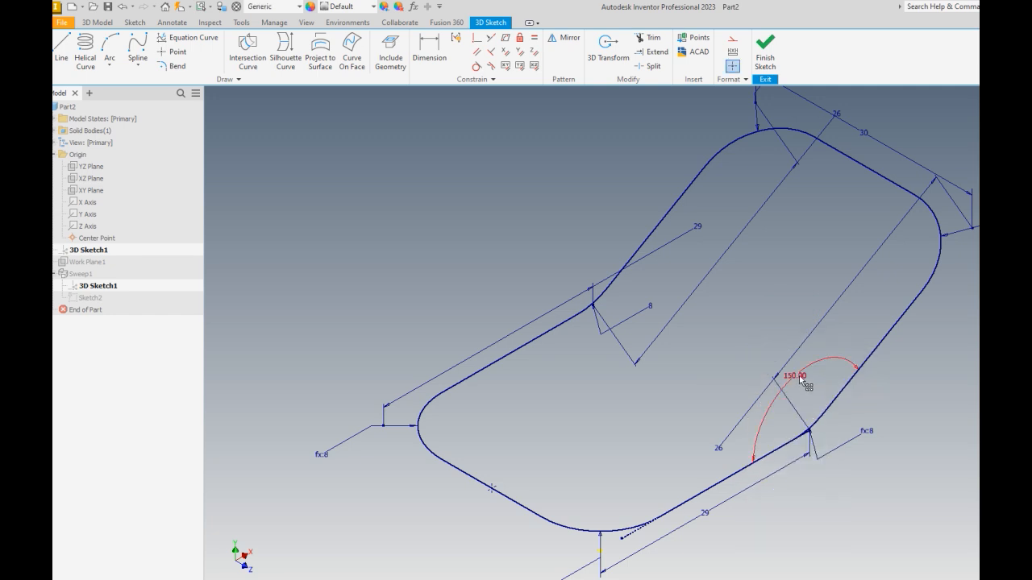
{"action": "right_click", "coordinate": [801, 381]}
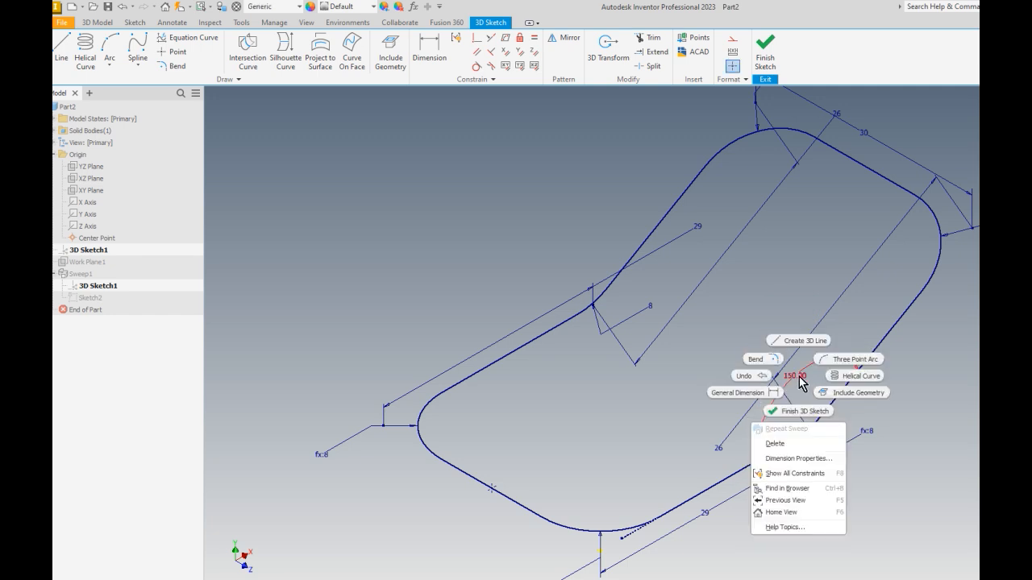
{"action": "left_click", "coordinate": [786, 444]}
{"action": "mouse_move", "coordinate": [853, 162]}
{"action": "left_mouse_down"}
{"action": "mouse_move", "coordinate": [826, 165]}
{"action": "mouse_move", "coordinate": [842, 176]}
{"action": "mouse_move", "coordinate": [801, 191]}
{"action": "mouse_move", "coordinate": [834, 194]}
{"action": "left_mouse_up"}
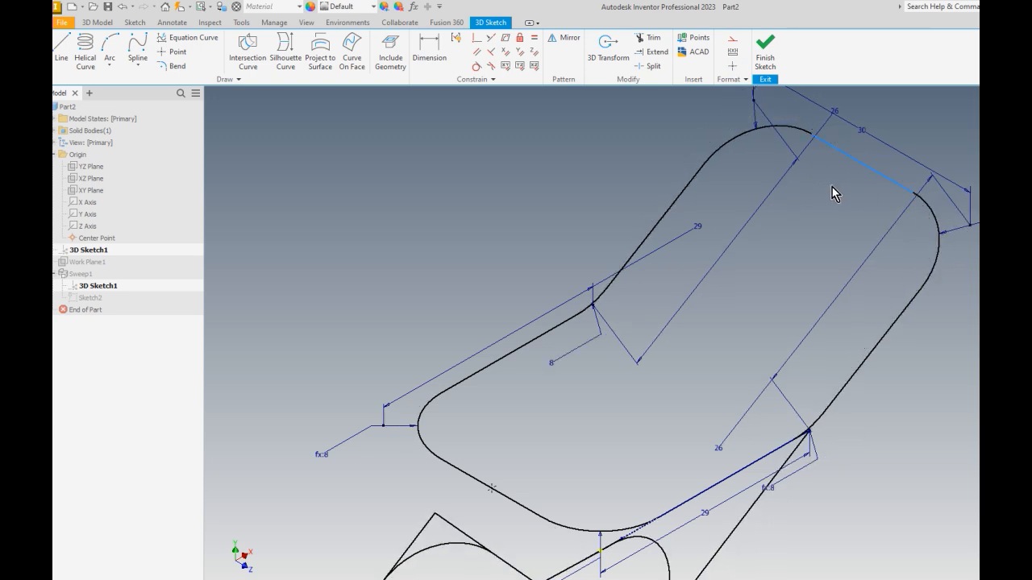
{"action": "left_click", "coordinate": [266, 110]}
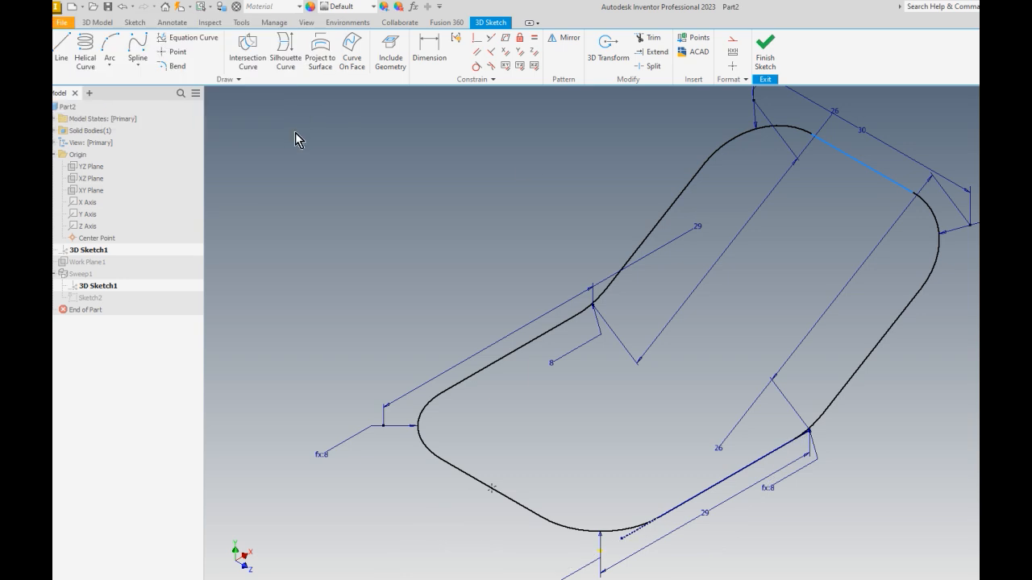
Dimension the angle between the lower and raised side lines of the 3D path and set it to 135°
{"action": "left_click", "coordinate": [429, 49]}
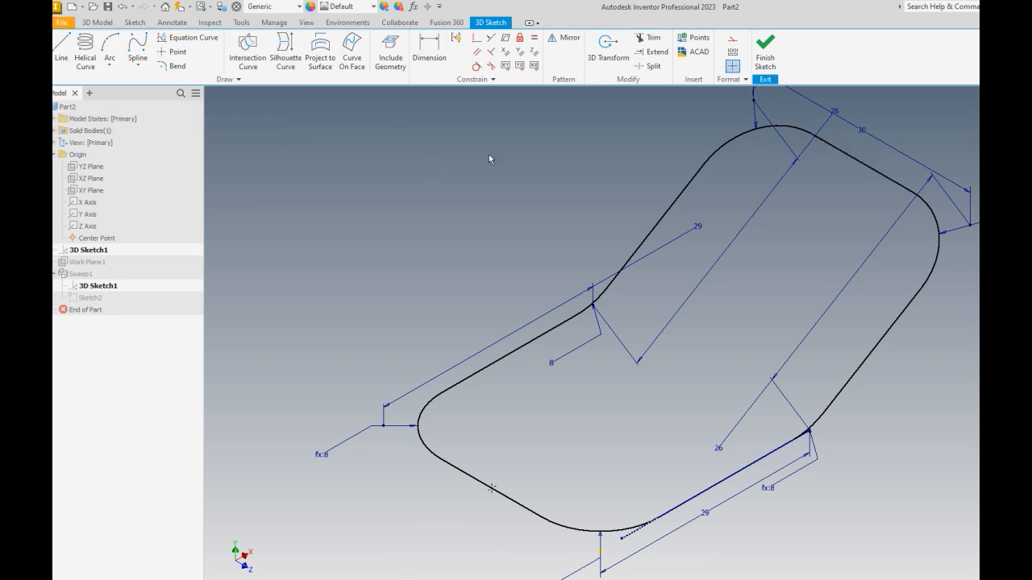
{"action": "left_click", "coordinate": [529, 344]}
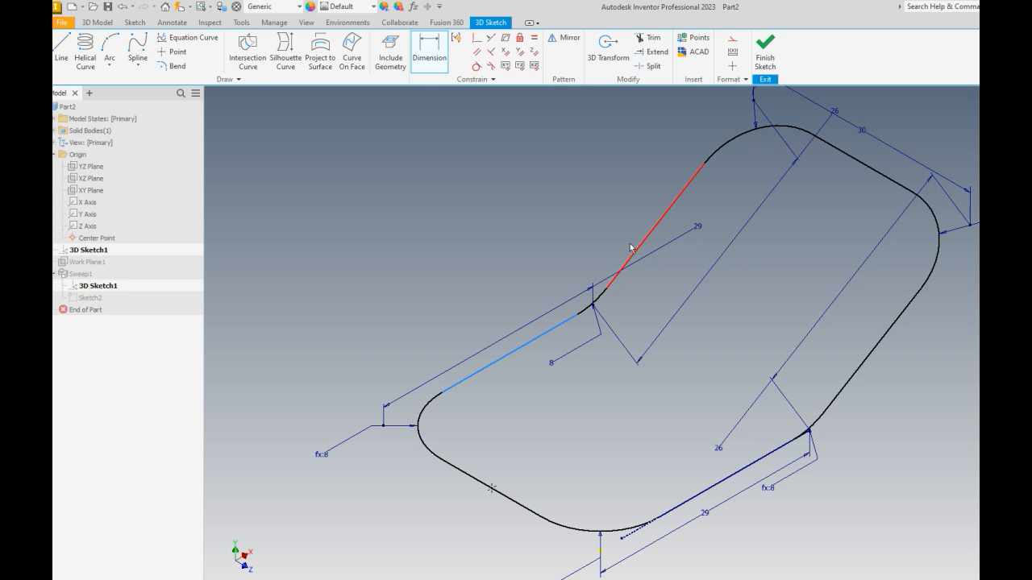
{"action": "left_click", "coordinate": [631, 248]}
{"action": "left_click", "coordinate": [577, 247]}
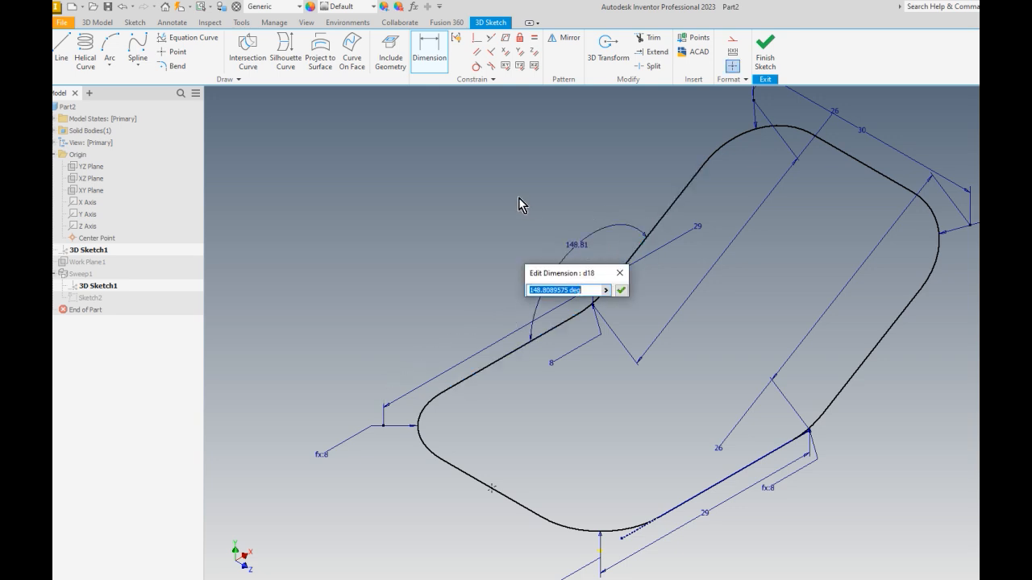
{"action": "type", "text": "135"}
{"action": "key", "text": "Return"}
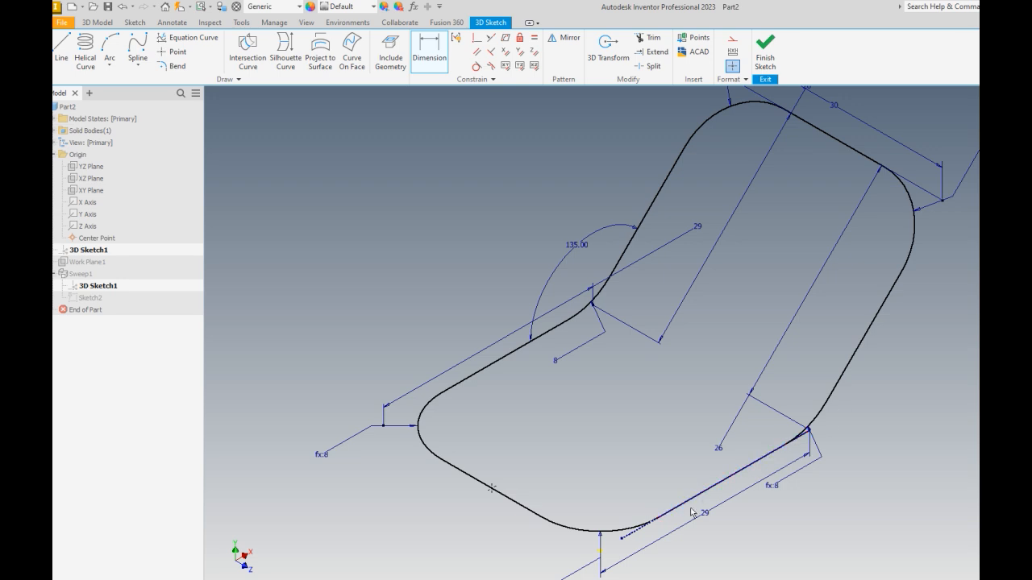
Reopen the bend angle dimension, accept its current value, and finish the 3D sketch
{"action": "double_click", "coordinate": [581, 247]}
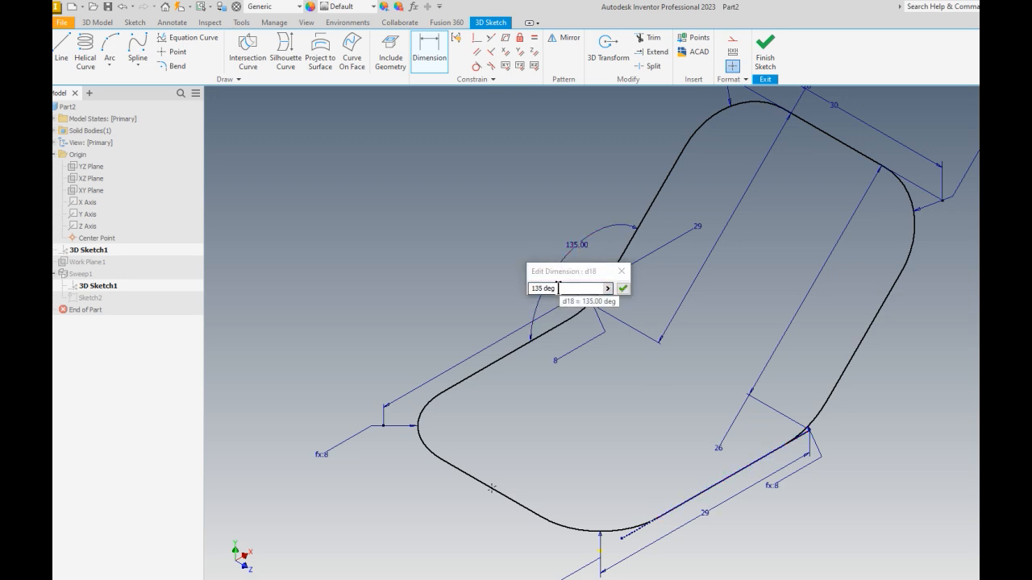
{"action": "left_click_drag", "start_coordinate": [559, 288], "coordinate": [422, 221]}
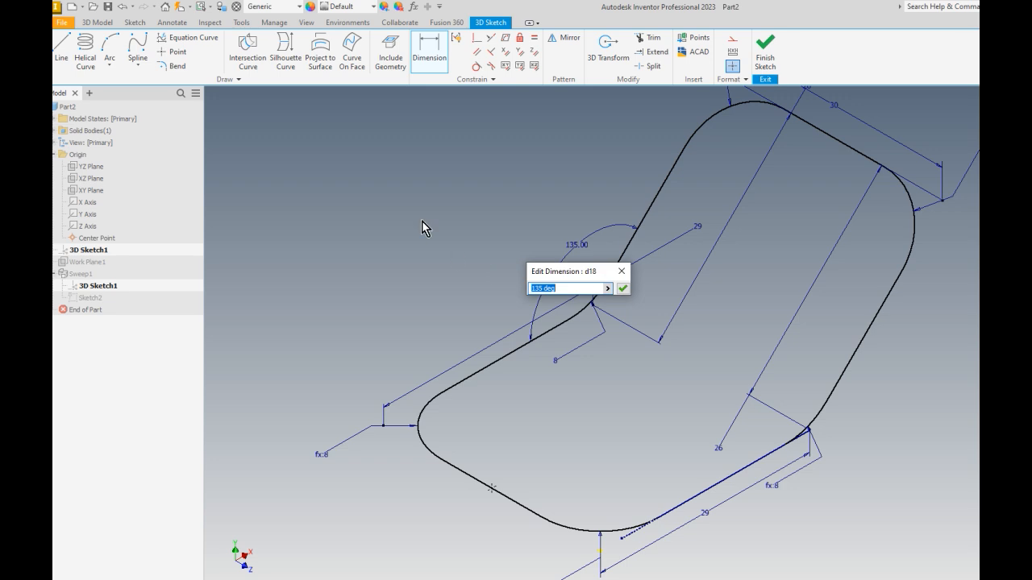
{"action": "left_click", "coordinate": [625, 290]}
{"action": "left_click", "coordinate": [765, 50]}
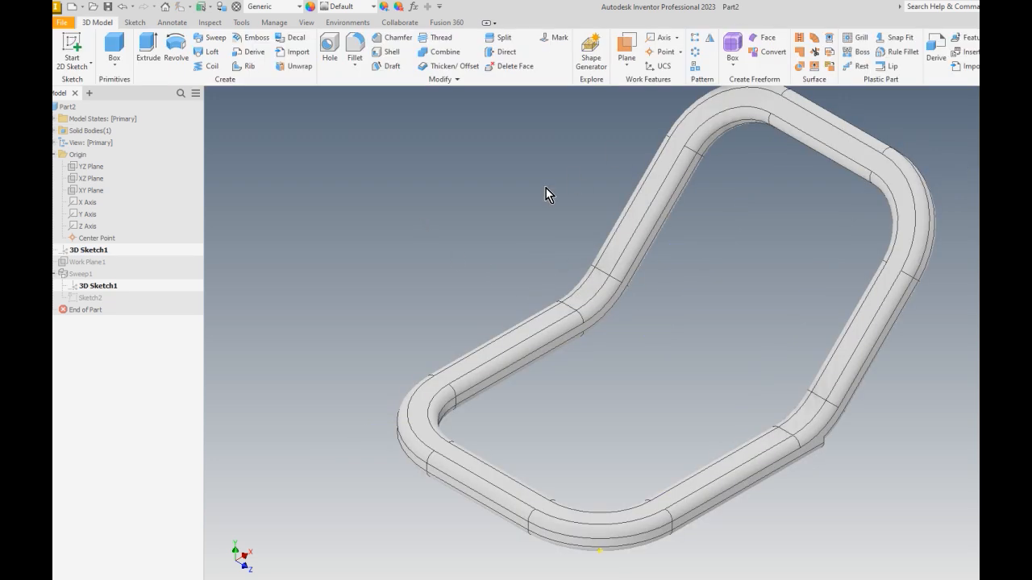
Show the dimensions of the sweep feature on the model again
{"action": "left_click", "coordinate": [78, 276]}
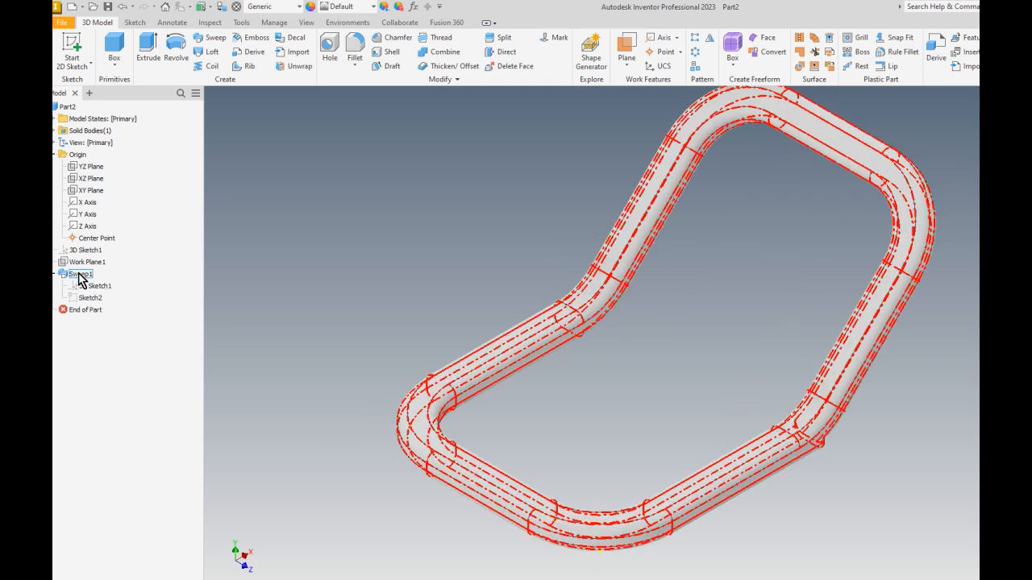
{"action": "right_click", "coordinate": [81, 279]}
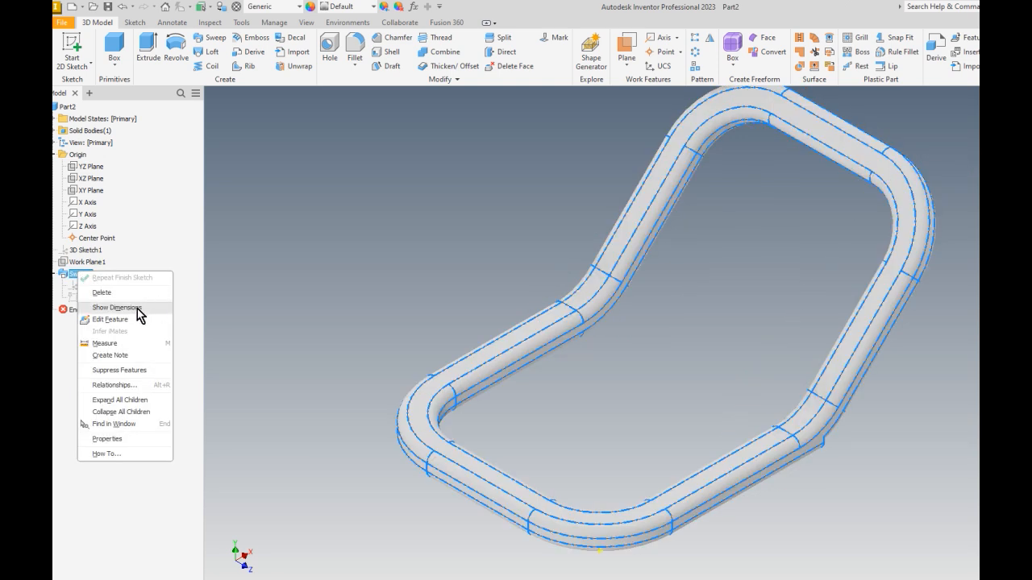
{"action": "left_click", "coordinate": [137, 308]}
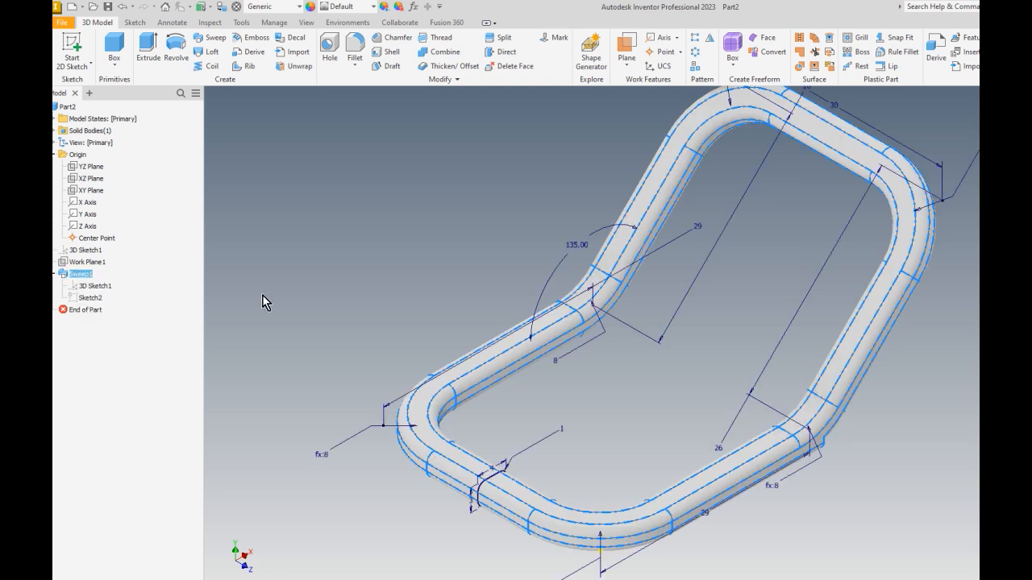
Set the frame's bend angle to 90° directly on the model and update the part
{"action": "double_click", "coordinate": [577, 241]}
{"action": "type", "text": "90"}
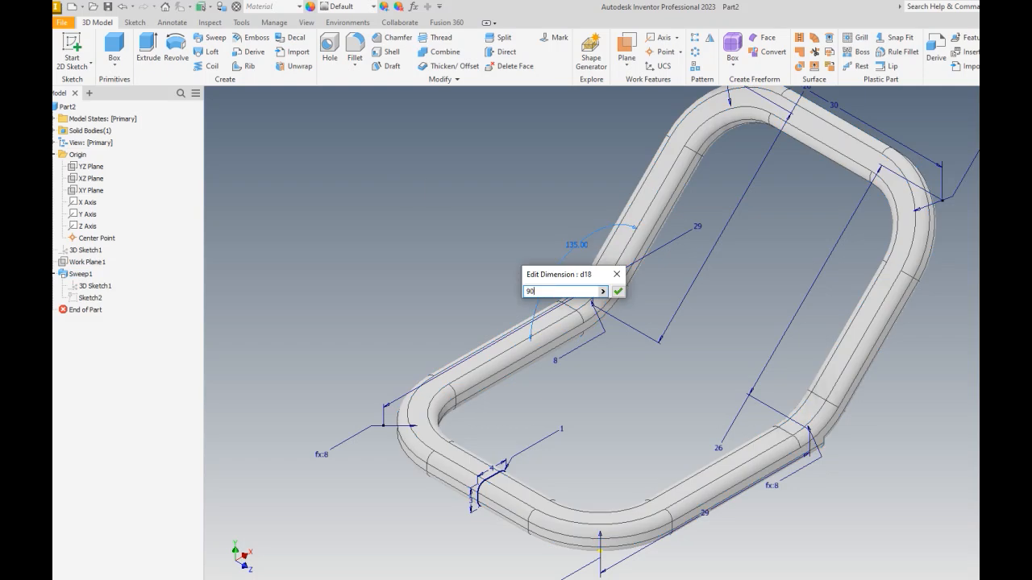
{"action": "key", "text": "Return"}
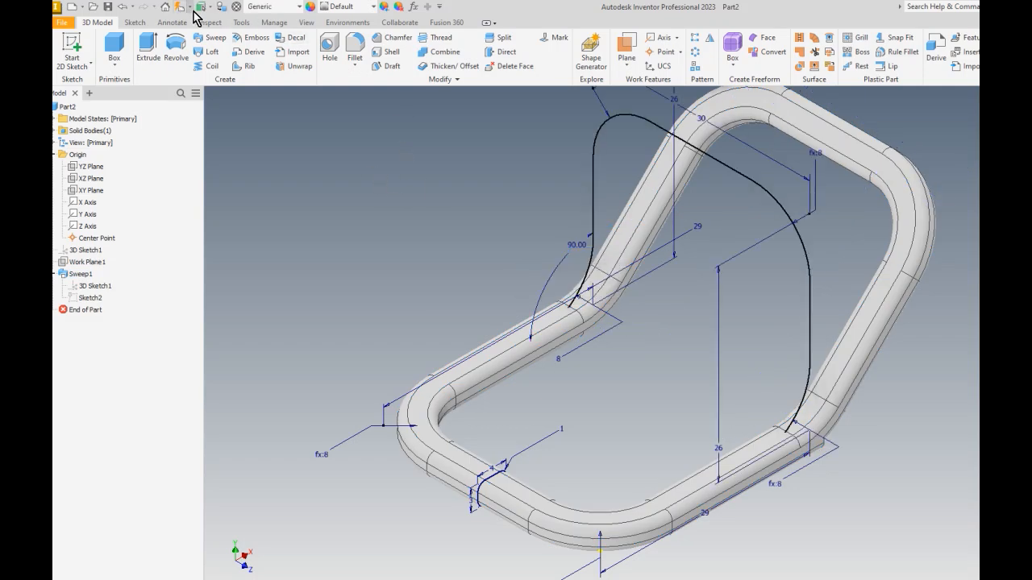
{"action": "right_click", "coordinate": [344, 202]}
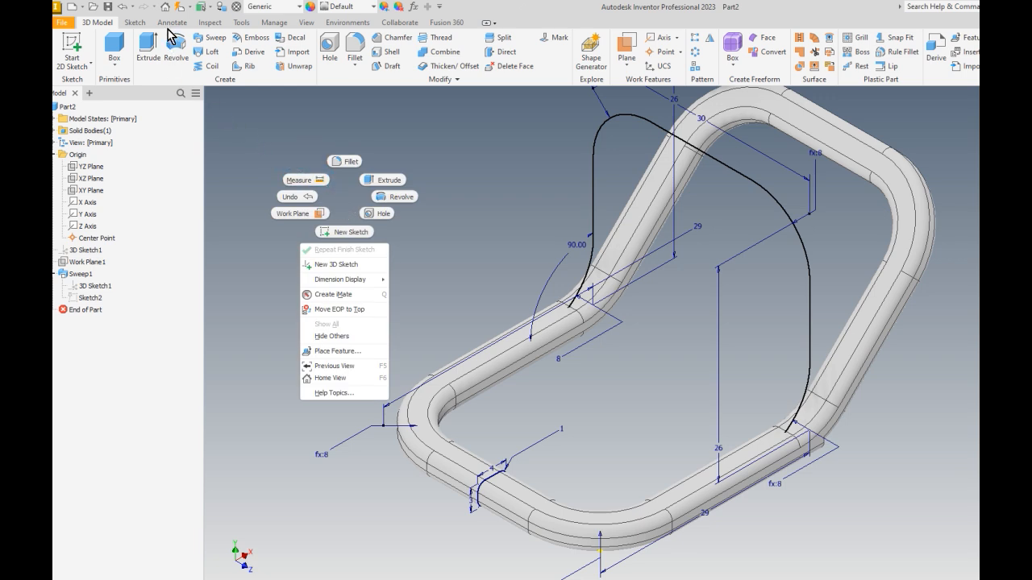
{"action": "left_click", "coordinate": [182, 6]}
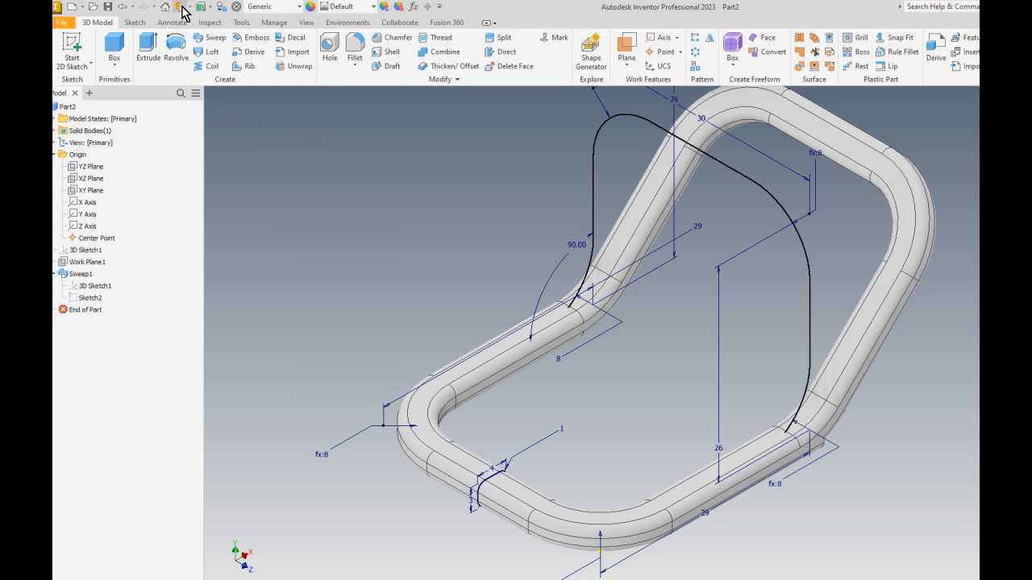
{"action": "left_click", "coordinate": [180, 7]}
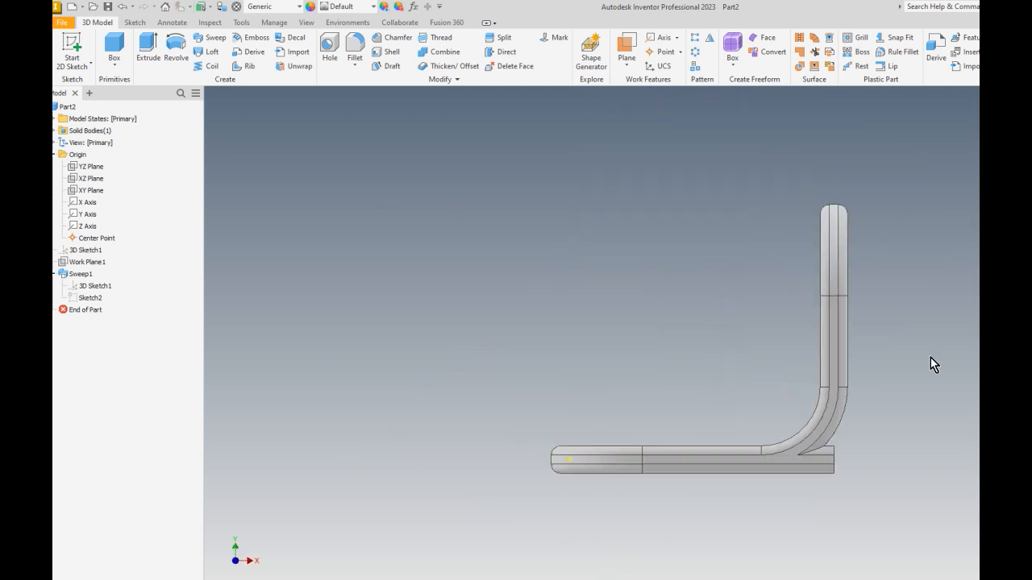
Examine the bent corner of the updated frame up close from the side and in the isometric view
{"action": "scroll", "coordinate": [815, 468], "scroll_direction": "up", "scroll_amount": 5}
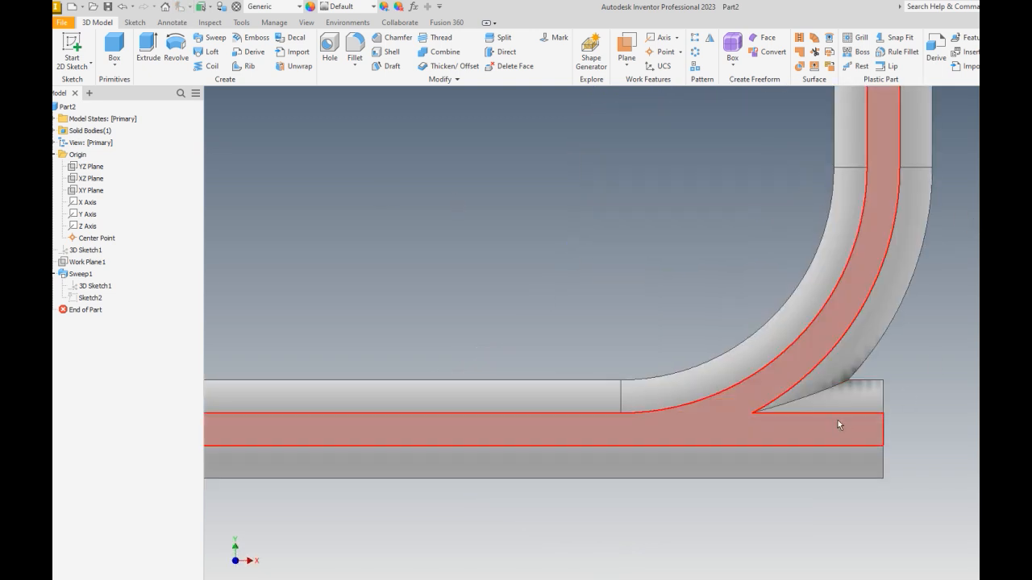
{"action": "key", "text": "F6"}
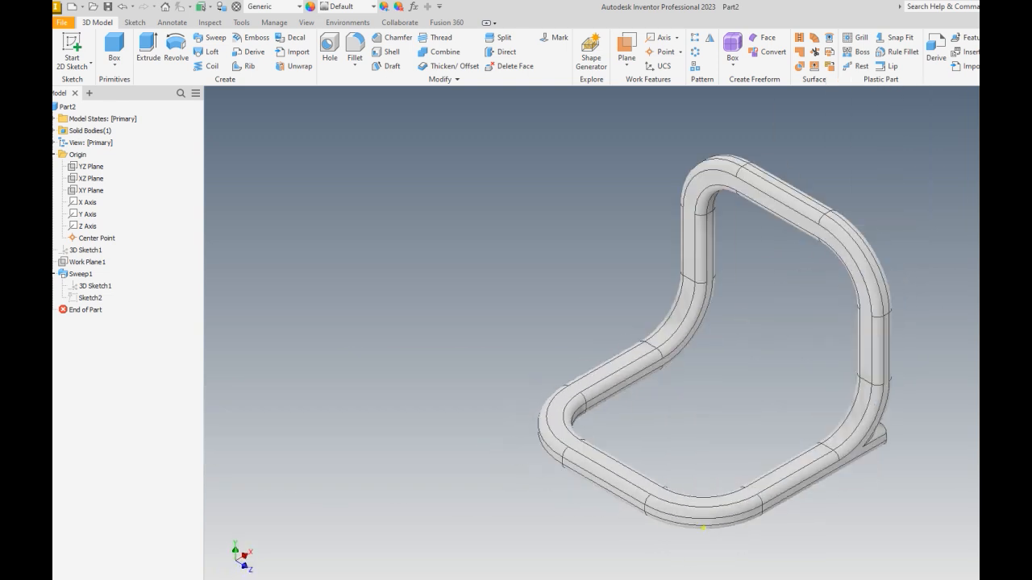
{"action": "scroll", "coordinate": [834, 384], "scroll_direction": "up", "scroll_amount": 5}
{"action": "scroll", "coordinate": [832, 378], "scroll_direction": "down", "scroll_amount": 2}
{"action": "scroll", "coordinate": [832, 378], "scroll_direction": "down", "scroll_amount": 3}
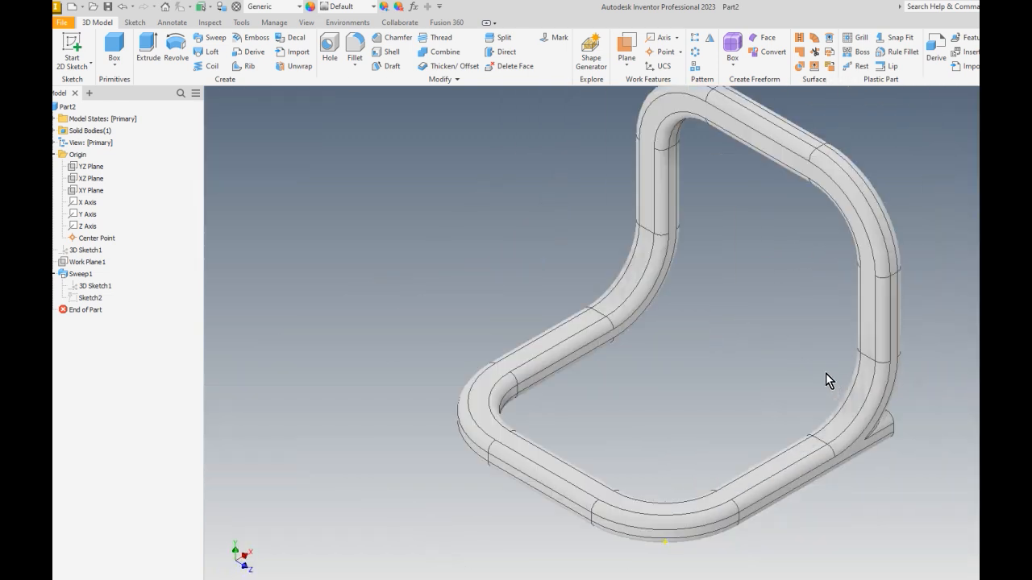
{"action": "scroll", "coordinate": [710, 343], "scroll_direction": "down", "scroll_amount": 2}
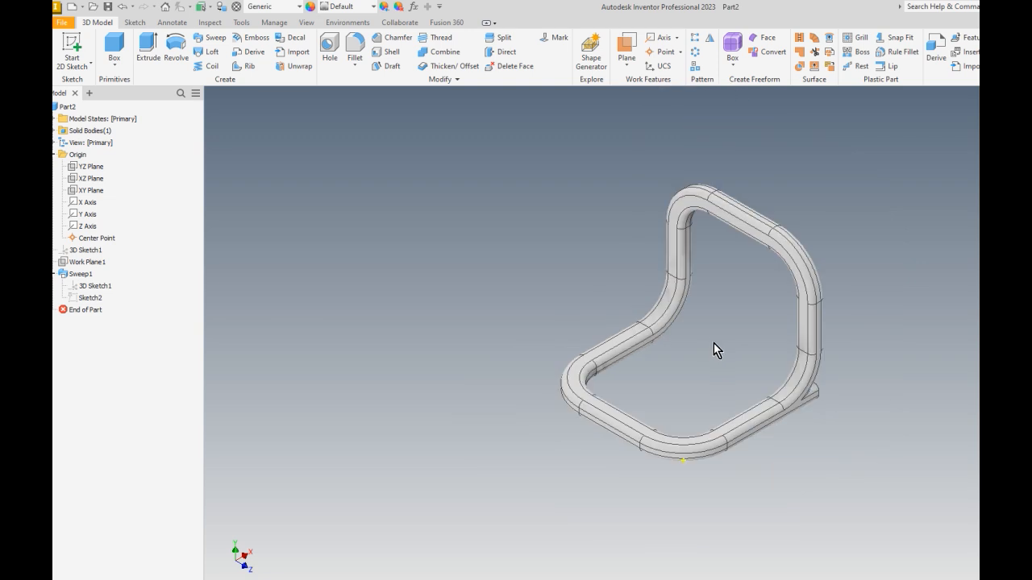
{"action": "scroll", "coordinate": [710, 338], "scroll_direction": "up", "scroll_amount": 3}
{"action": "scroll", "coordinate": [710, 346], "scroll_direction": "down", "scroll_amount": 3}
{"action": "scroll", "coordinate": [681, 366], "scroll_direction": "up", "scroll_amount": 2}
{"action": "scroll", "coordinate": [681, 367], "scroll_direction": "down", "scroll_amount": 1}
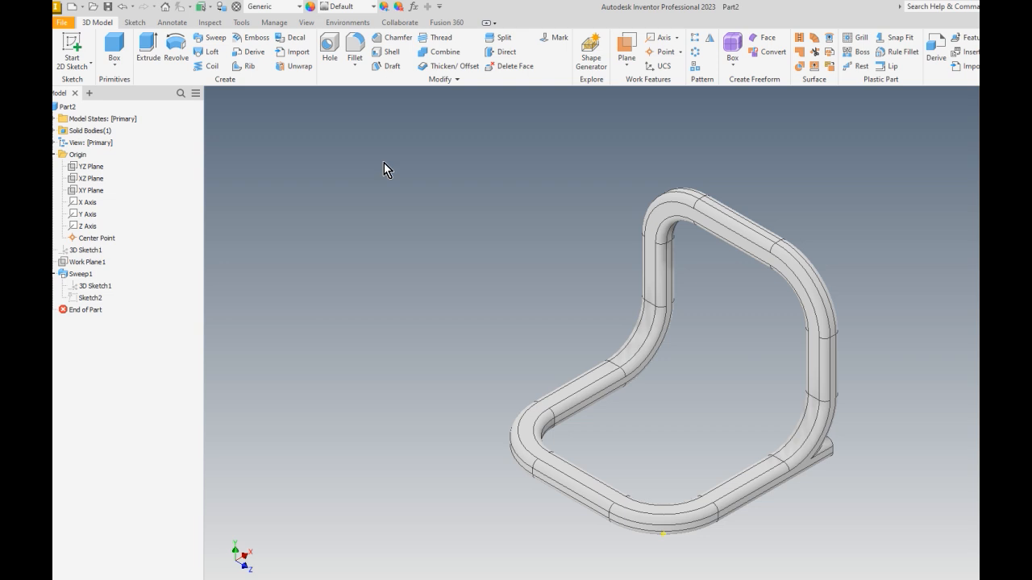
Create a new part from the metric Standard (mm).ipt template and start a 2D sketch on the XY plane
{"action": "left_click", "coordinate": [61, 22]}
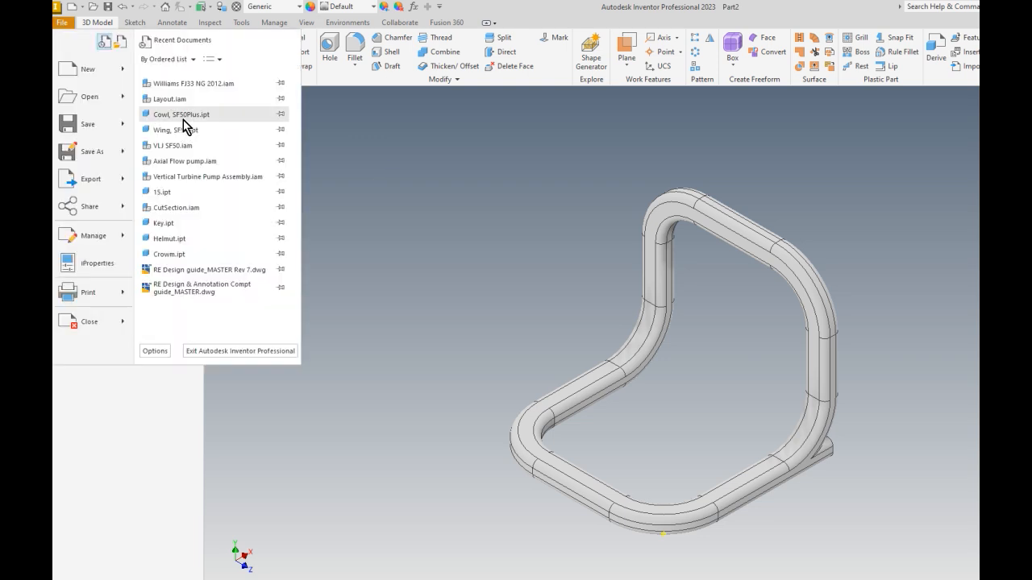
{"action": "left_click", "coordinate": [78, 74]}
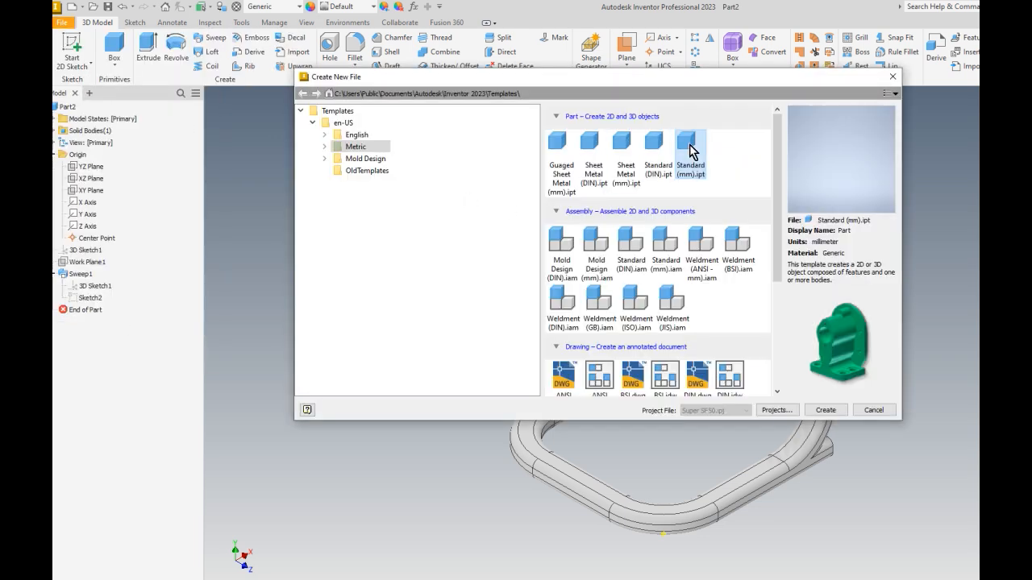
{"action": "key", "text": "Escape"}
{"action": "mouse_move", "coordinate": [548, 187]}
{"action": "middle_mouse_down"}
{"action": "mouse_move", "coordinate": [253, 307]}
{"action": "mouse_move", "coordinate": [253, 321]}
{"action": "middle_mouse_up"}
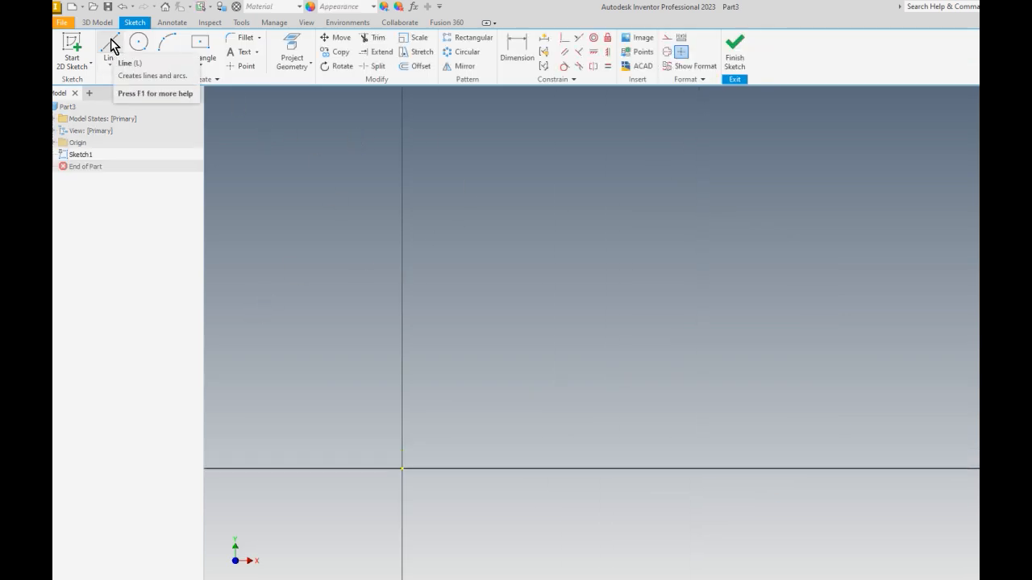
Draw a 29 mm horizontal line starting at the sketch origin
{"action": "key", "text": "l"}
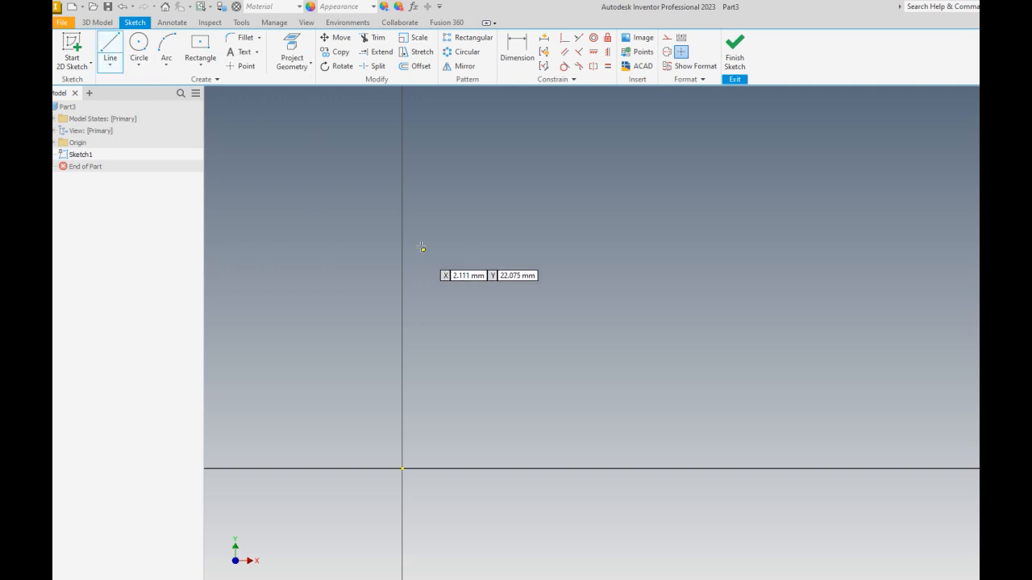
{"action": "left_click", "coordinate": [403, 468]}
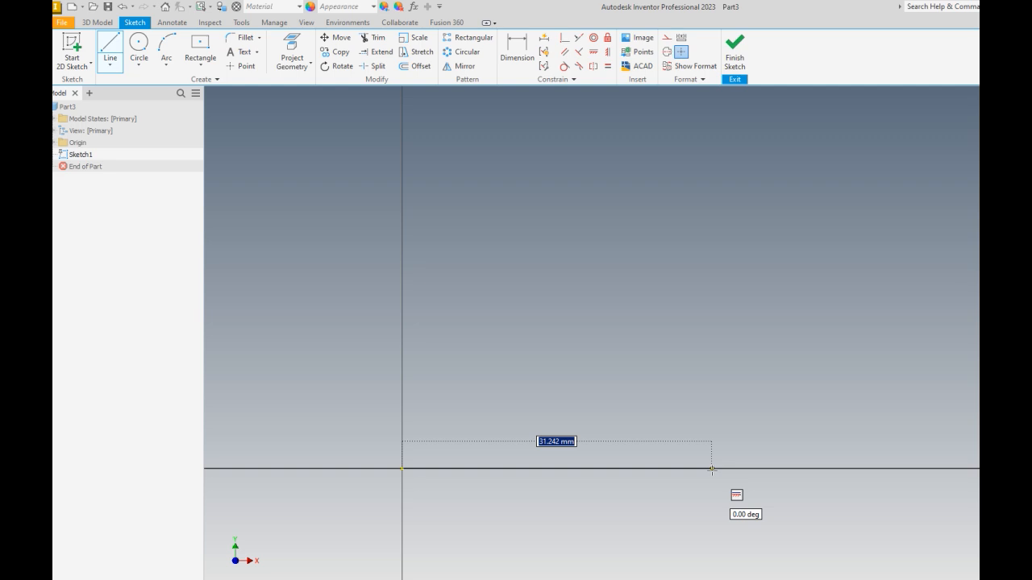
{"action": "type", "text": "29"}
{"action": "key", "text": "Return"}
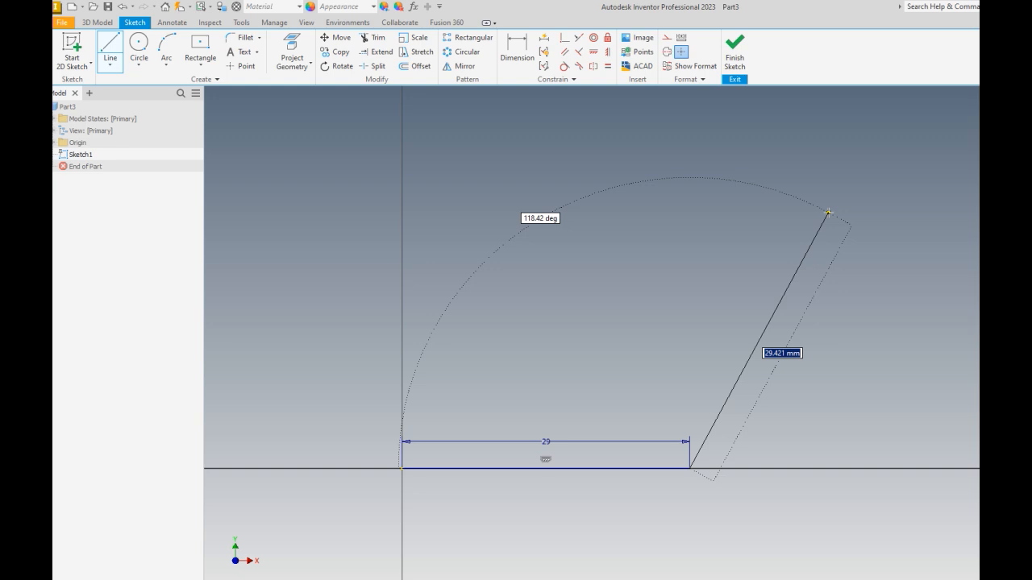
Continue with a 26 mm line rising at 125° to the horizontal line, and finish the sketch
{"action": "type", "text": "26"}
{"action": "key", "text": "Tab"}
{"action": "type", "text": "125"}
{"action": "key", "text": "Return"}
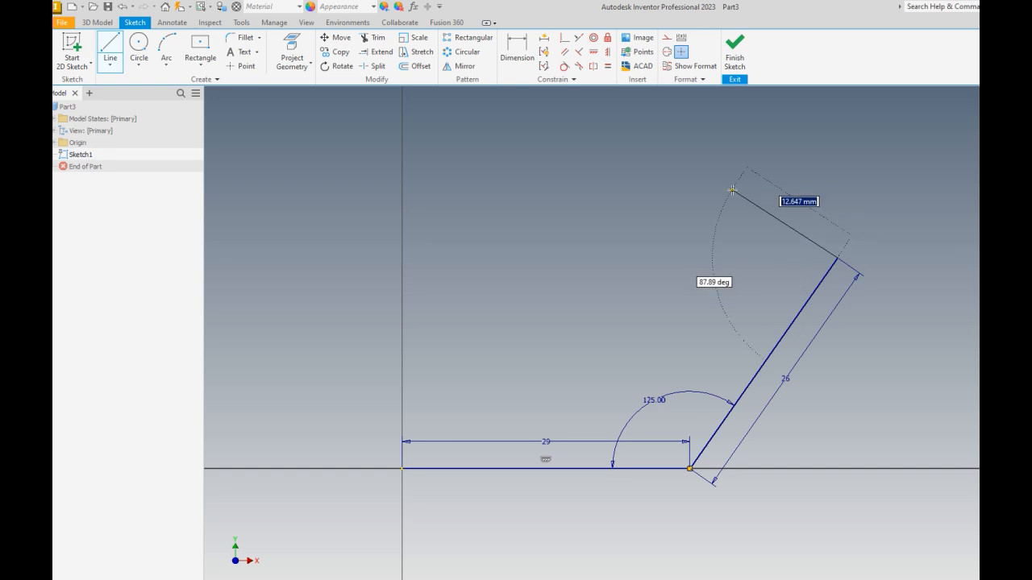
{"action": "left_click", "coordinate": [734, 50]}
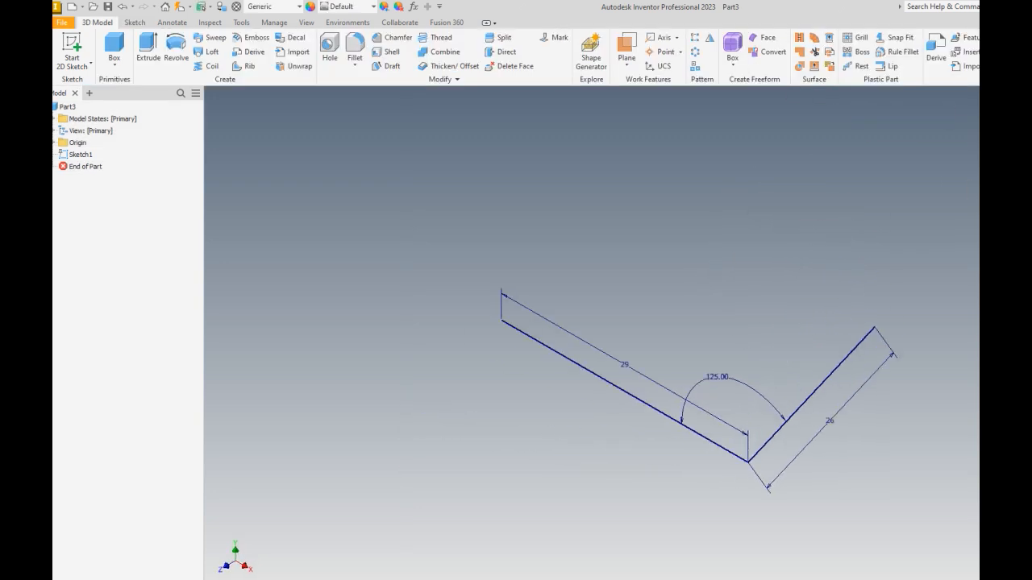
Create a work plane offset -30 mm from the XY plane
{"action": "left_click", "coordinate": [975, 162]}
{"action": "middle_click_drag", "start_coordinate": [625, 137], "coordinate": [672, 184]}
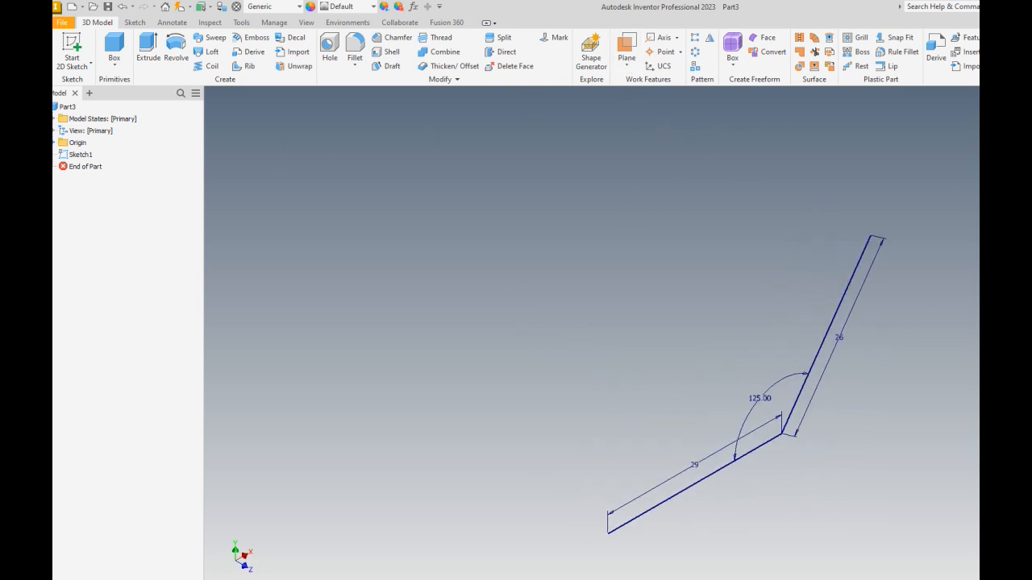
{"action": "left_click", "coordinate": [55, 142]}
{"action": "left_click", "coordinate": [91, 178]}
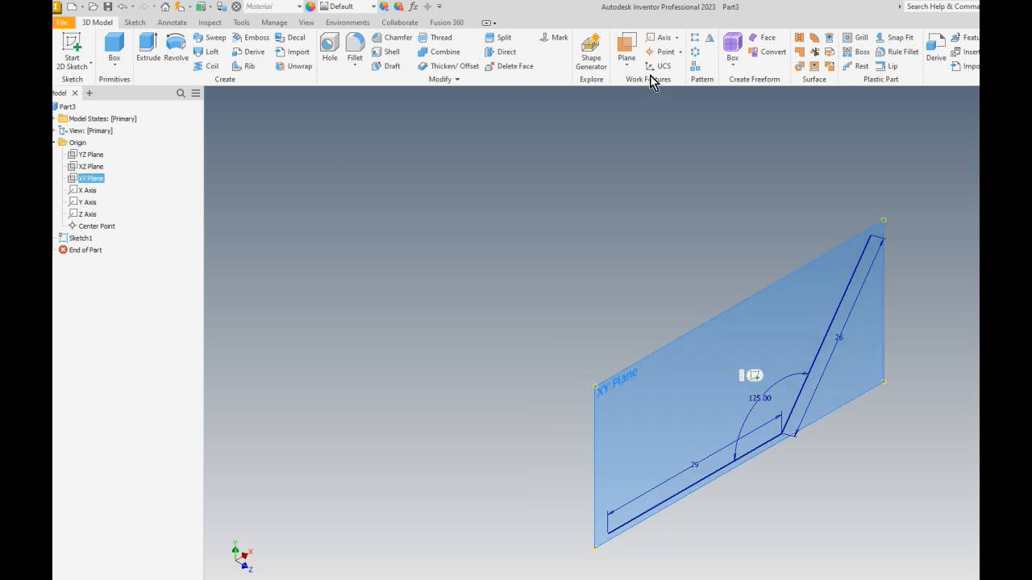
{"action": "left_click", "coordinate": [627, 47]}
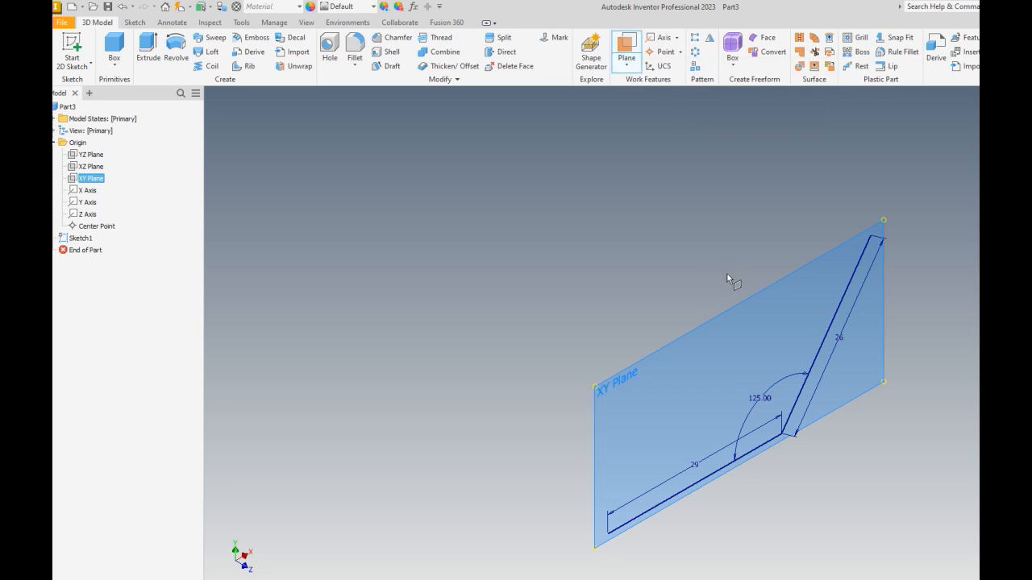
{"action": "left_click_drag", "start_coordinate": [728, 278], "coordinate": [485, 158]}
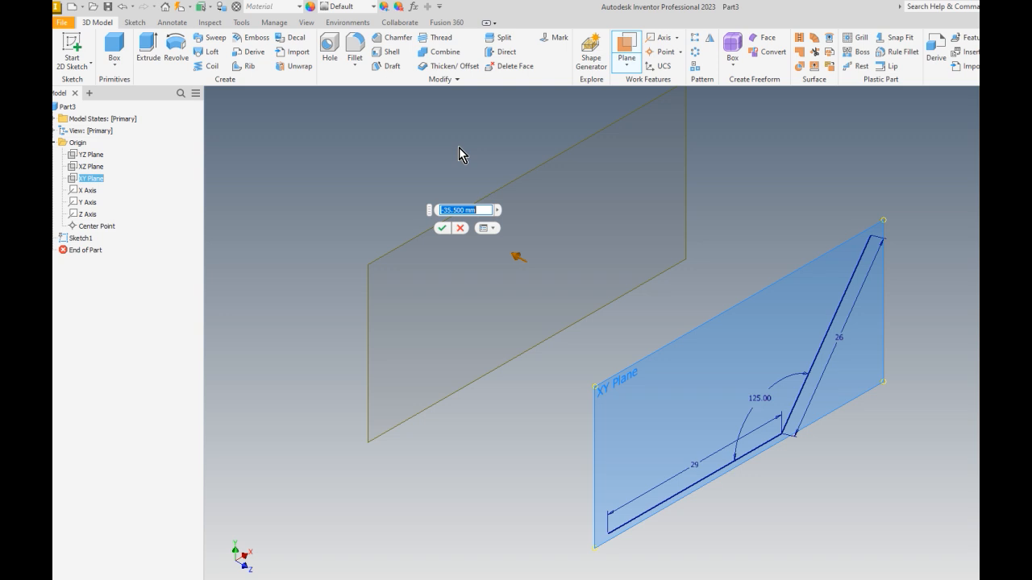
{"action": "type", "text": "-30"}
{"action": "left_click", "coordinate": [442, 228]}
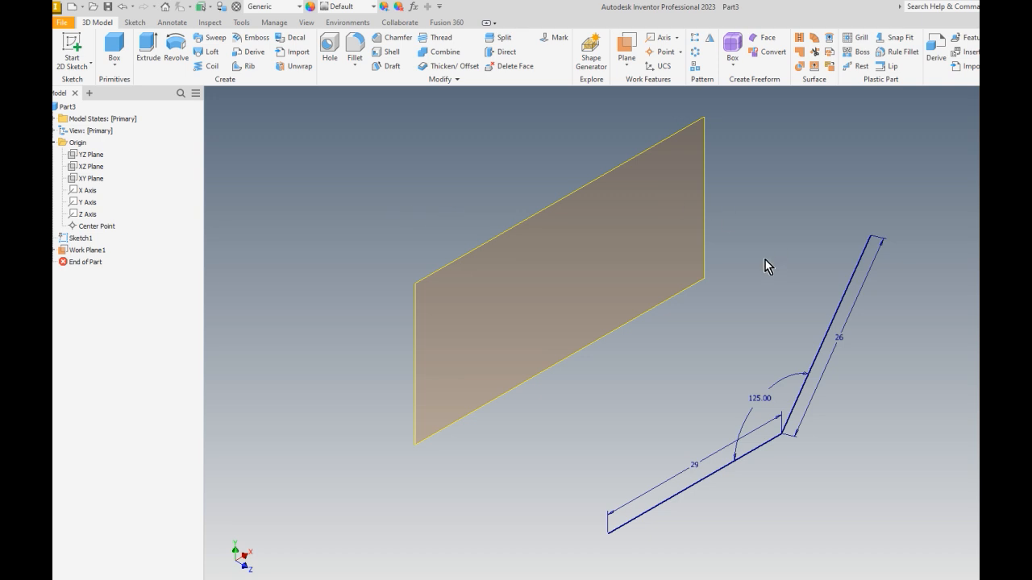
Start a 2D sketch on the offset work plane, project both lines of the first sketch into it, and finish the sketch
{"action": "left_click", "coordinate": [558, 209]}
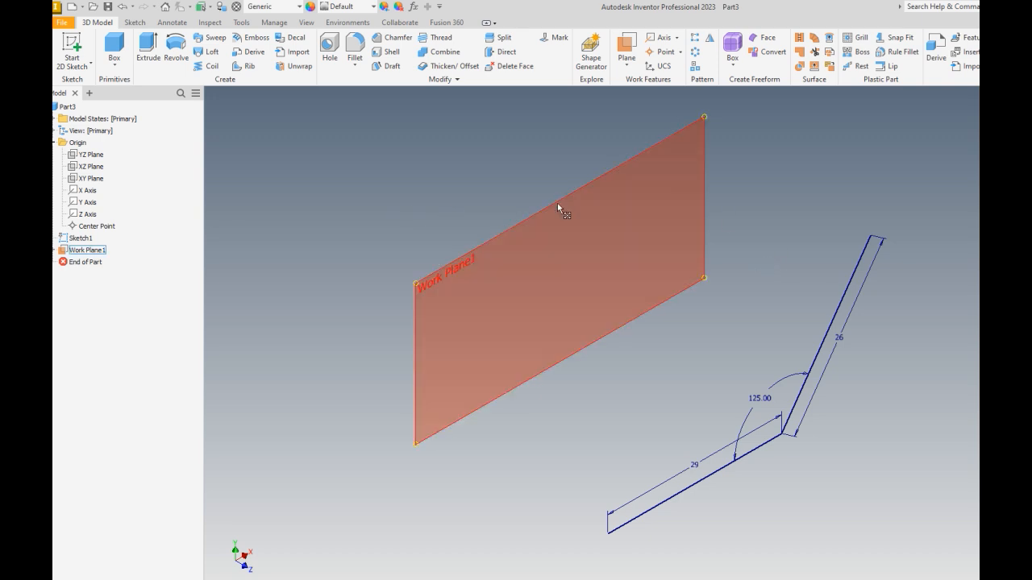
{"action": "left_click", "coordinate": [557, 203]}
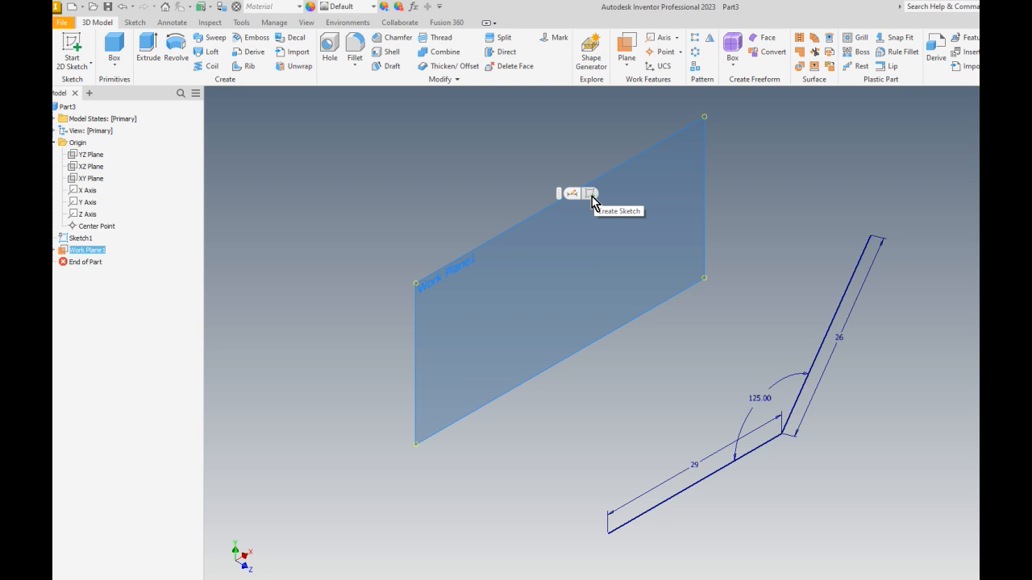
{"action": "left_click", "coordinate": [591, 195]}
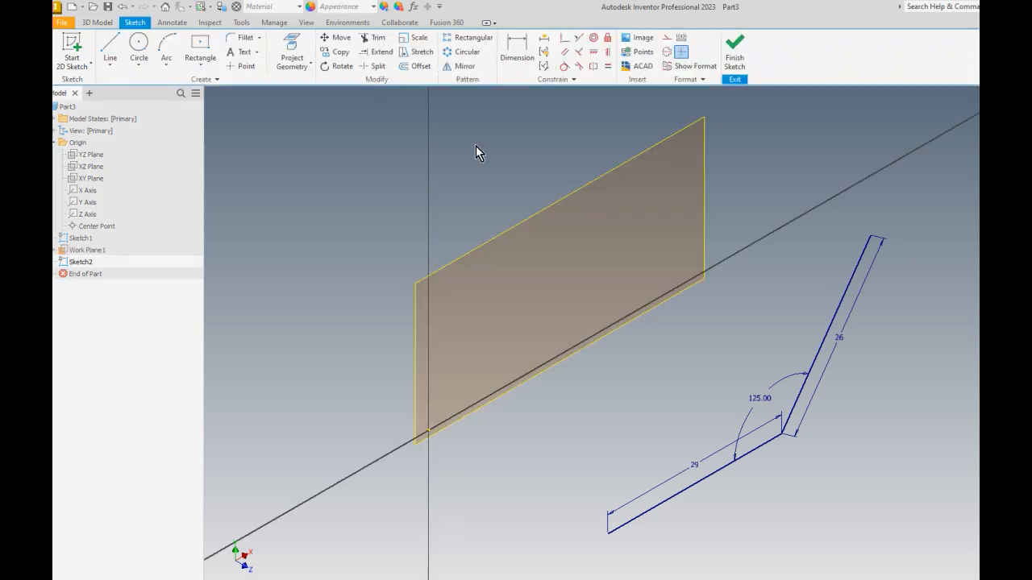
{"action": "left_click", "coordinate": [293, 50]}
{"action": "left_click", "coordinate": [724, 469]}
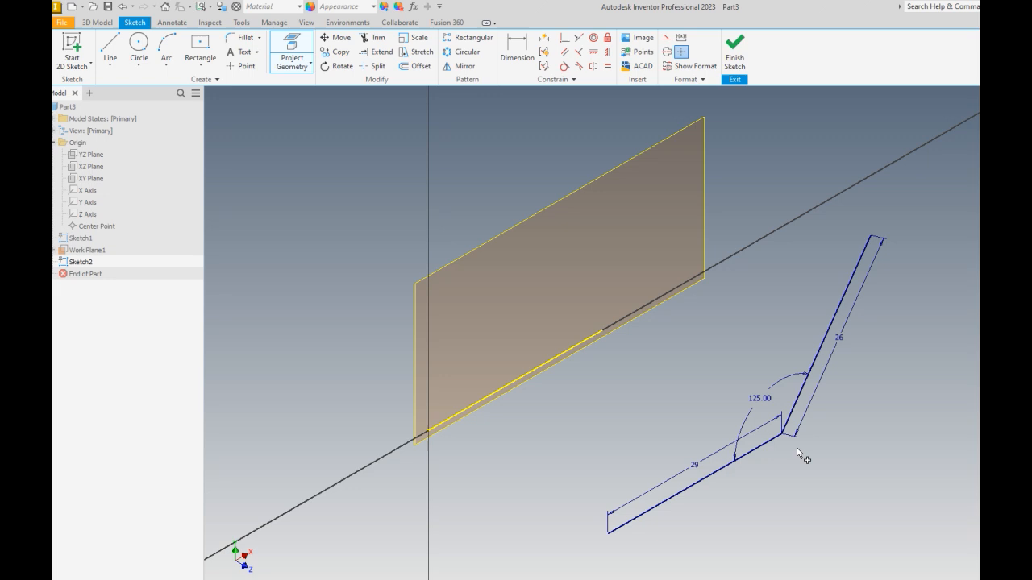
{"action": "left_click", "coordinate": [799, 395]}
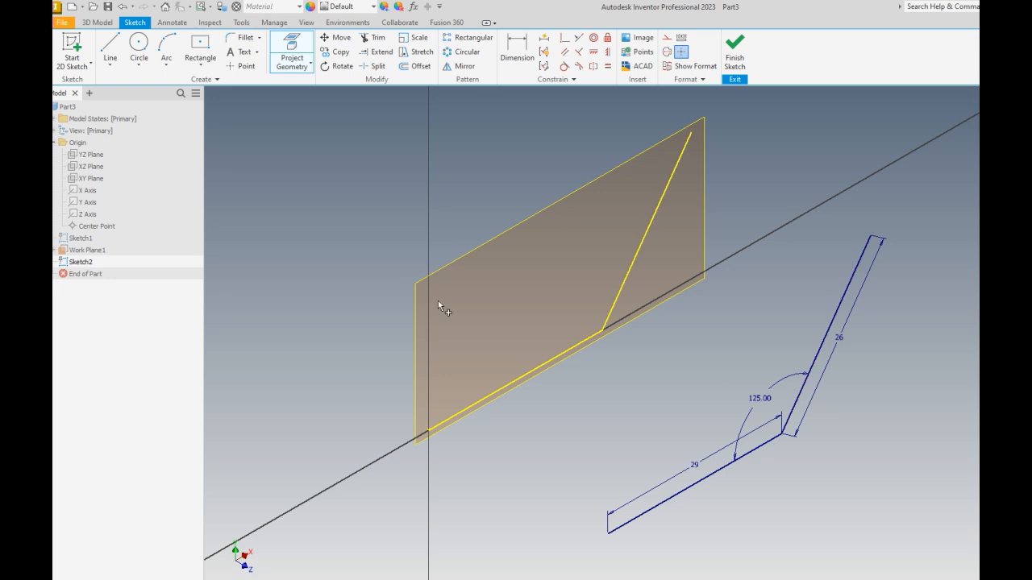
{"action": "left_click", "coordinate": [735, 48]}
Hide the offset work plane
{"action": "left_click", "coordinate": [617, 165]}
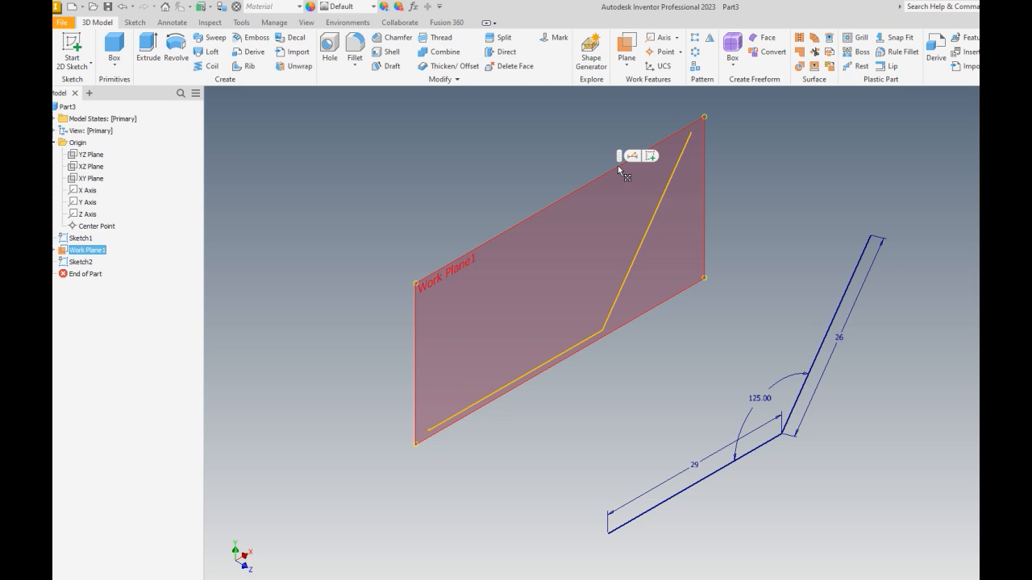
{"action": "right_click", "coordinate": [617, 169]}
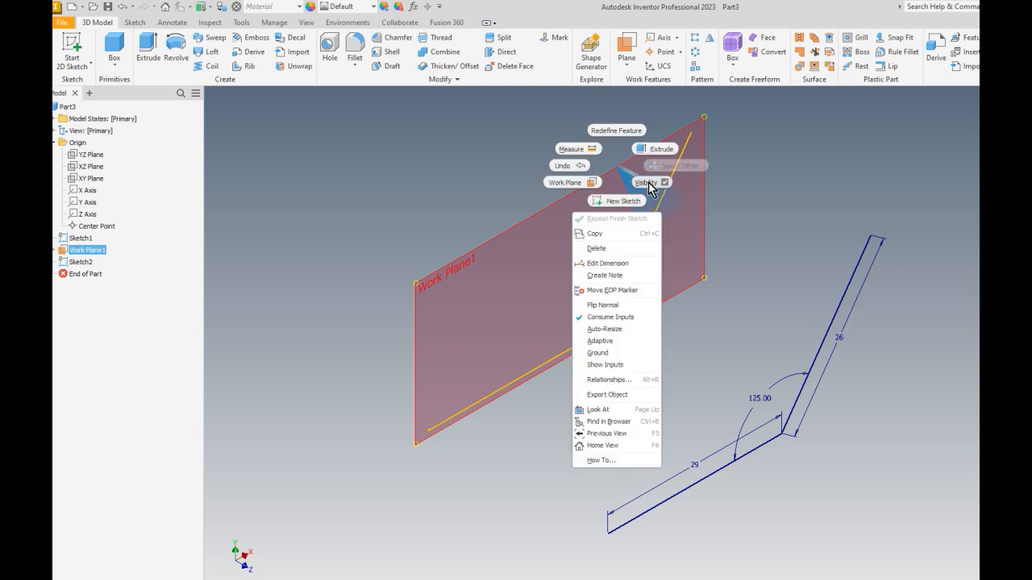
{"action": "left_click", "coordinate": [649, 187]}
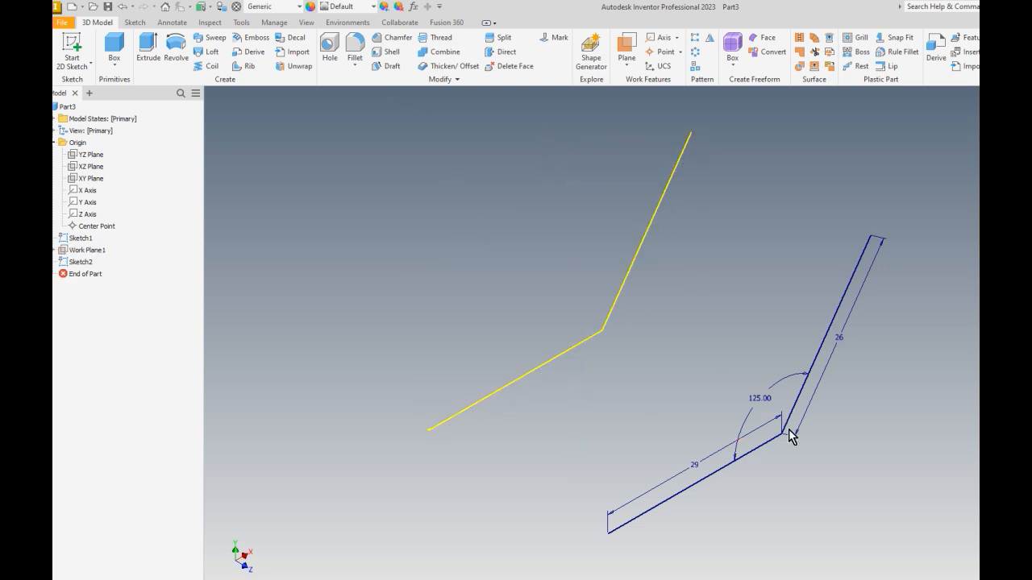
Start a 3D sketch and include the lines of both 2D sketches as its geometry
{"action": "mouse_move", "coordinate": [661, 352]}
{"action": "middle_mouse_down"}
{"action": "mouse_move", "coordinate": [771, 330]}
{"action": "mouse_move", "coordinate": [649, 362]}
{"action": "mouse_move", "coordinate": [779, 346]}
{"action": "mouse_move", "coordinate": [712, 345]}
{"action": "mouse_move", "coordinate": [617, 376]}
{"action": "middle_mouse_up"}
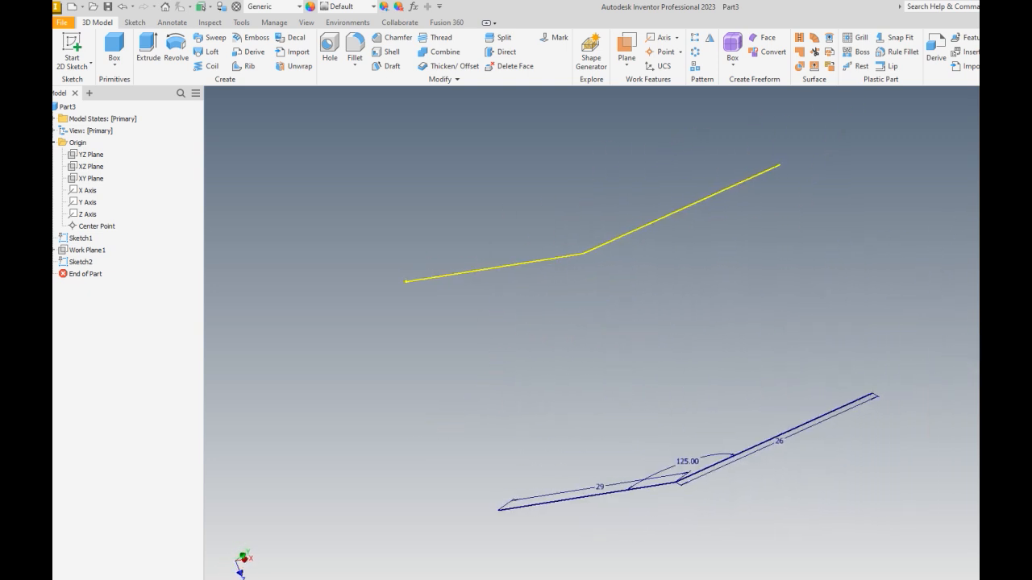
{"action": "key", "text": "F6"}
{"action": "left_click", "coordinate": [996, 121]}
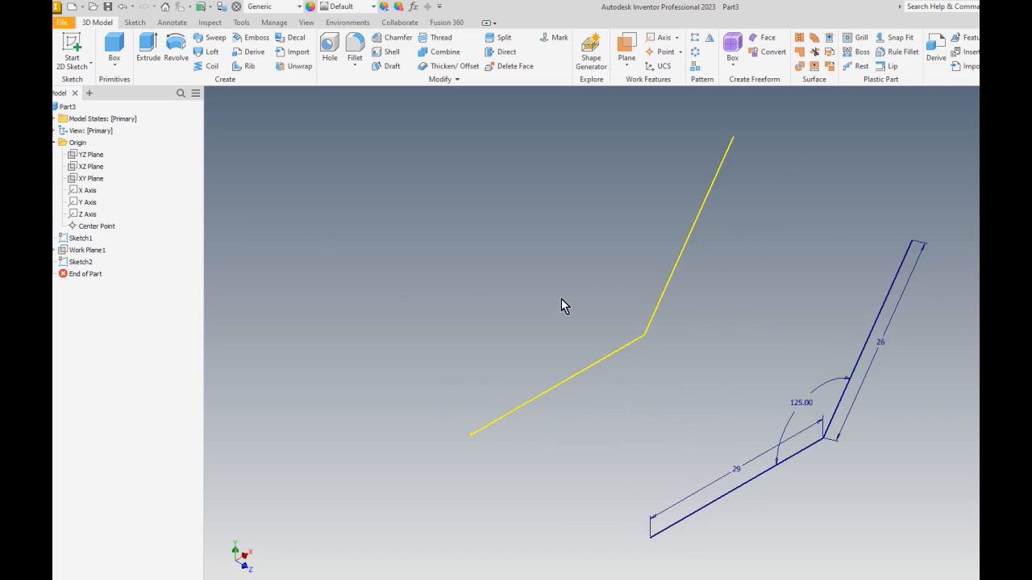
{"action": "middle_click_drag", "start_coordinate": [568, 300], "coordinate": [491, 283]}
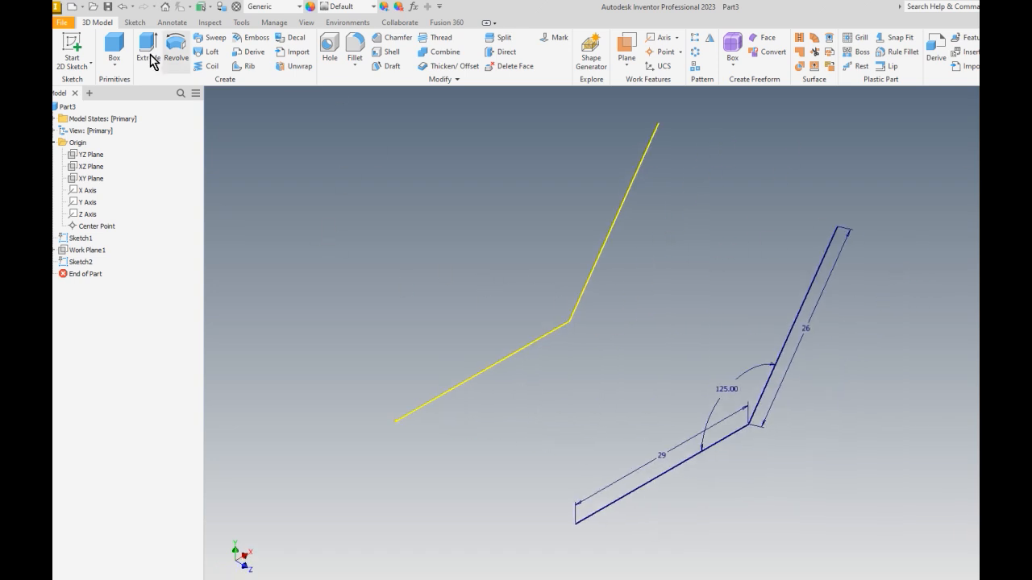
{"action": "left_click", "coordinate": [89, 65]}
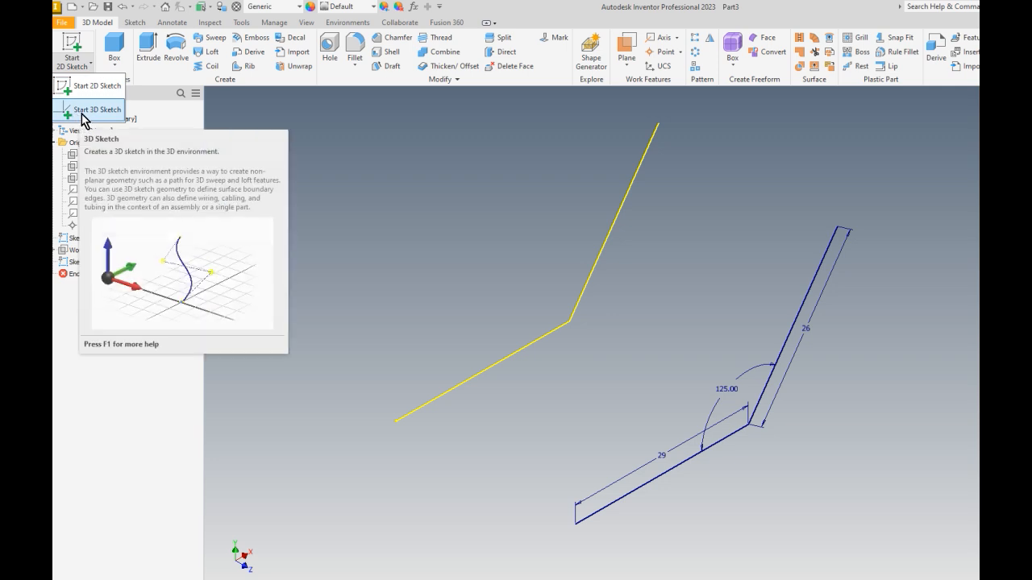
{"action": "left_click", "coordinate": [84, 111]}
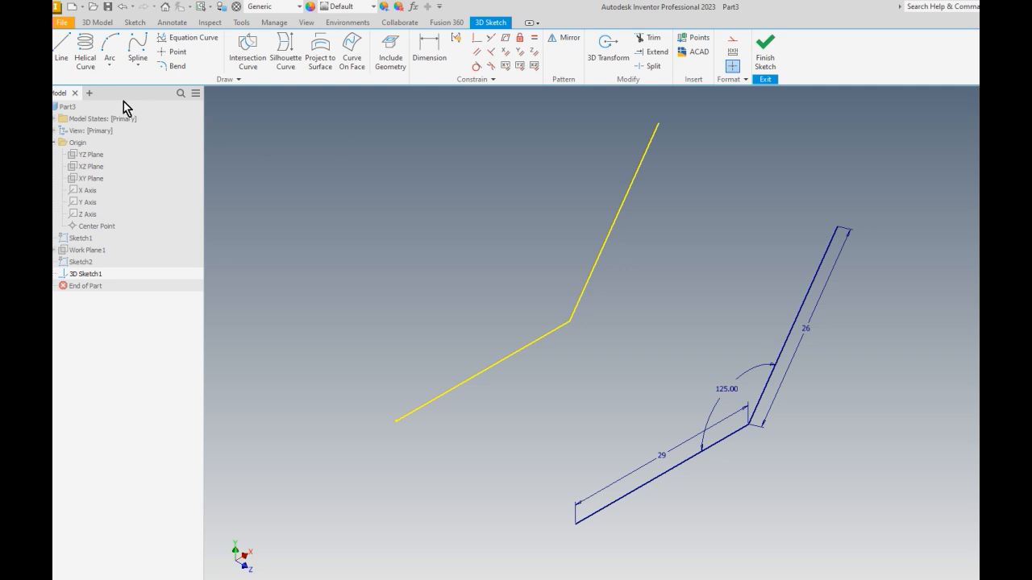
{"action": "left_click", "coordinate": [392, 51]}
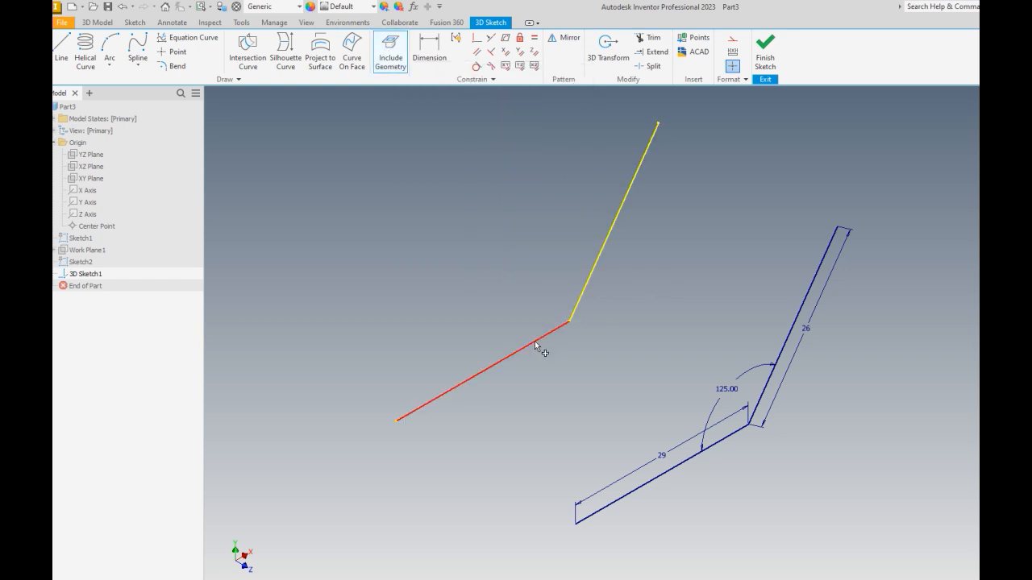
{"action": "left_click", "coordinate": [651, 482]}
{"action": "left_click", "coordinate": [773, 373]}
{"action": "right_click", "coordinate": [689, 274]}
{"action": "left_click", "coordinate": [708, 266]}
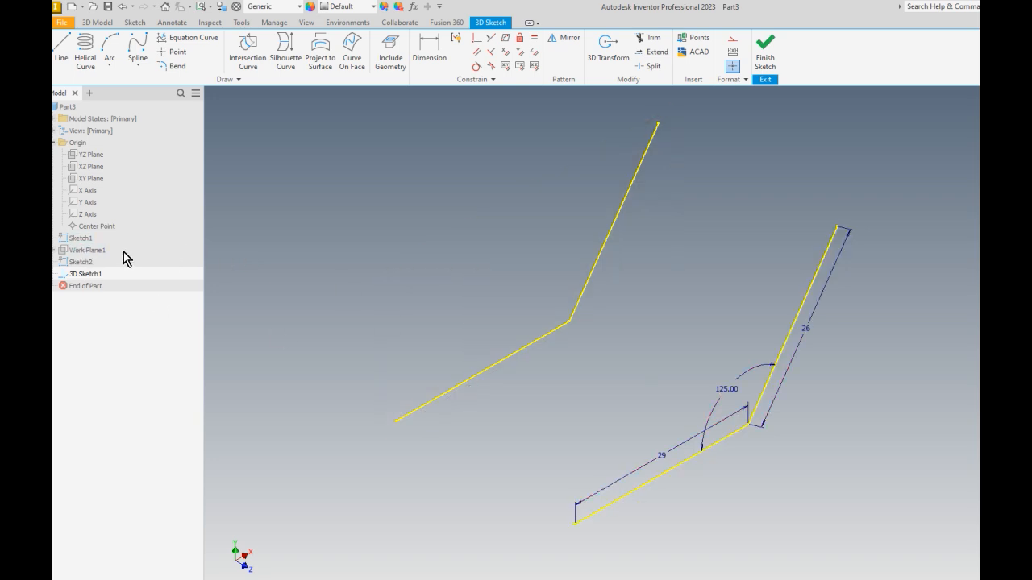
Hide both 2D sketches so only the 3D sketch geometry is displayed
{"action": "left_click", "coordinate": [82, 237]}
{"action": "right_click", "coordinate": [82, 237]}
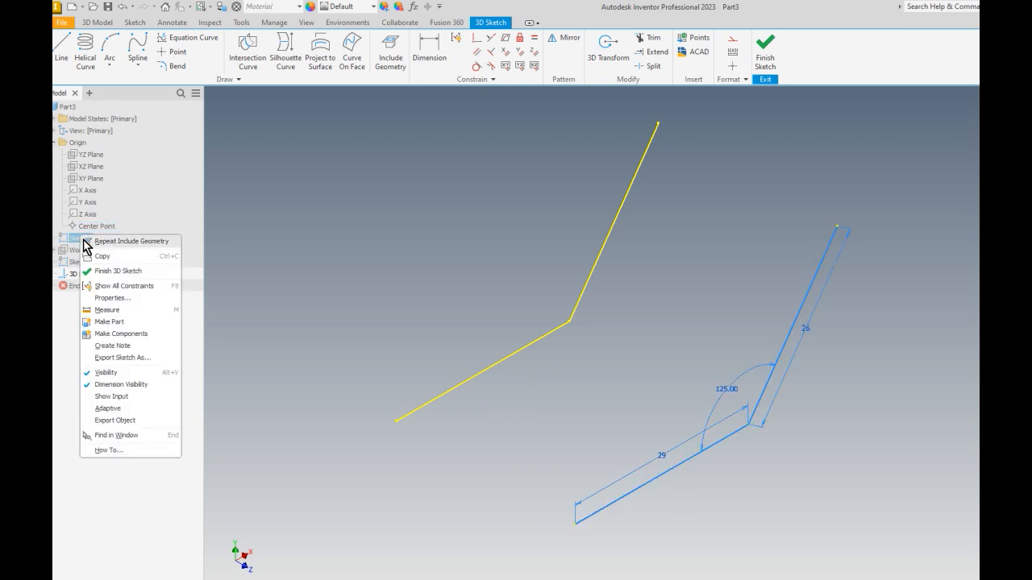
{"action": "left_click", "coordinate": [121, 373]}
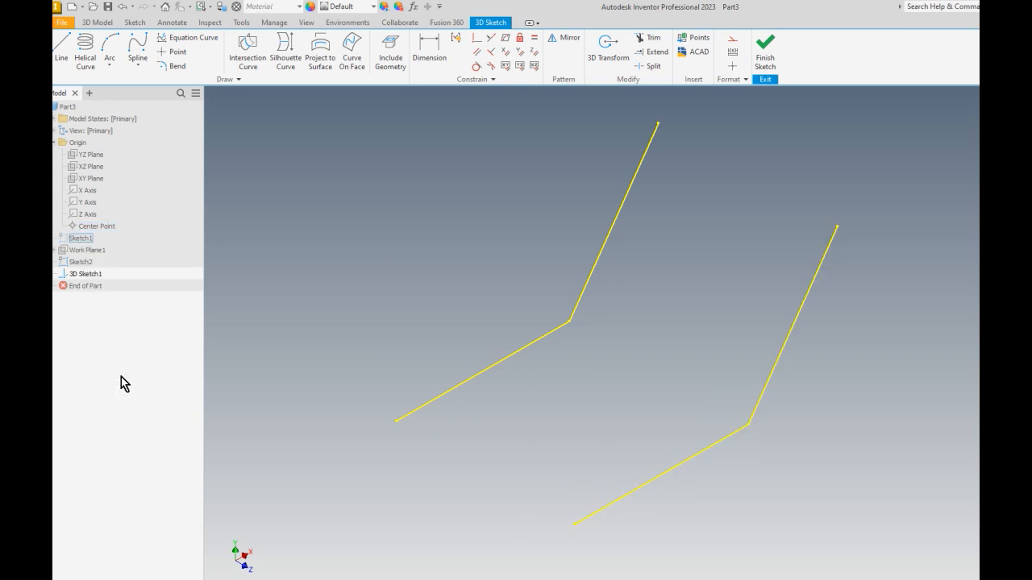
{"action": "right_click", "coordinate": [85, 268]}
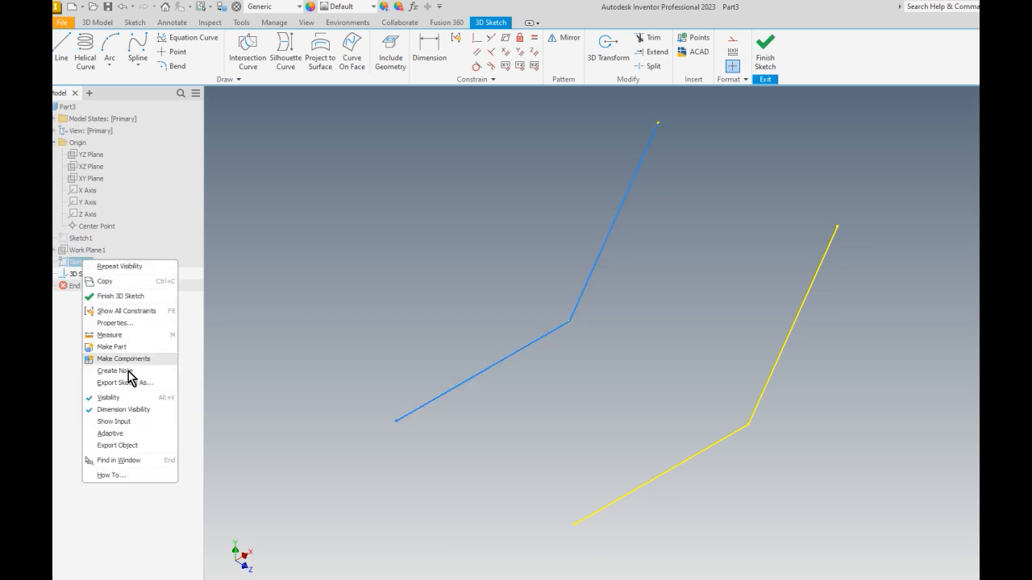
{"action": "left_click", "coordinate": [127, 398]}
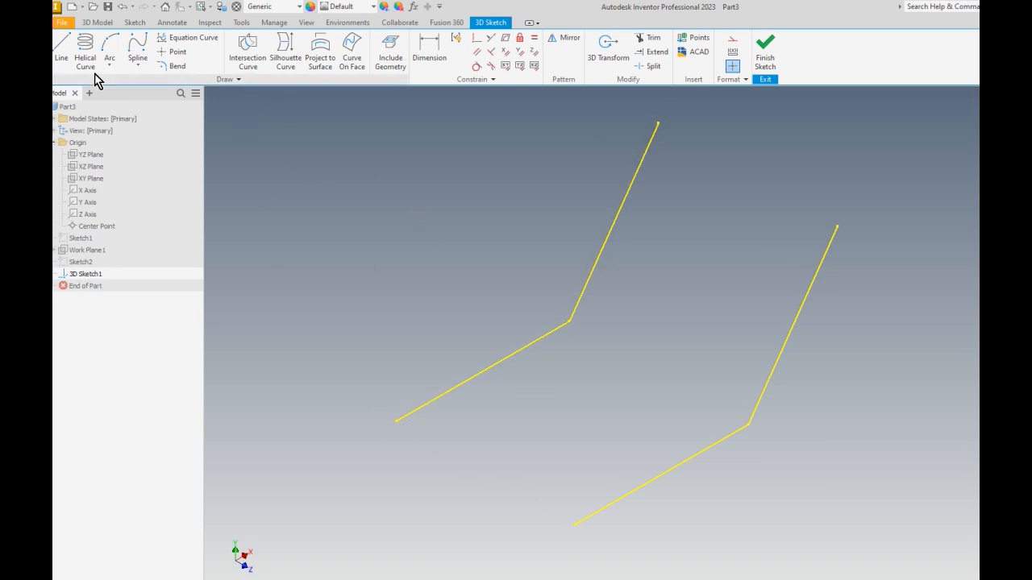
Draw a 3D line connecting the upper endpoints of the two angled lines
{"action": "left_click", "coordinate": [61, 48]}
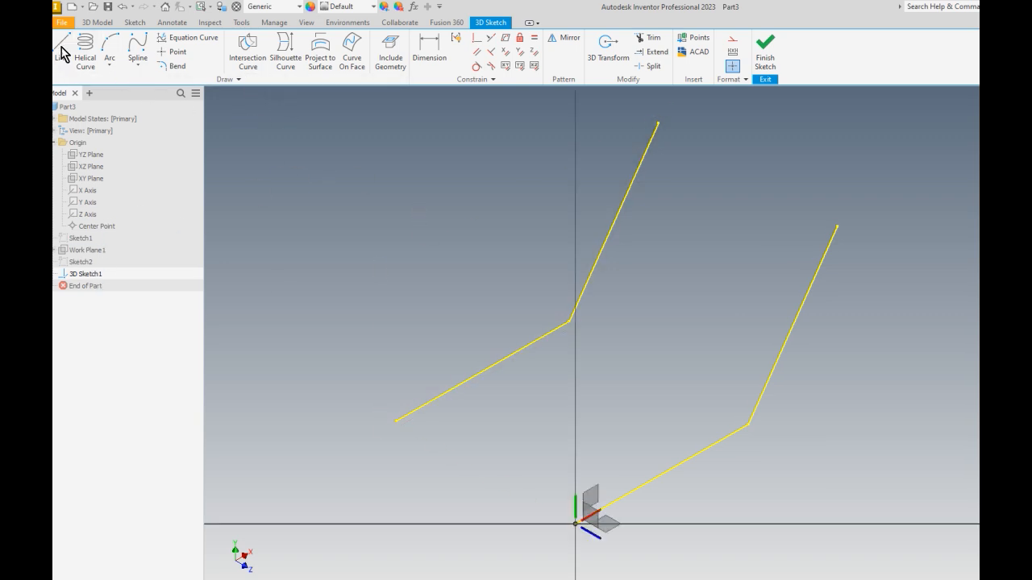
{"action": "left_click", "coordinate": [659, 122]}
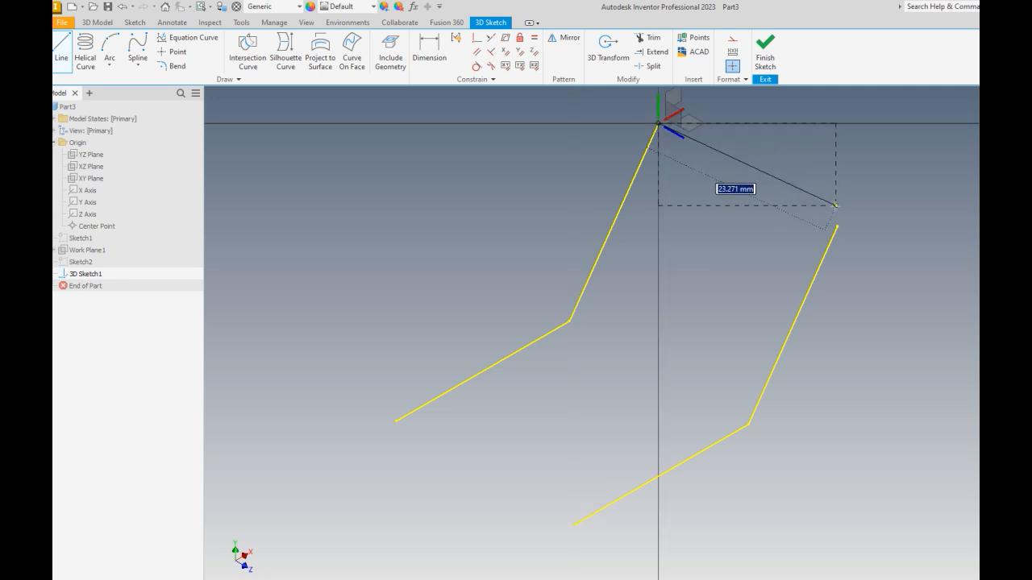
{"action": "left_click", "coordinate": [838, 228]}
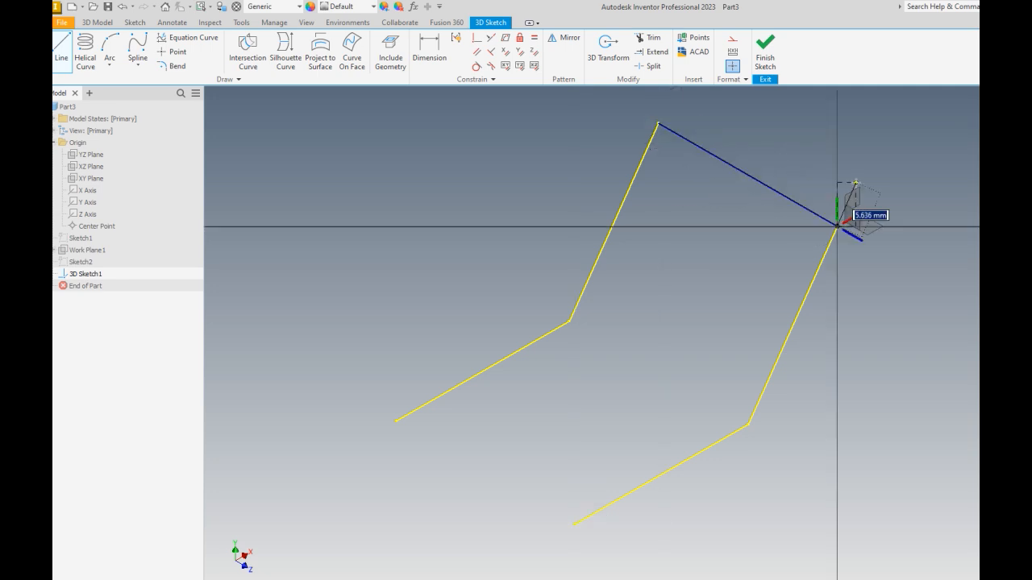
{"action": "right_click", "coordinate": [916, 156]}
{"action": "left_click", "coordinate": [966, 158]}
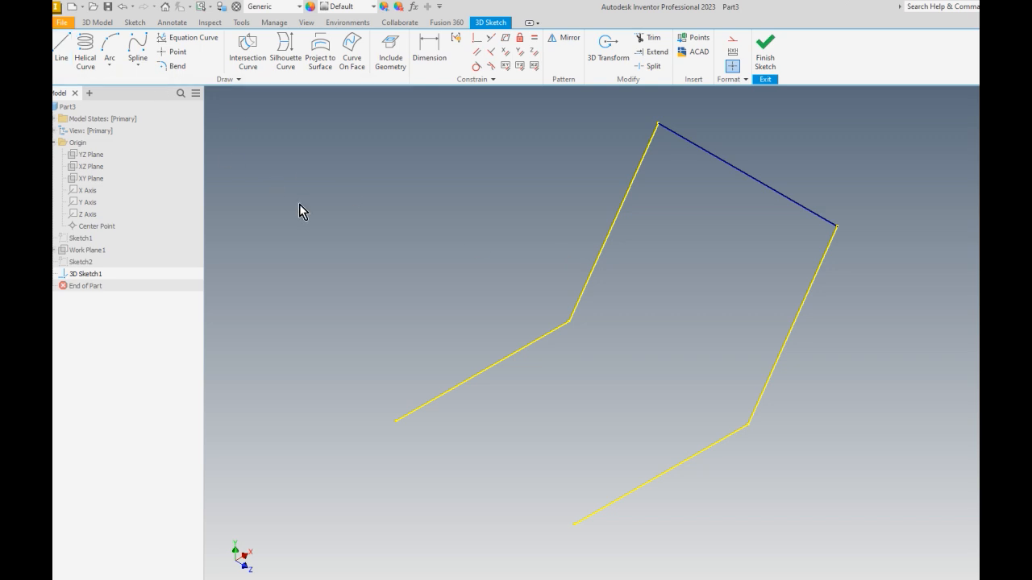
Draw a 3D line connecting the open ends of the two horizontal lines to close the loop
{"action": "key", "text": "l"}
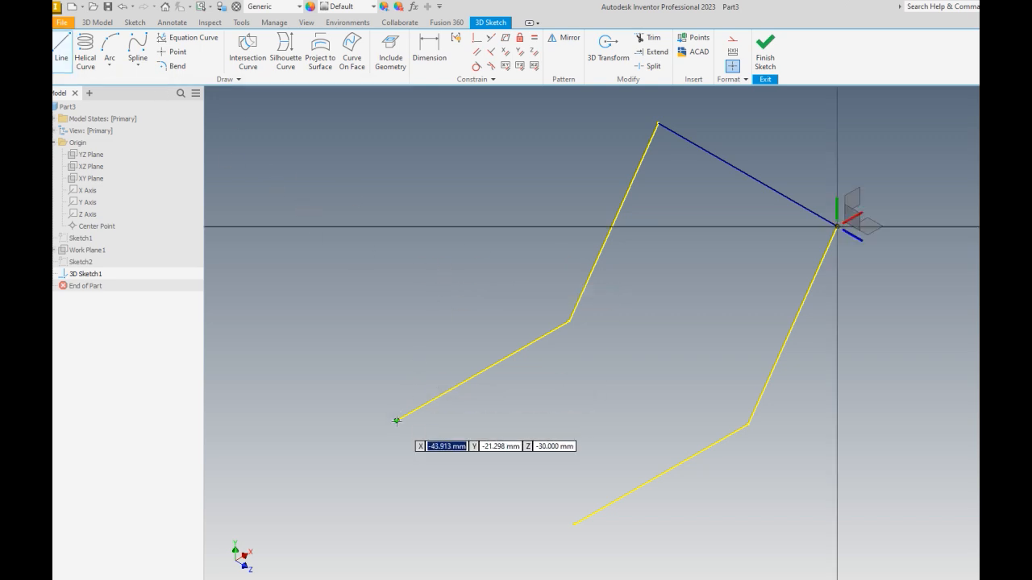
{"action": "left_click", "coordinate": [396, 420]}
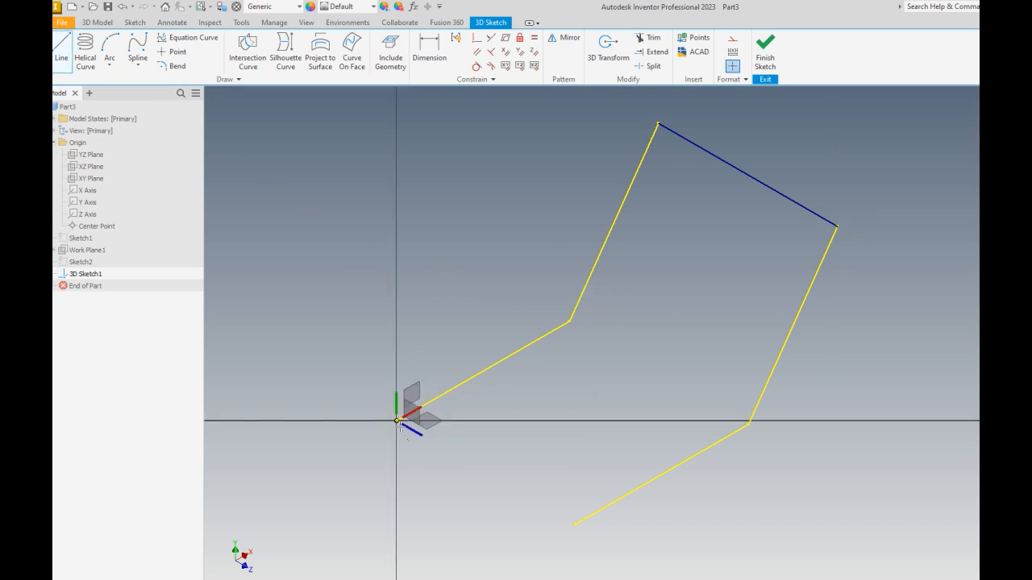
{"action": "left_click", "coordinate": [574, 523]}
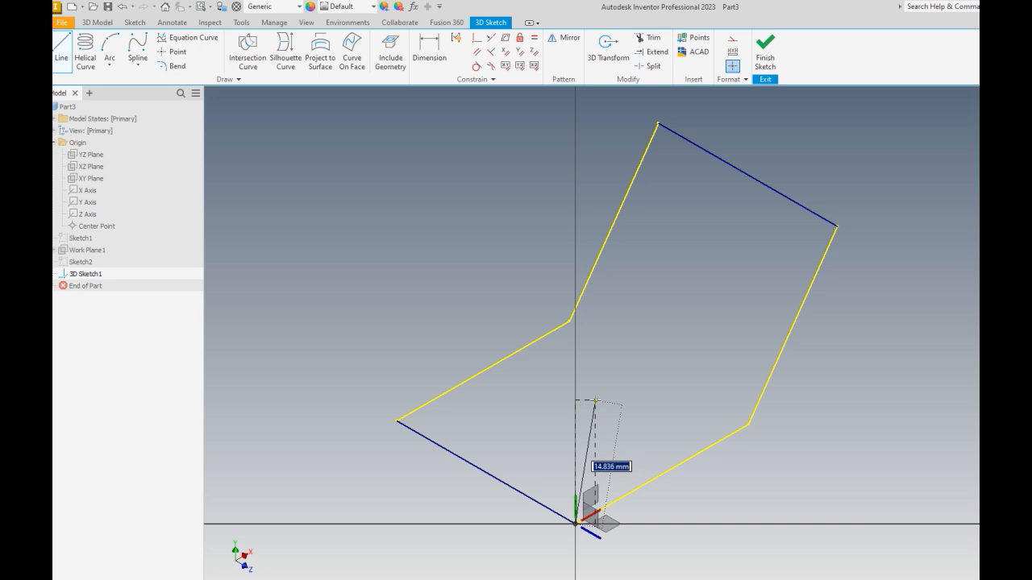
{"action": "right_click", "coordinate": [567, 382]}
{"action": "left_click", "coordinate": [616, 384]}
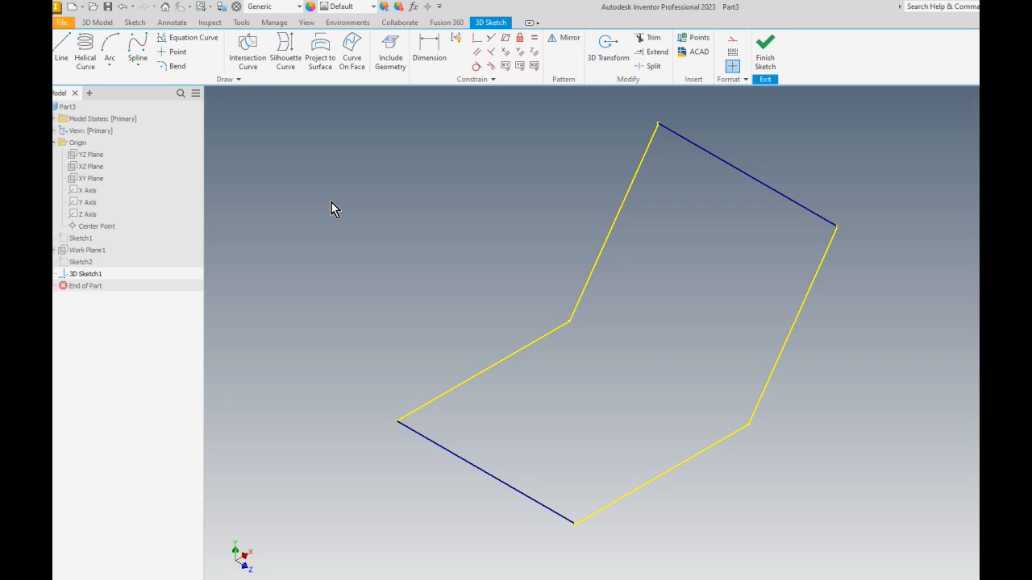
Round all six corners of the closed 3D path with 5 mm bends
{"action": "left_click", "coordinate": [172, 66]}
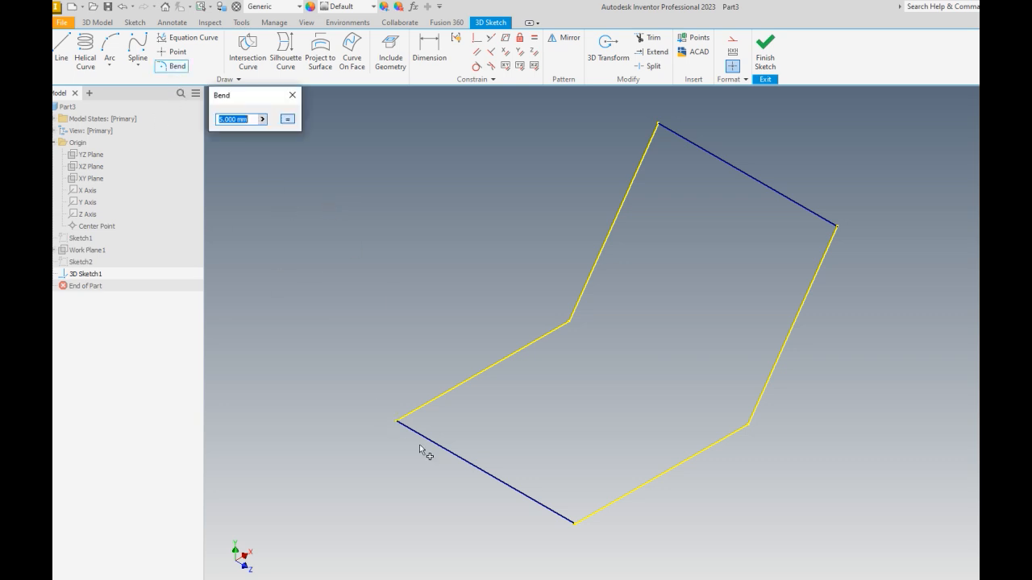
{"action": "left_click", "coordinate": [403, 425]}
{"action": "left_click", "coordinate": [403, 429]}
{"action": "left_click", "coordinate": [573, 533]}
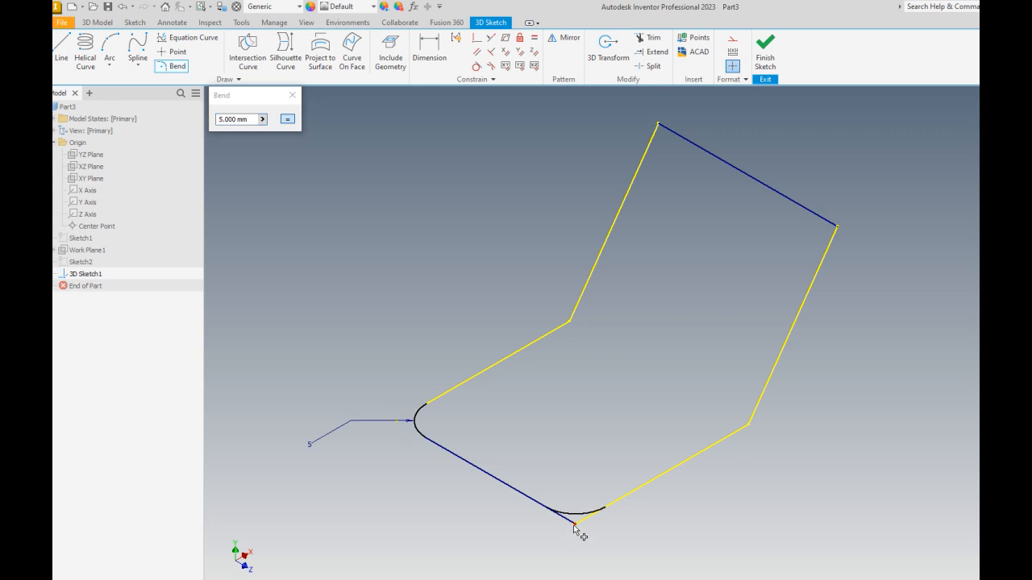
{"action": "left_click", "coordinate": [837, 224]}
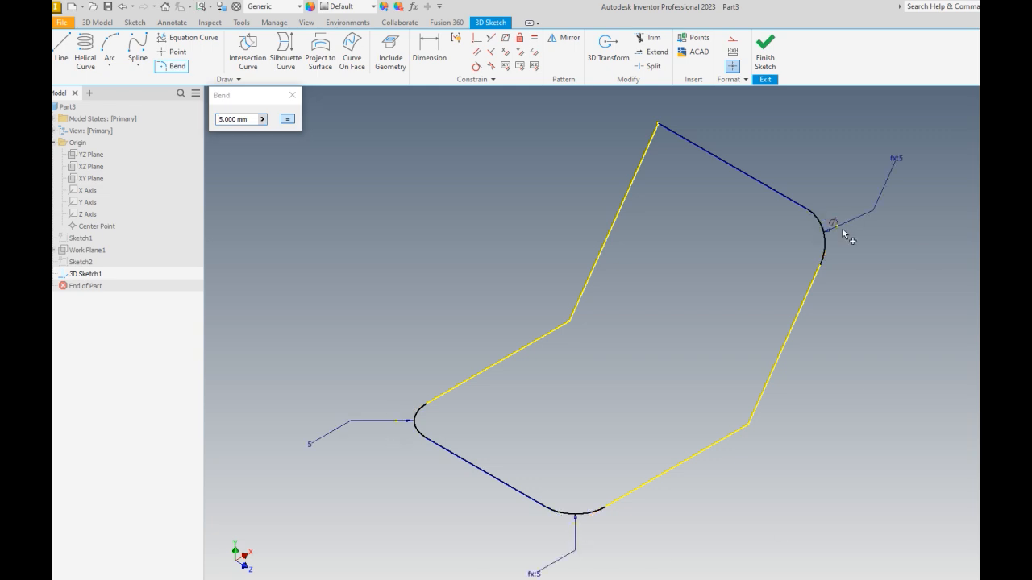
{"action": "left_click", "coordinate": [659, 127]}
{"action": "left_click", "coordinate": [571, 322]}
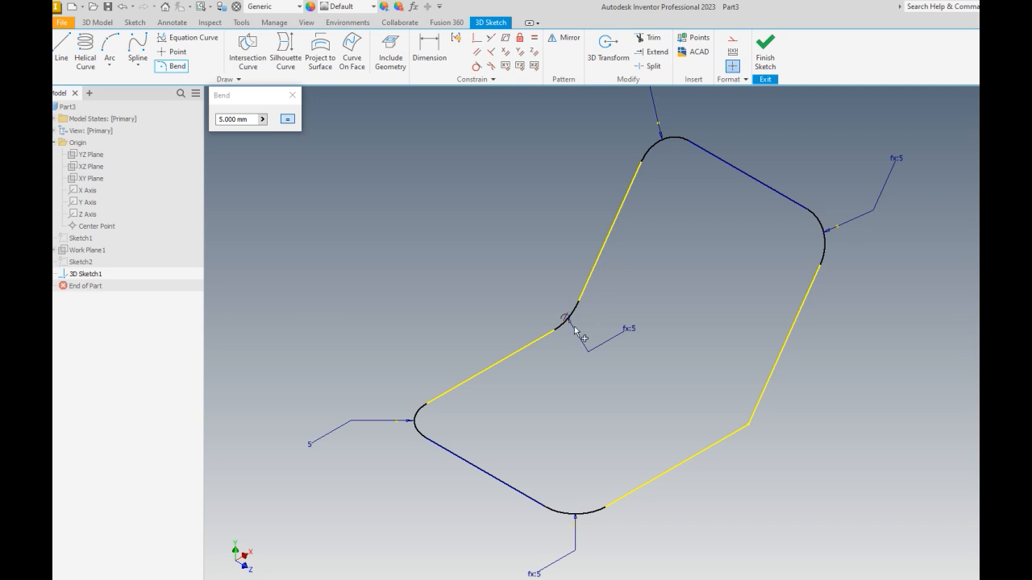
{"action": "left_click", "coordinate": [749, 431]}
{"action": "left_click", "coordinate": [294, 97]}
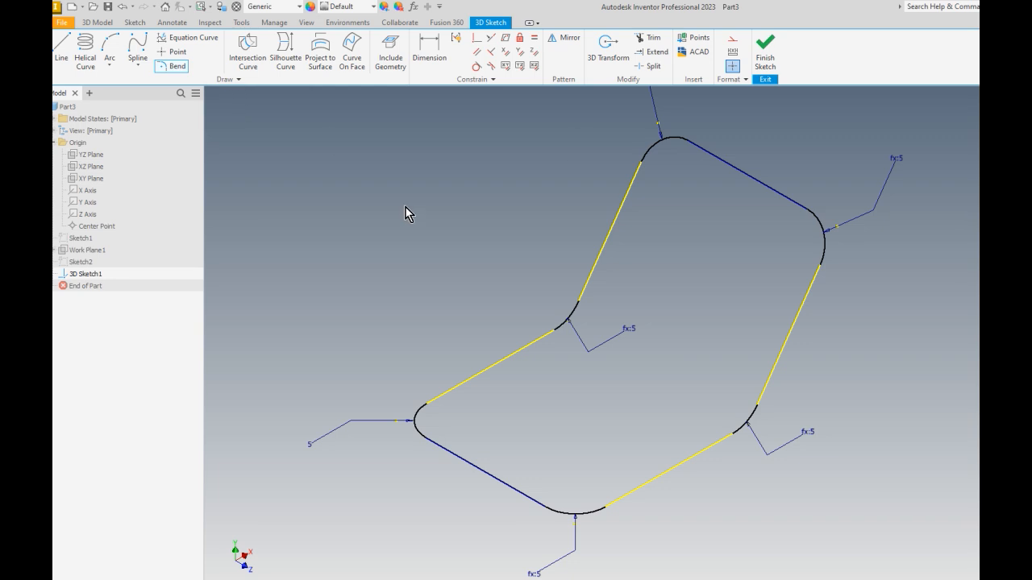
Place a sketch point at the midpoint of the lower connecting line and finish the 3D sketch
{"action": "left_click", "coordinate": [173, 51]}
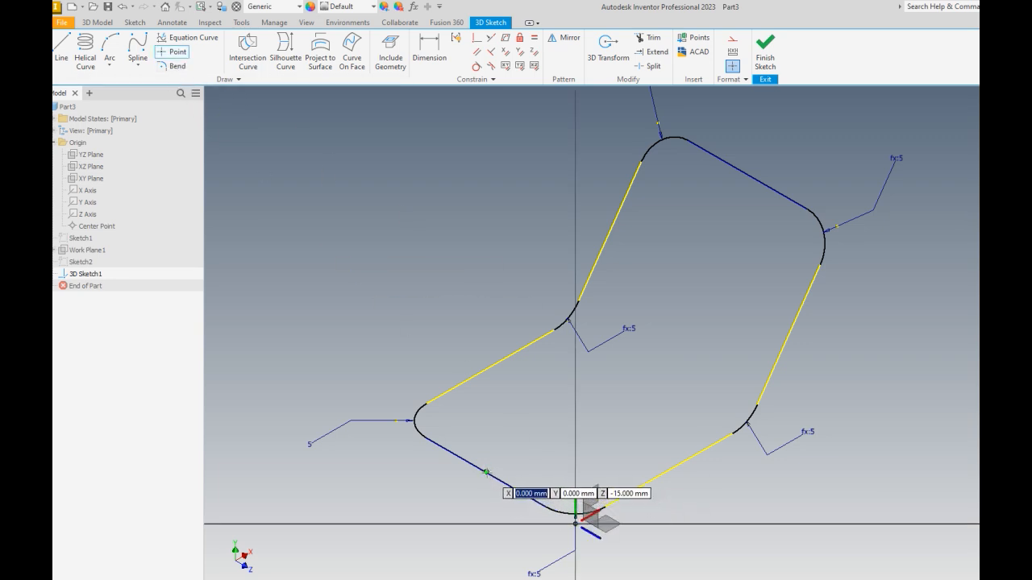
{"action": "left_click", "coordinate": [486, 473]}
{"action": "right_click", "coordinate": [528, 419]}
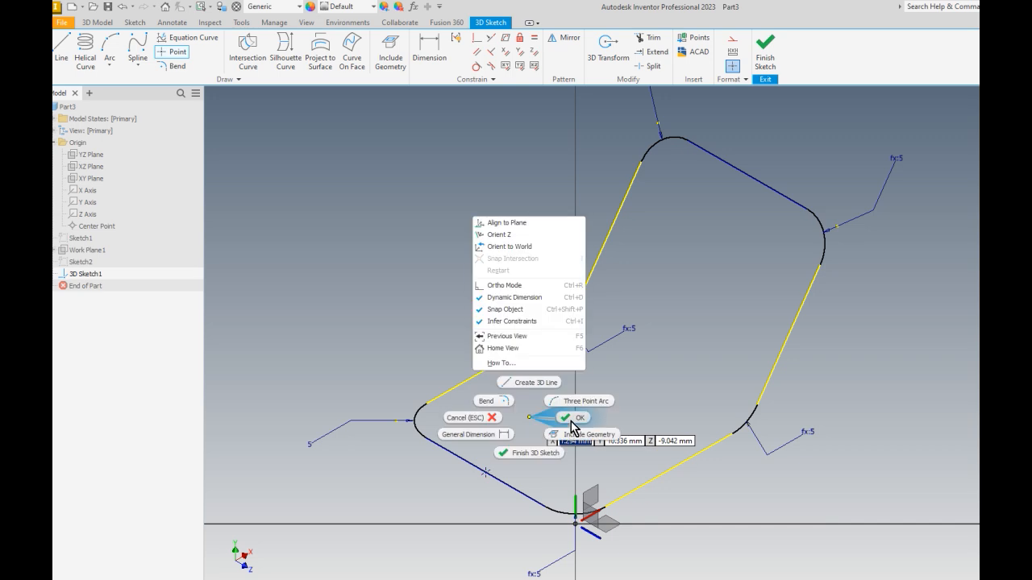
{"action": "left_click", "coordinate": [570, 420]}
{"action": "left_click", "coordinate": [766, 47]}
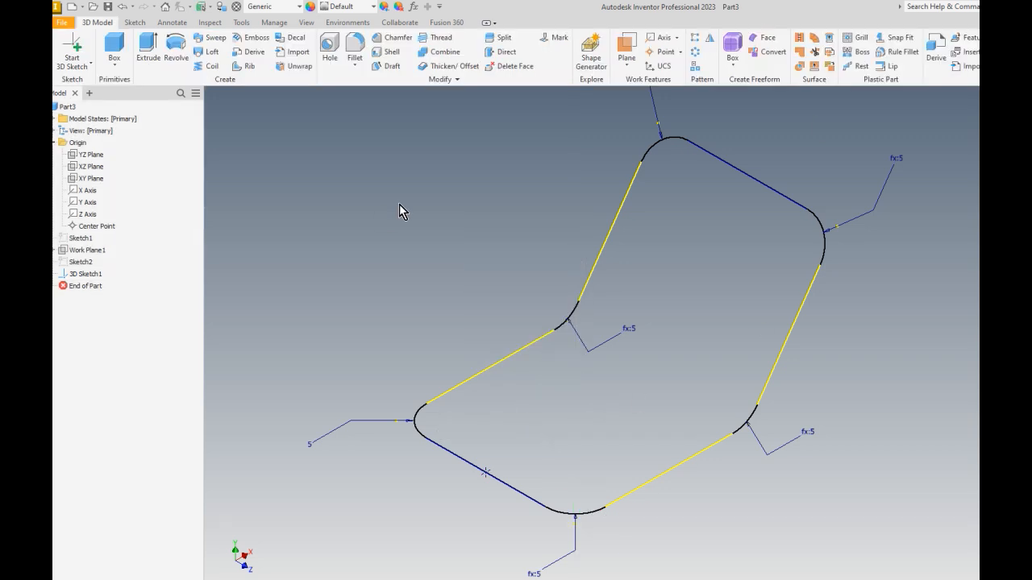
Create a work plane through the midpoint of the lower connecting line, normal to it, and start a 2D sketch on that plane
{"action": "left_click", "coordinate": [632, 53]}
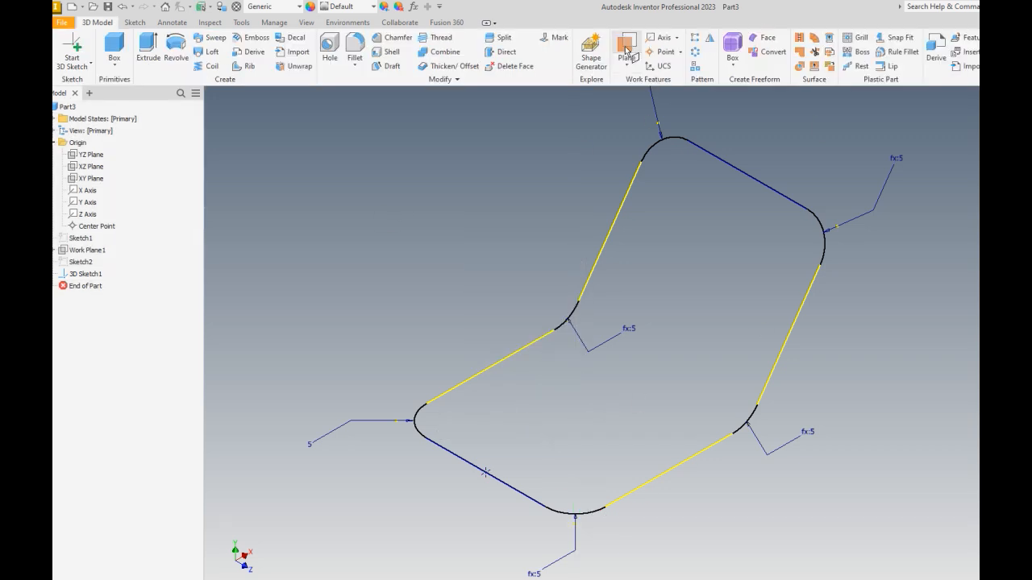
{"action": "left_click", "coordinate": [486, 474]}
{"action": "left_click", "coordinate": [494, 485]}
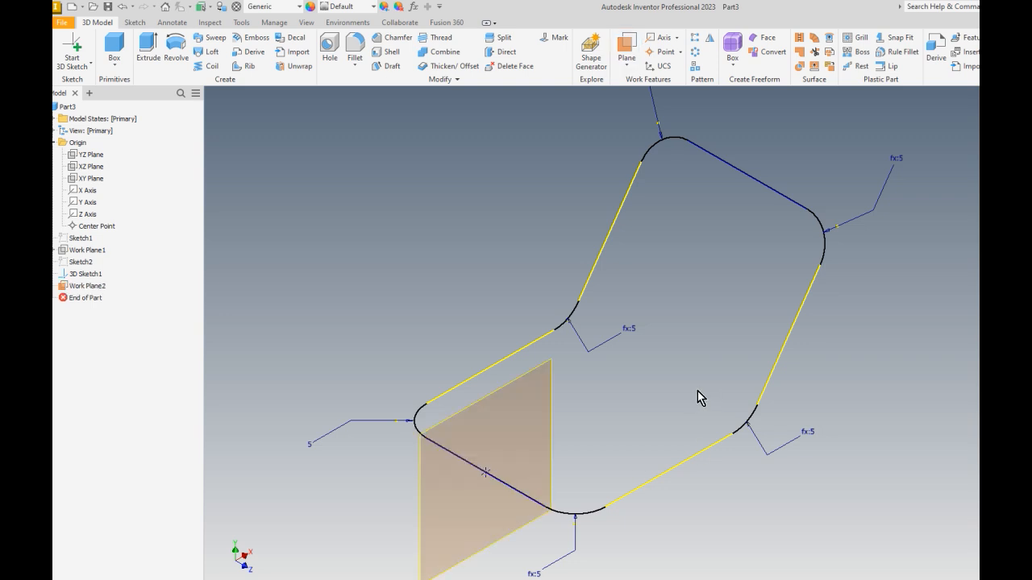
{"action": "left_click", "coordinate": [499, 388]}
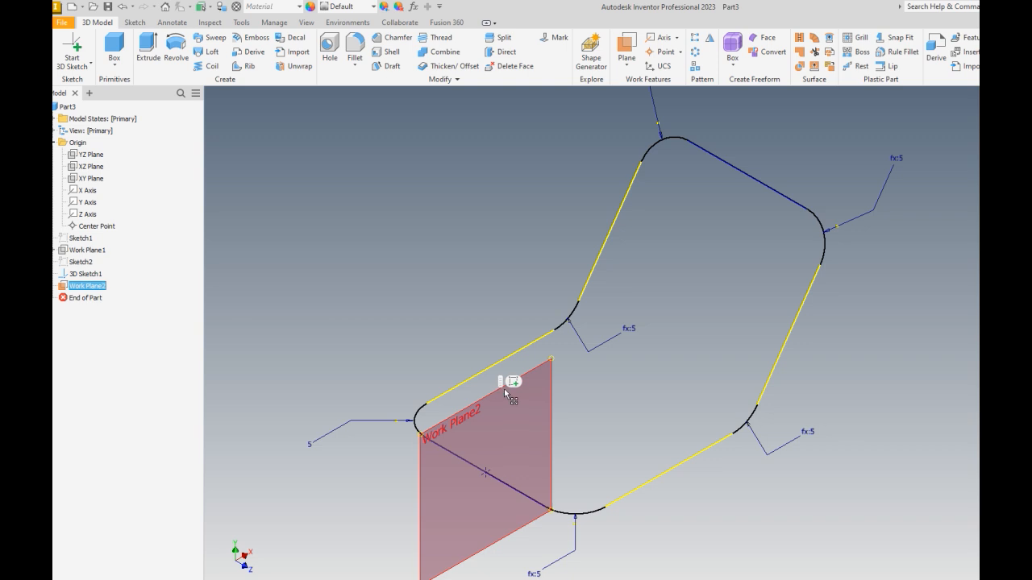
{"action": "left_click", "coordinate": [513, 382]}
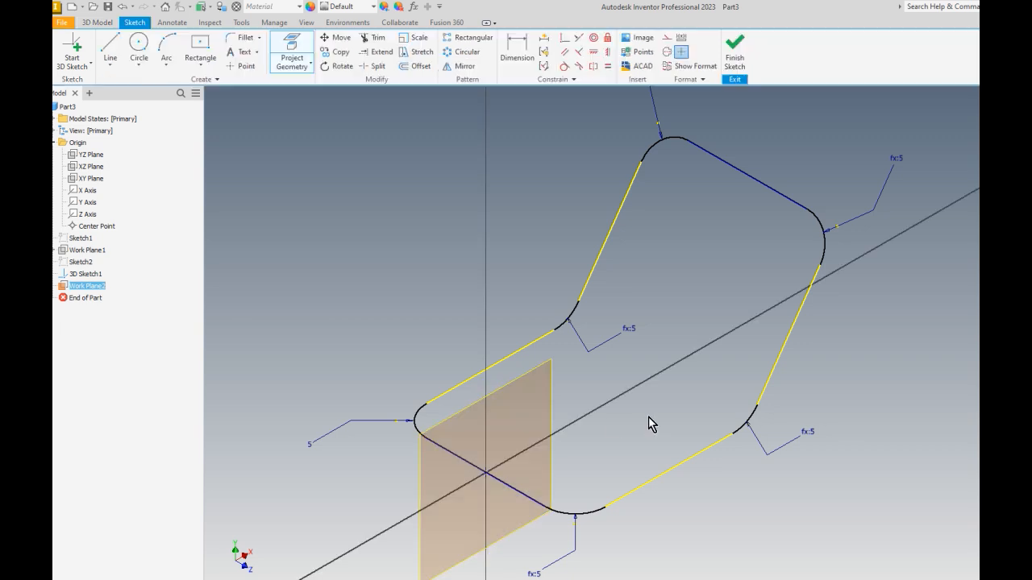
{"action": "left_click", "coordinate": [292, 44]}
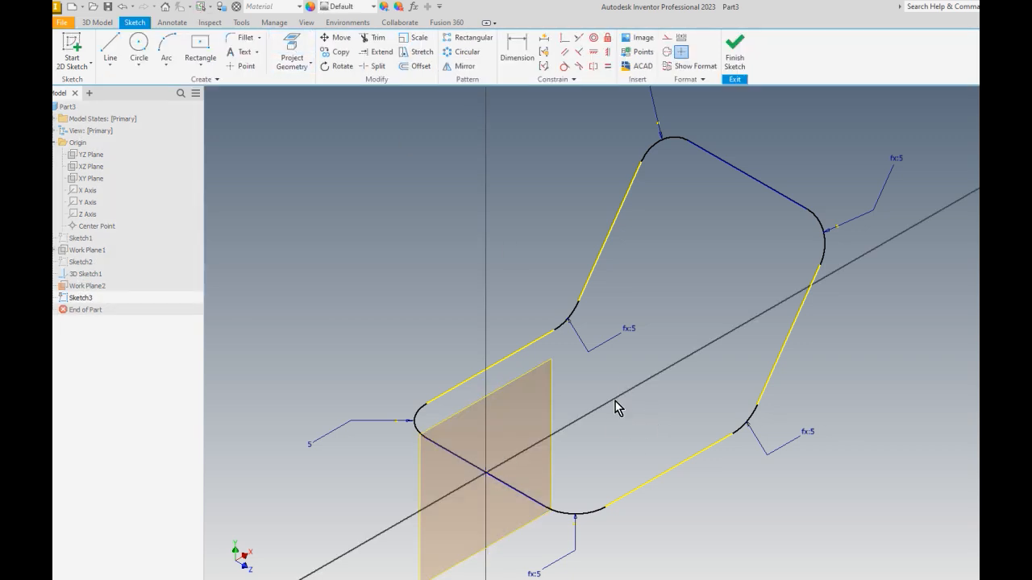
{"action": "left_click", "coordinate": [549, 379]}
Draw a centre-based rectangle 4 mm wide and 3 mm high, centred on the midpoint of the lower connecting line
{"action": "left_click", "coordinate": [200, 43]}
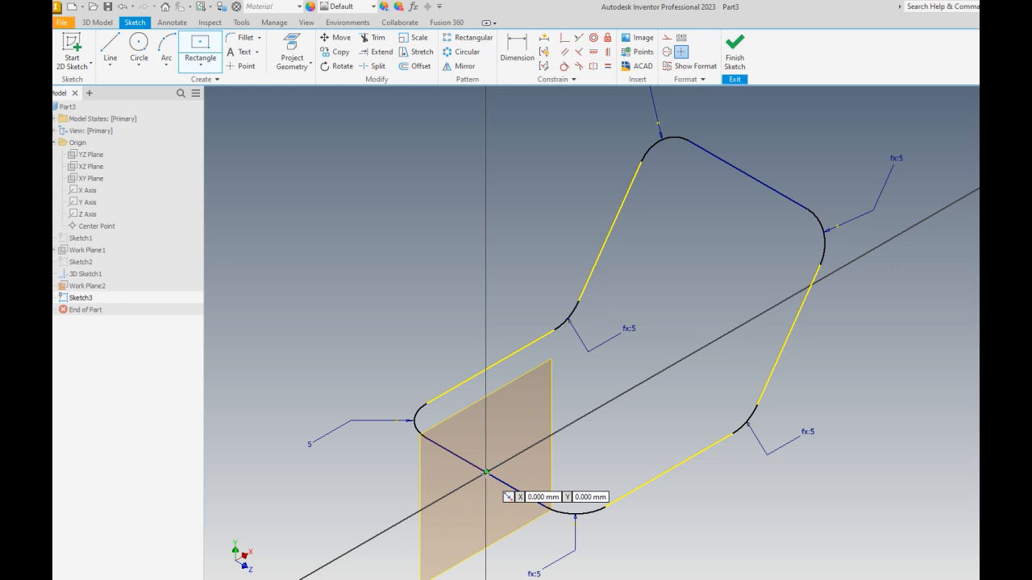
{"action": "left_click", "coordinate": [486, 472]}
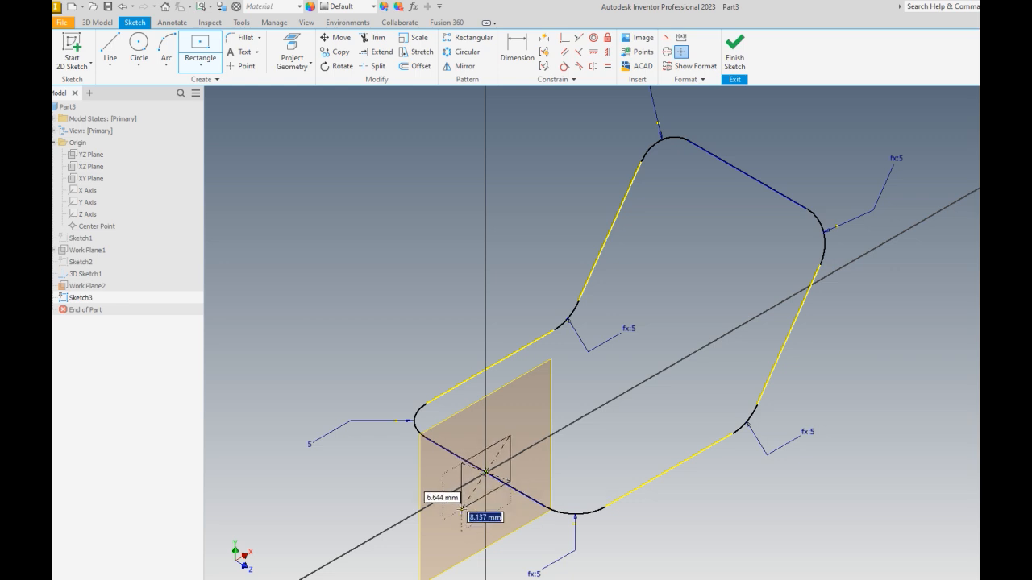
{"action": "type", "text": "4"}
{"action": "key", "text": "Tab"}
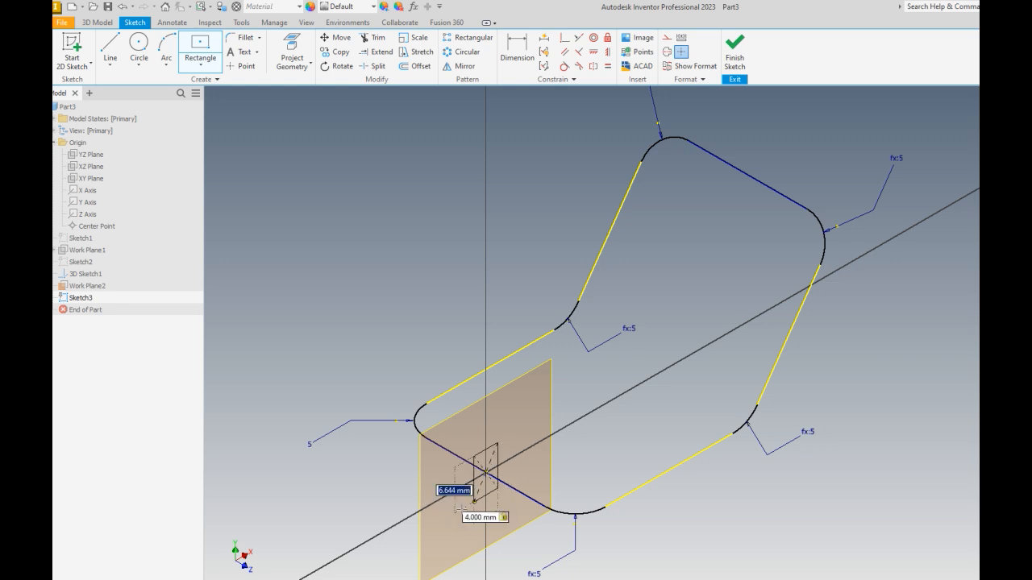
{"action": "type", "text": "3"}
{"action": "key", "text": "Return"}
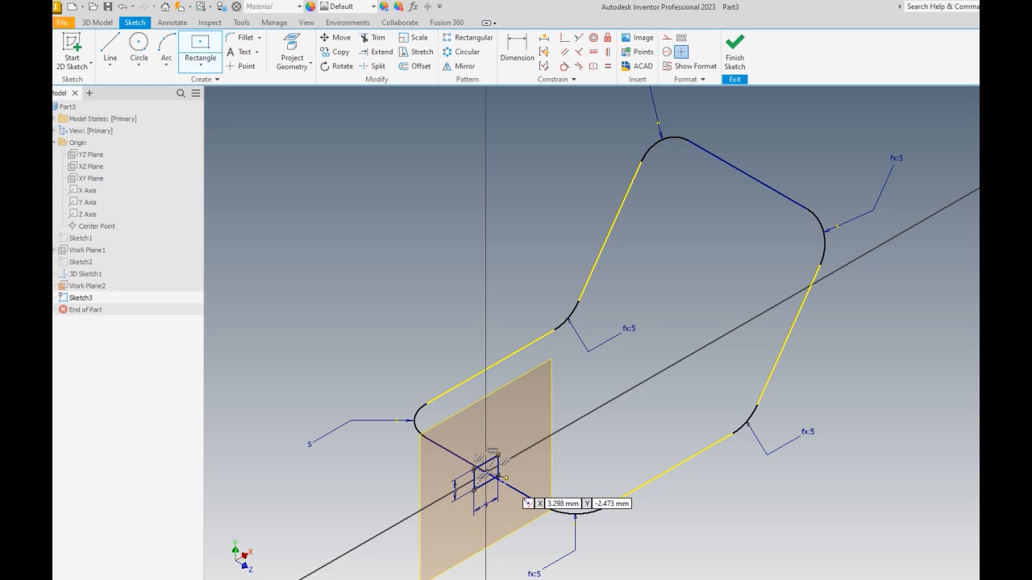
{"action": "scroll", "coordinate": [493, 481], "scroll_direction": "up", "scroll_amount": 2}
{"action": "scroll", "coordinate": [492, 481], "scroll_direction": "down", "scroll_amount": 4}
{"action": "right_click", "coordinate": [590, 300]}
{"action": "left_click", "coordinate": [638, 304]}
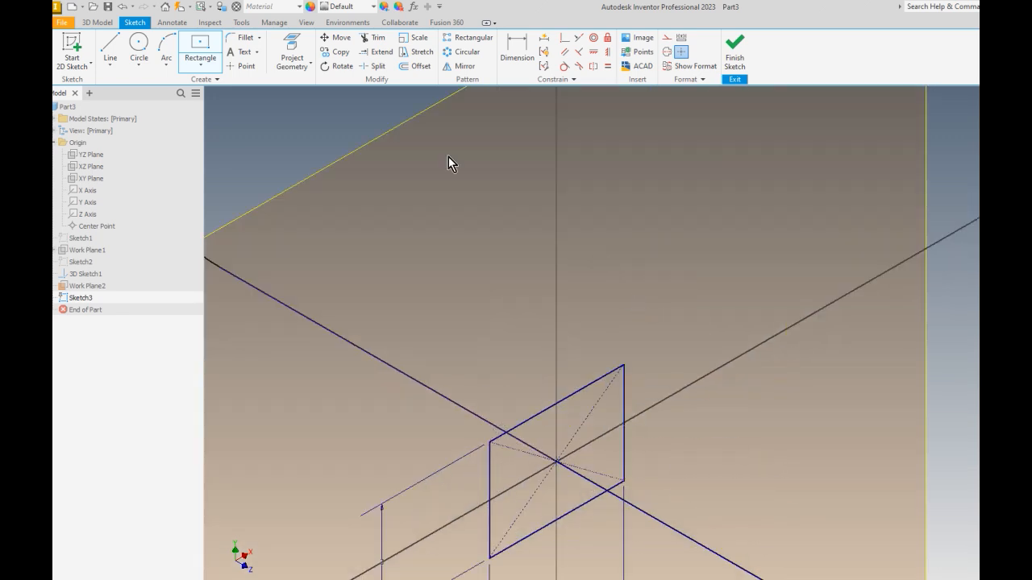
Fillet all four corners of the rectangle with a 1 mm radius and finish the sketch
{"action": "left_click", "coordinate": [240, 41]}
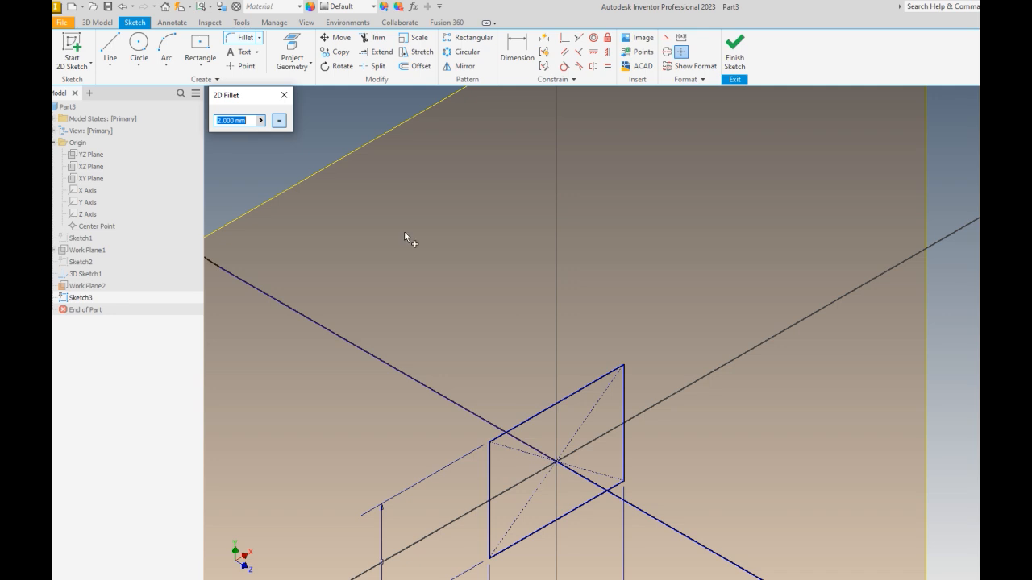
{"action": "left_click", "coordinate": [260, 121]}
{"action": "left_click", "coordinate": [290, 137]}
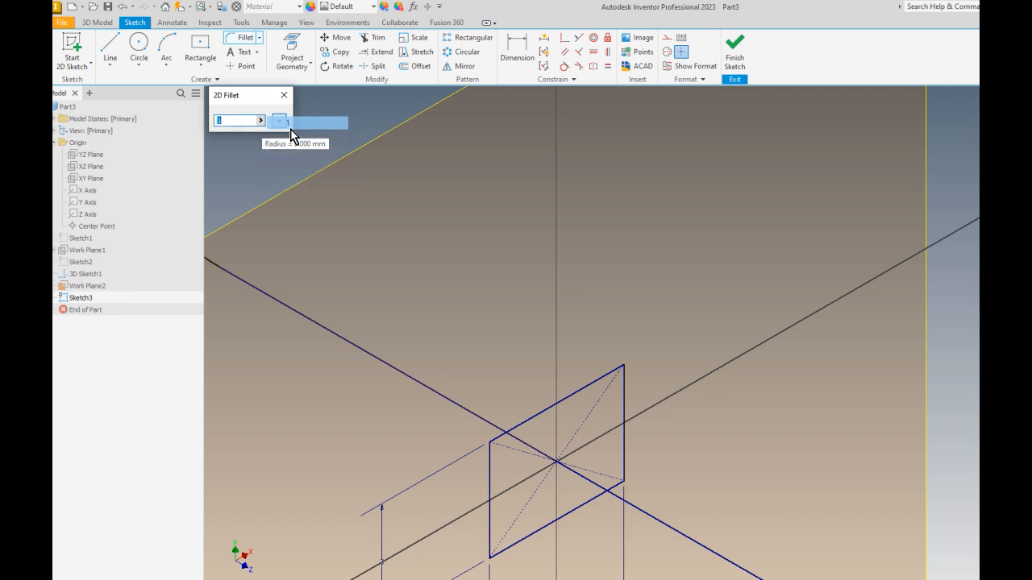
{"action": "left_click", "coordinate": [612, 372]}
{"action": "left_click", "coordinate": [624, 391]}
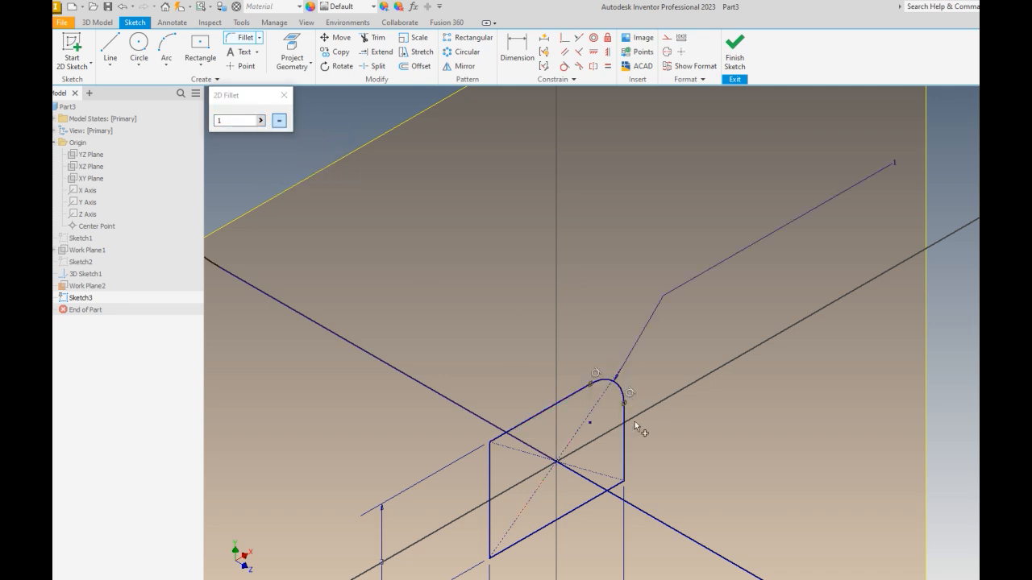
{"action": "left_click", "coordinate": [625, 466]}
{"action": "left_click", "coordinate": [614, 488]}
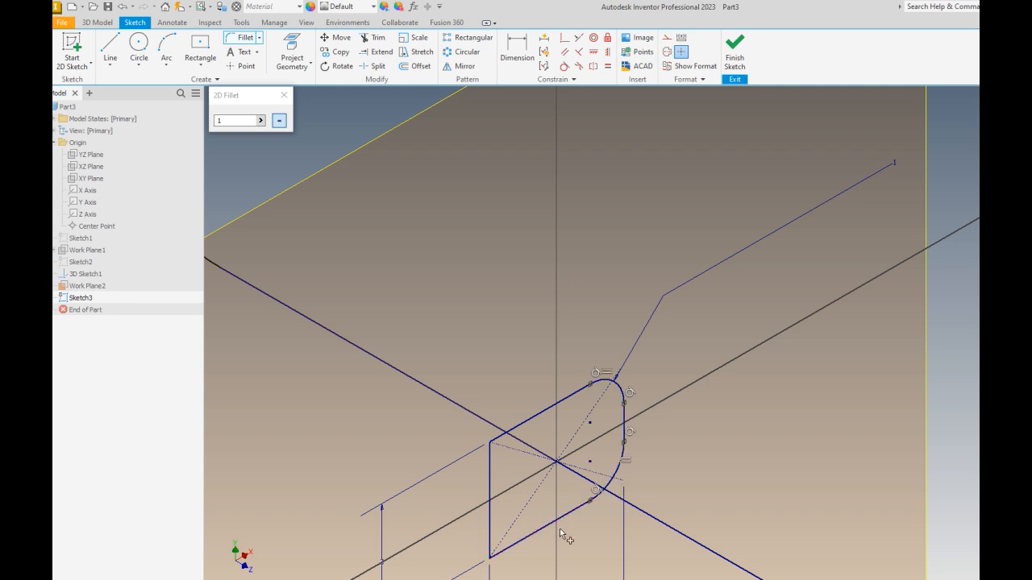
{"action": "left_click", "coordinate": [511, 549]}
{"action": "left_click", "coordinate": [492, 536]}
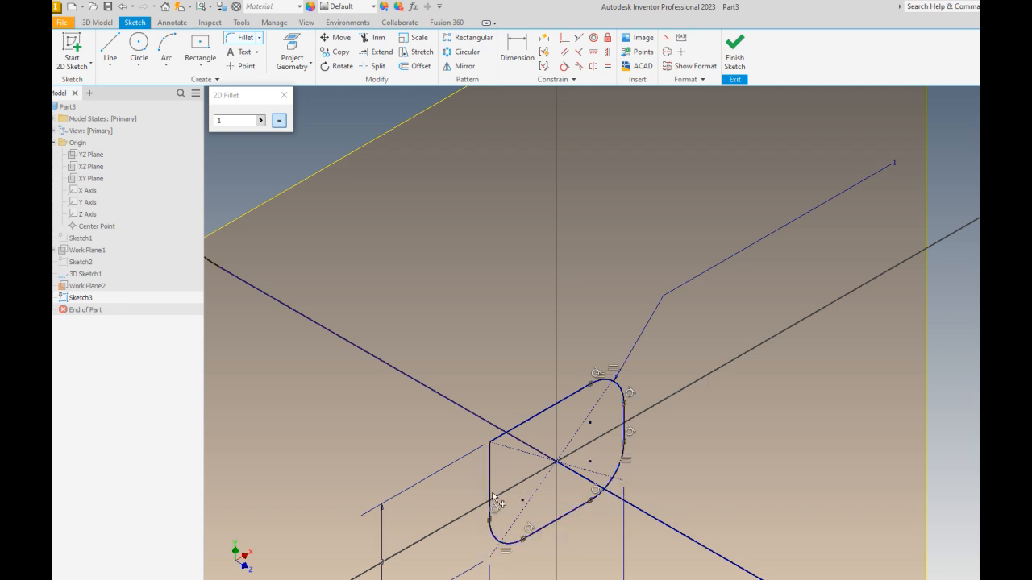
{"action": "left_click", "coordinate": [504, 436]}
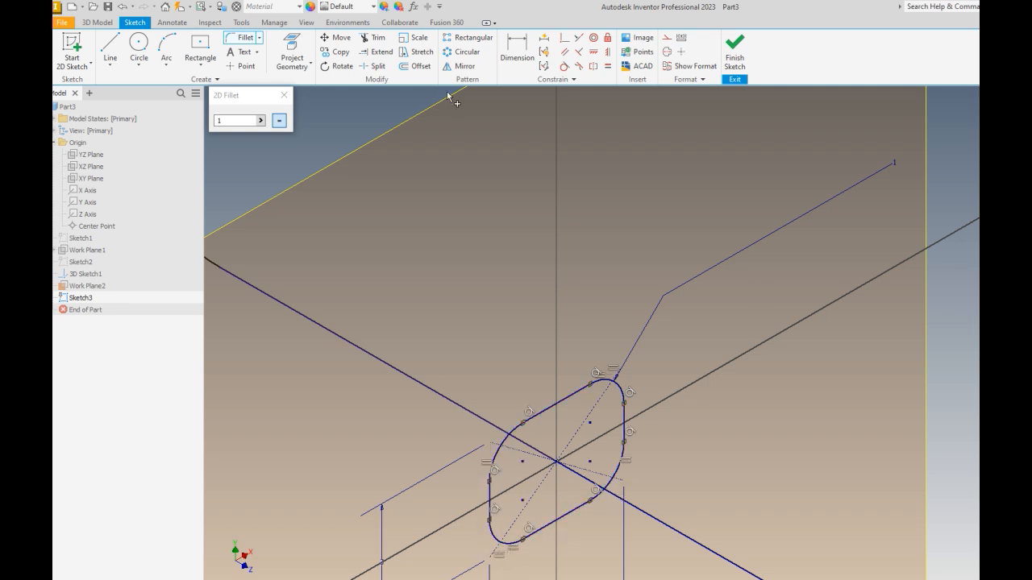
{"action": "left_click", "coordinate": [284, 95]}
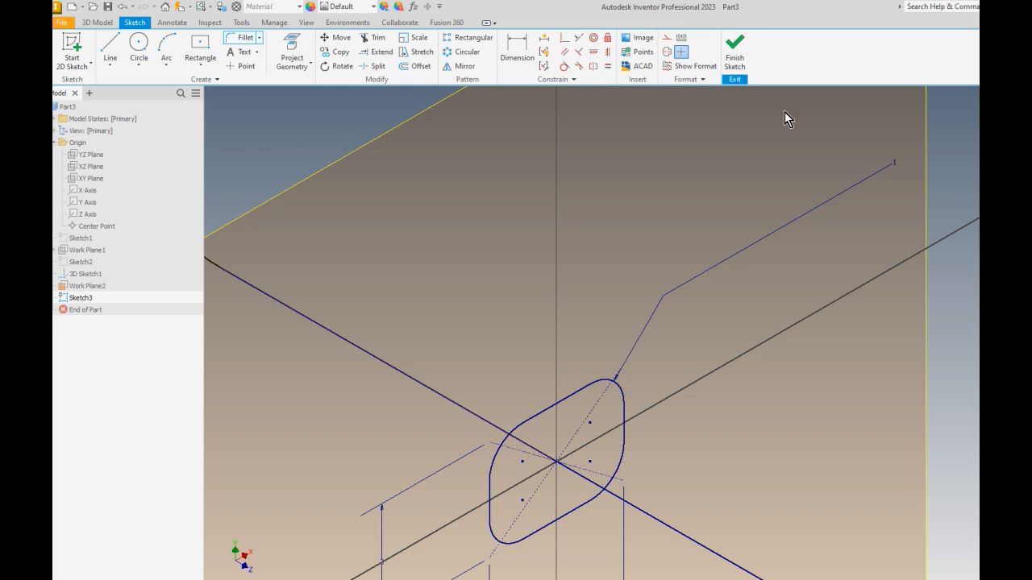
{"action": "left_click", "coordinate": [734, 51]}
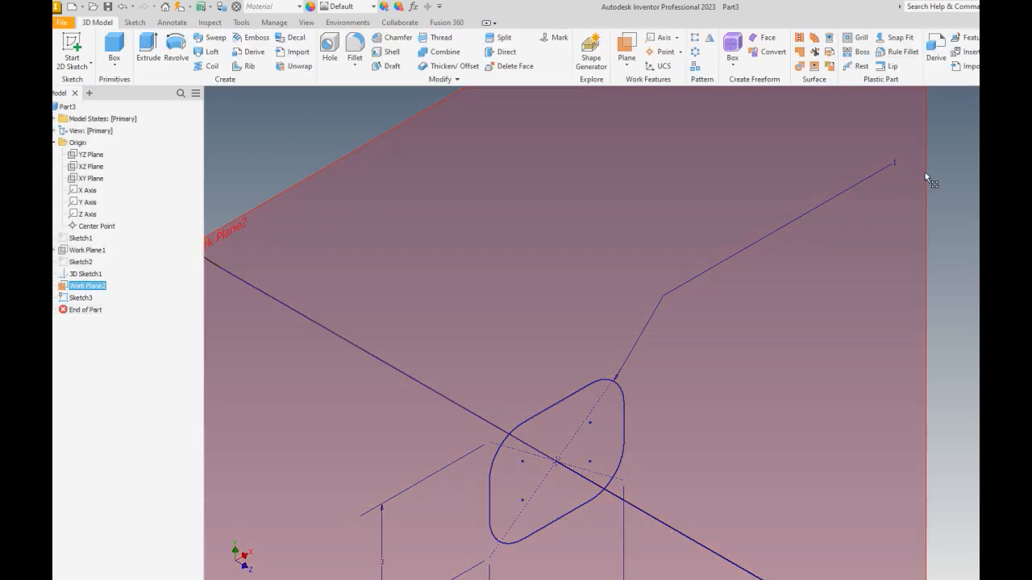
Hide the work plane that holds the profile sketch and return to the home view
{"action": "right_click", "coordinate": [925, 172]}
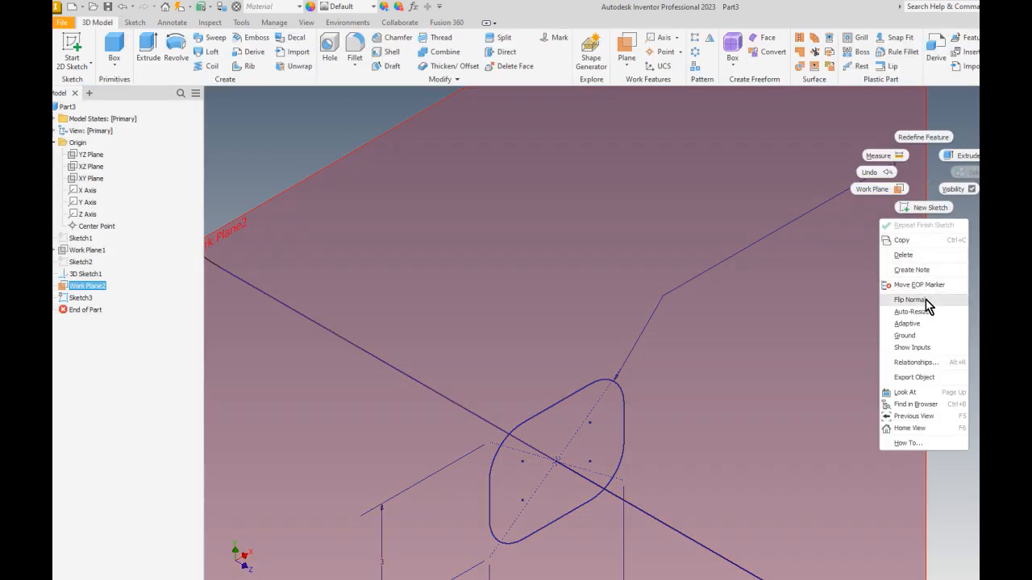
{"action": "left_click", "coordinate": [953, 192]}
{"action": "key", "text": "F6"}
{"action": "scroll", "coordinate": [713, 387], "scroll_direction": "up", "scroll_amount": 3}
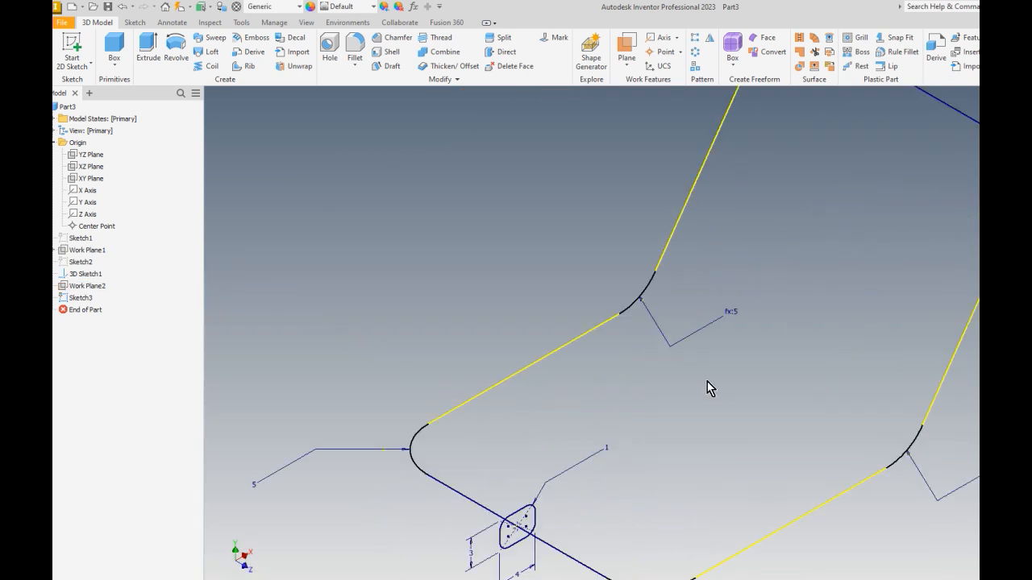
{"action": "scroll", "coordinate": [707, 388], "scroll_direction": "down", "scroll_amount": 3}
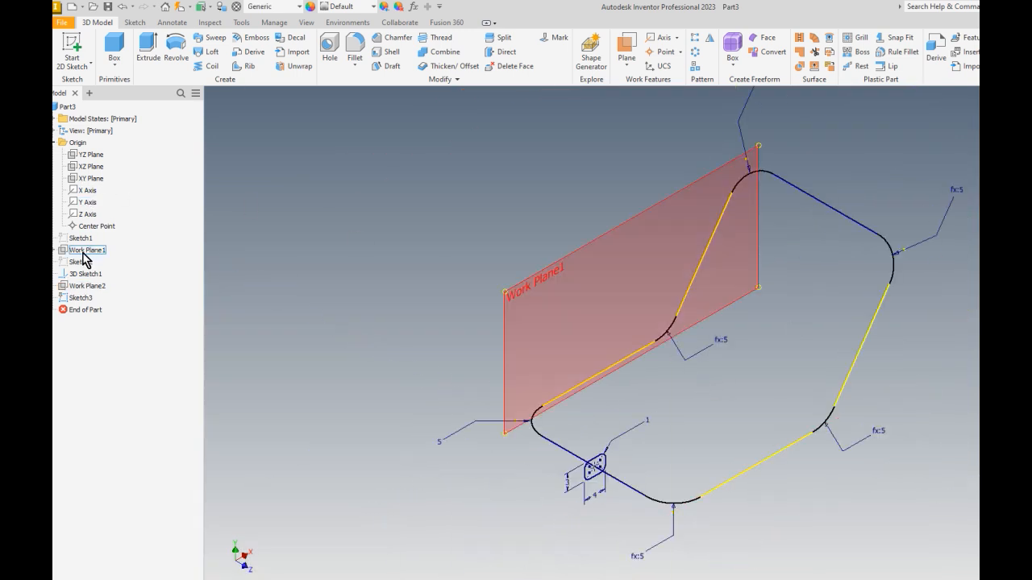
Sweep the rounded rectangular profile along the whole closed 3D sketch path as a new solid
{"action": "left_click", "coordinate": [210, 38]}
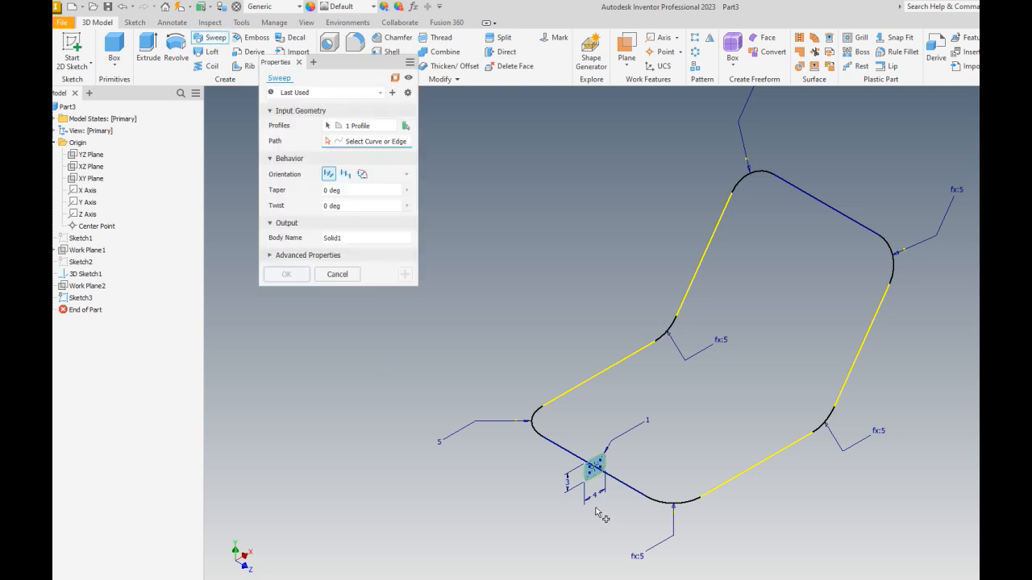
{"action": "left_click", "coordinate": [556, 449]}
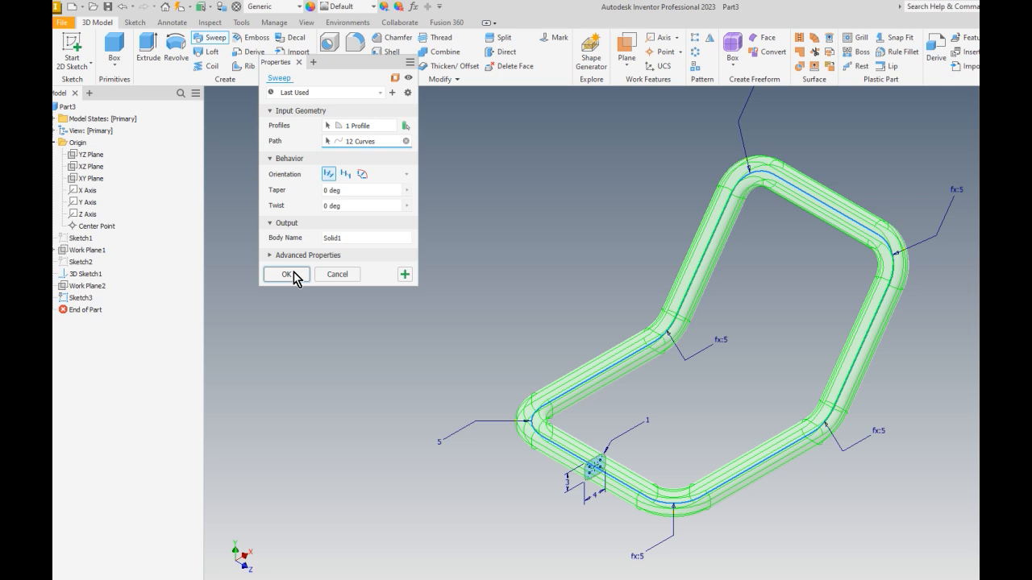
{"action": "left_click", "coordinate": [286, 274]}
{"action": "middle_click", "coordinate": [383, 291]}
{"action": "middle_click", "coordinate": [383, 291]}
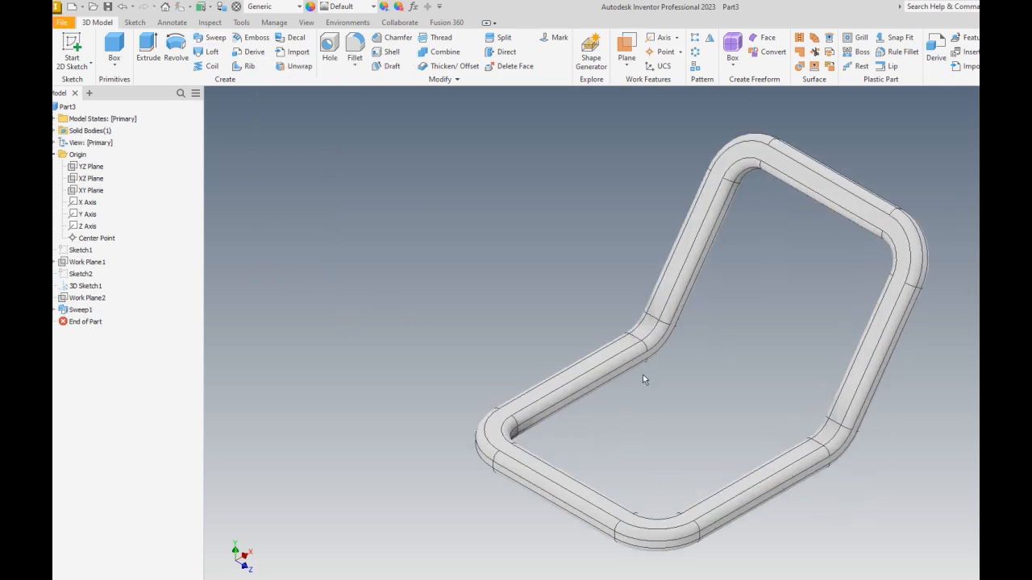
{"action": "middle_click_drag", "start_coordinate": [684, 401], "coordinate": [621, 396]}
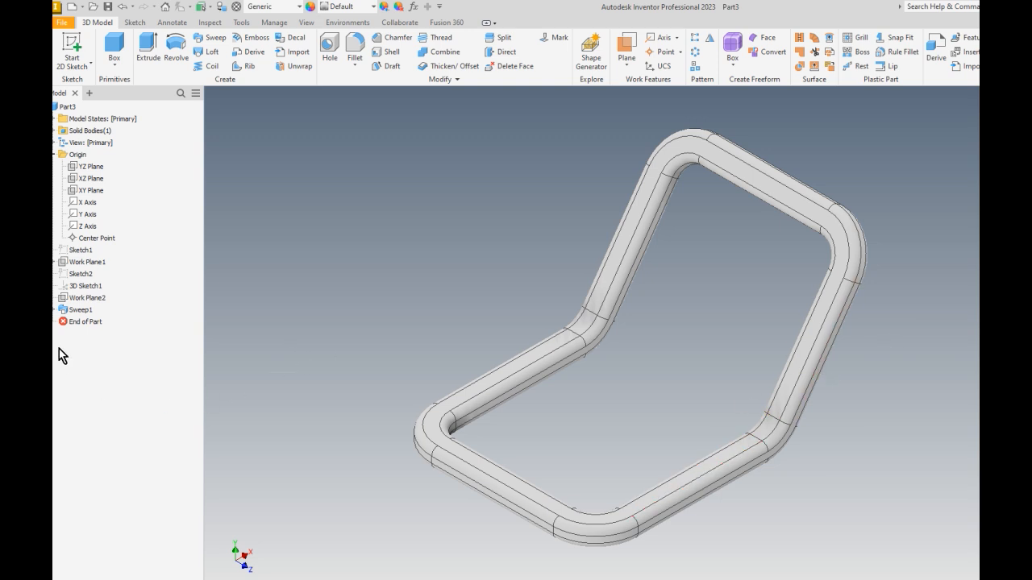
Edit Sketch1, set the angle between its two lines to 150 degrees, and finish the sketch
{"action": "right_click", "coordinate": [81, 256]}
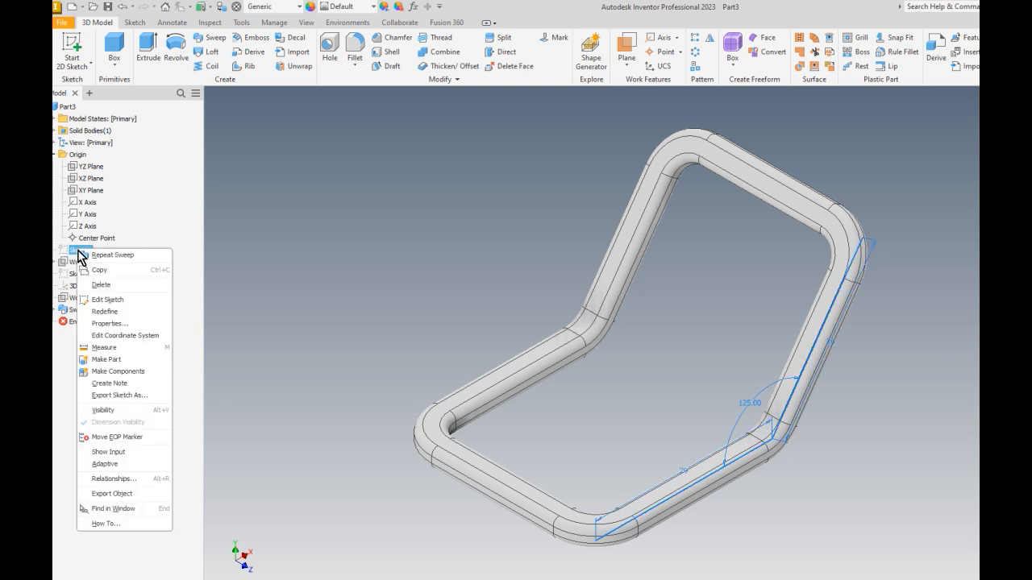
{"action": "left_click", "coordinate": [121, 299]}
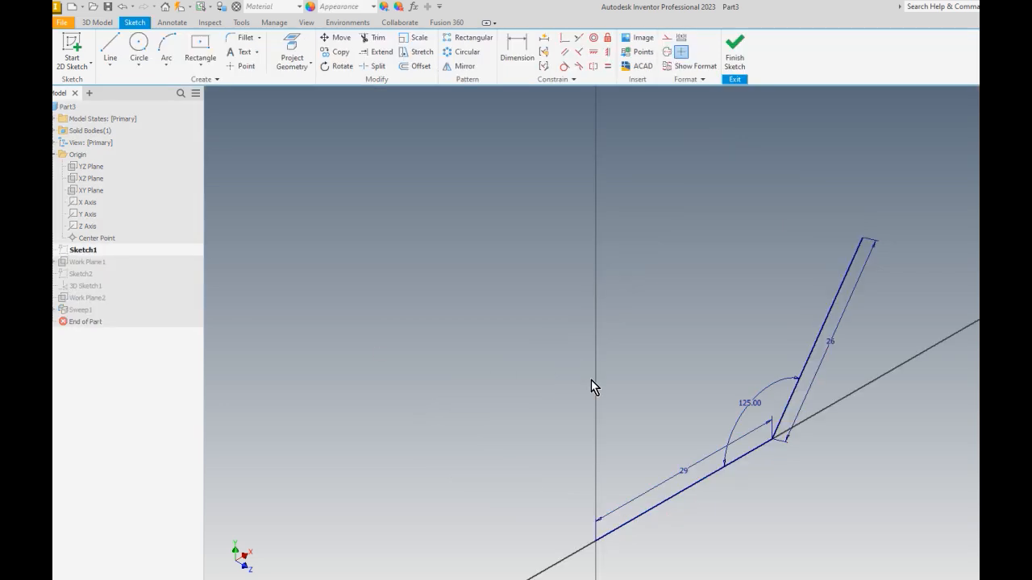
{"action": "double_click", "coordinate": [750, 403]}
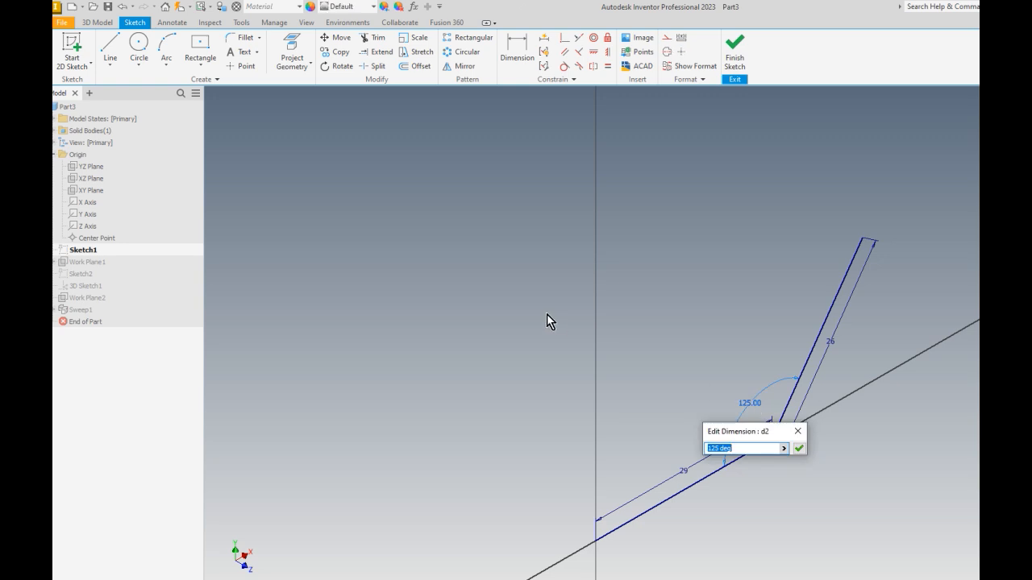
{"action": "type", "text": "150"}
{"action": "key", "text": "Return"}
{"action": "left_click", "coordinate": [734, 50]}
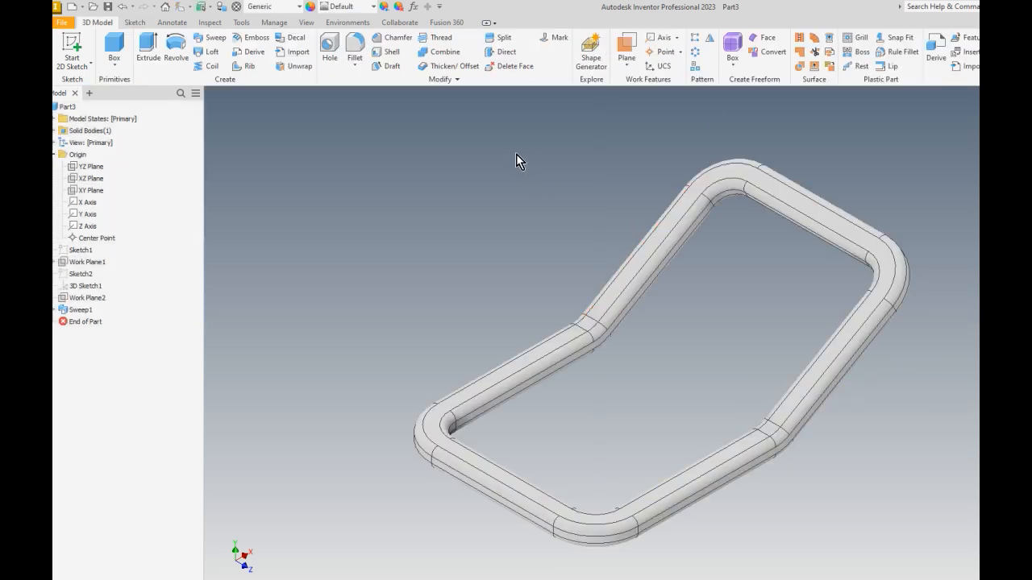
Edit Sketch1 again and set the angle between its two lines to 85 degrees
{"action": "right_click", "coordinate": [87, 250]}
{"action": "left_click", "coordinate": [126, 306]}
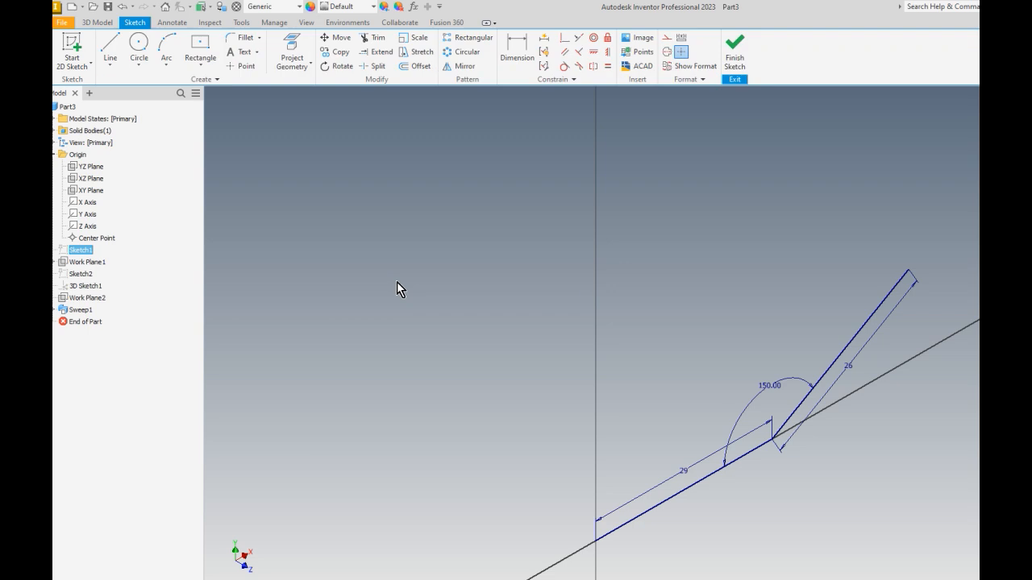
{"action": "double_click", "coordinate": [774, 388]}
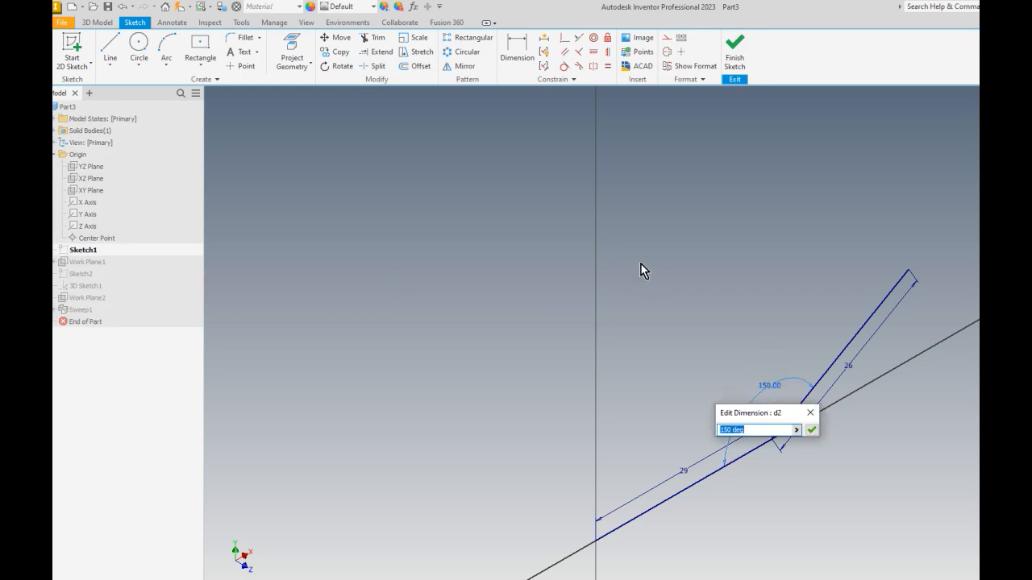
{"action": "type", "text": "85"}
{"action": "key", "text": "Return"}
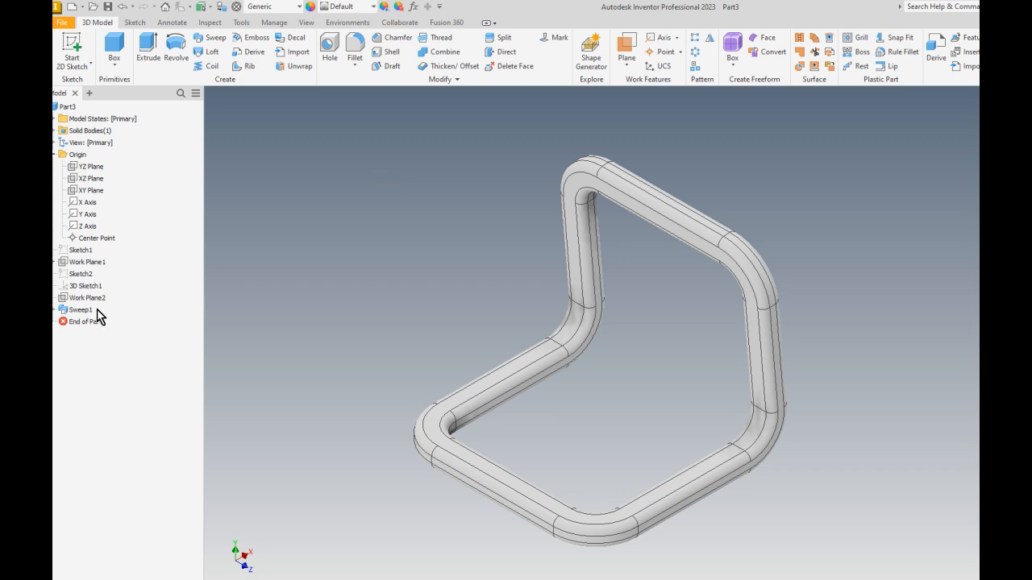
Set the offset of Work Plane1 from the XY plane to -18 mm and orbit around the narrowed frame
{"action": "mouse_move", "coordinate": [84, 295]}
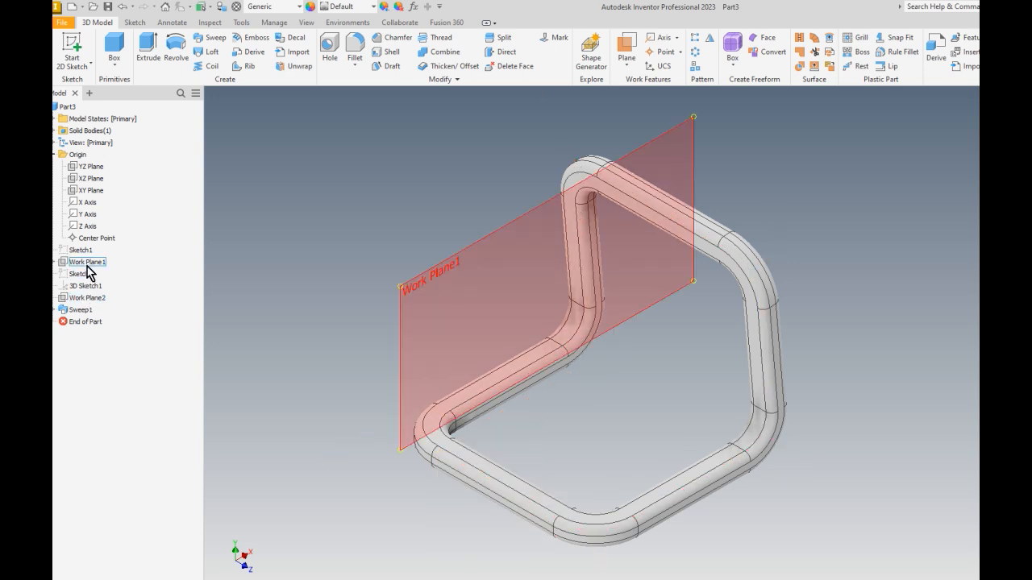
{"action": "double_click", "coordinate": [87, 263]}
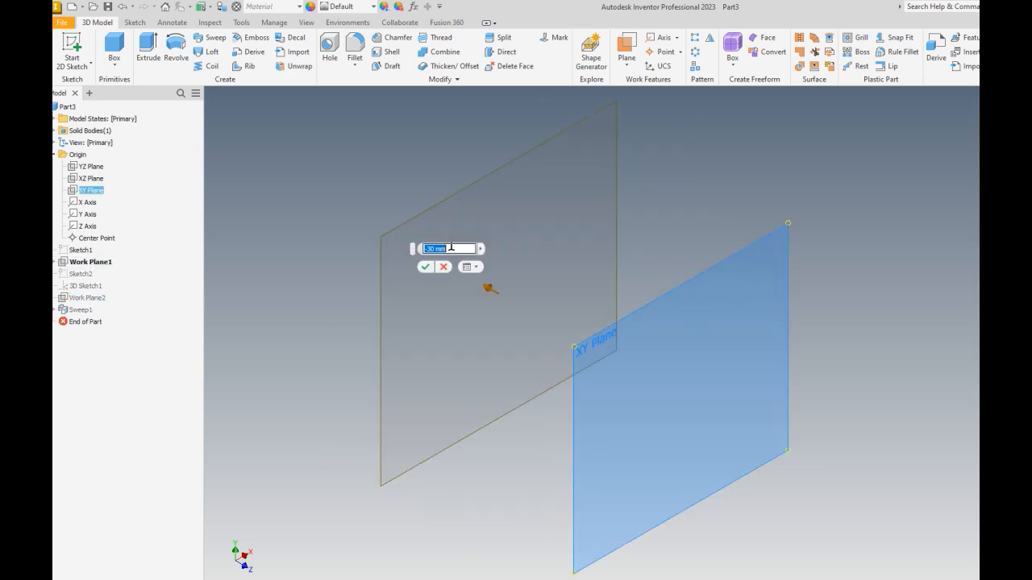
{"action": "type", "text": "-18"}
{"action": "key", "text": "Return"}
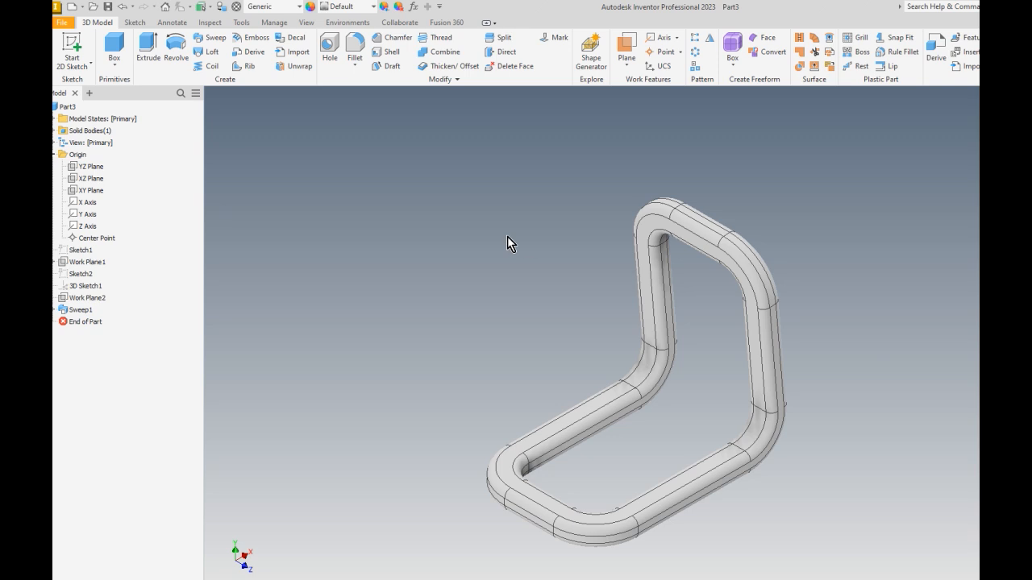
{"action": "mouse_move", "coordinate": [583, 459]}
{"action": "middle_mouse_down", "text": "shift"}
{"action": "mouse_move", "coordinate": [668, 417]}
{"action": "mouse_move", "coordinate": [847, 449]}
{"action": "mouse_move", "coordinate": [636, 444]}
{"action": "mouse_move", "coordinate": [556, 488]}
{"action": "mouse_move", "coordinate": [582, 484]}
{"action": "middle_mouse_up", "text": "shift"}
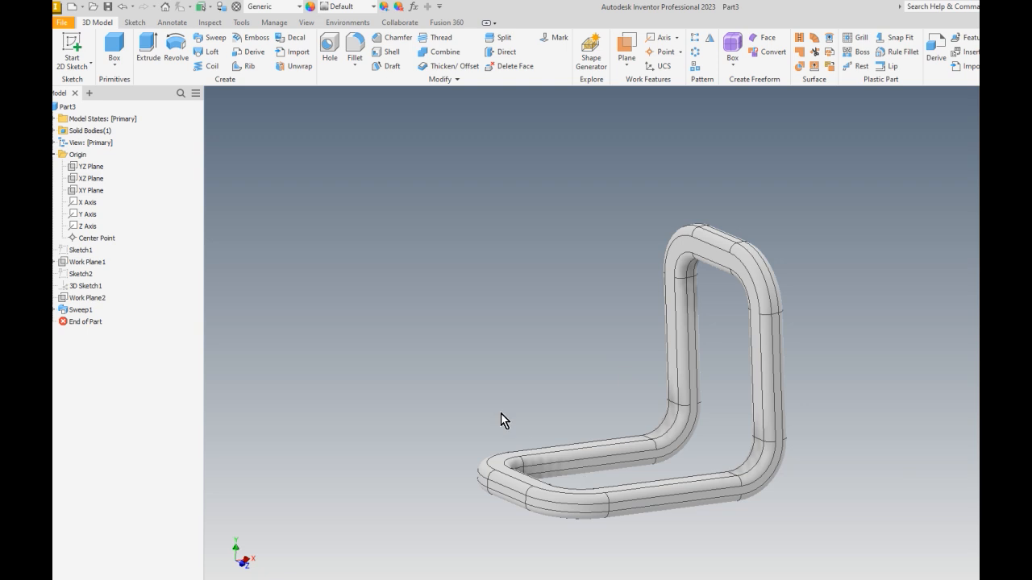